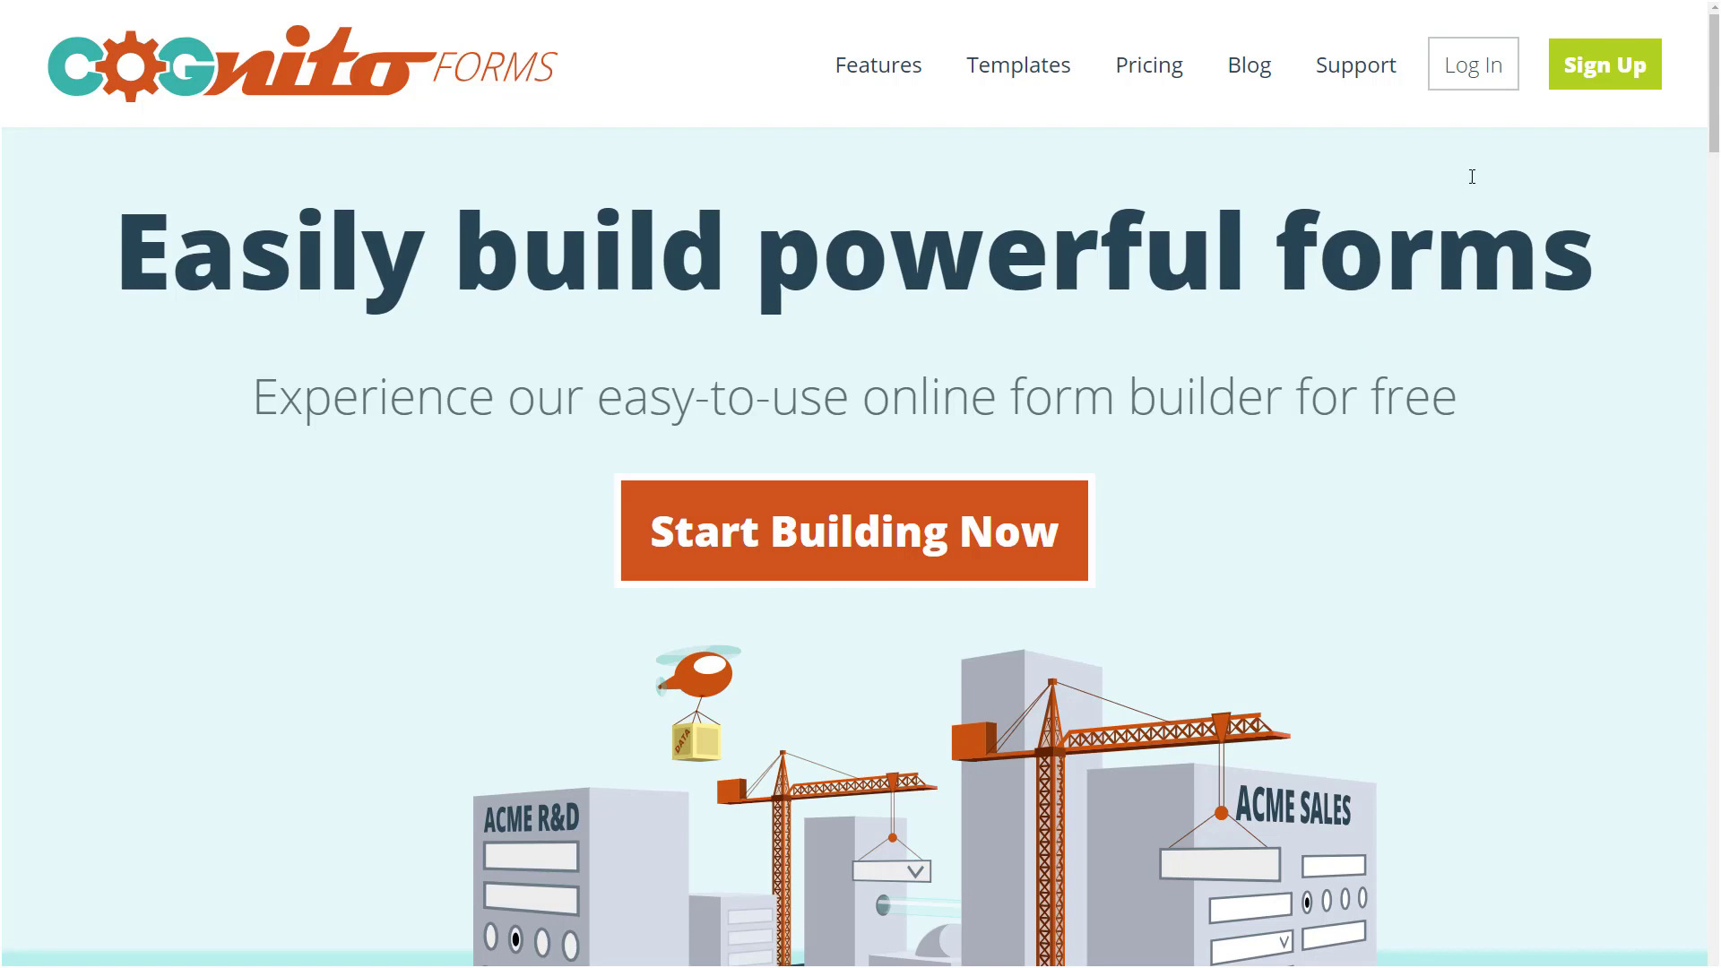
# Step: Start a 14-day free trial of the Team plan from the sign-up page
pyautogui.click(1571, 76)
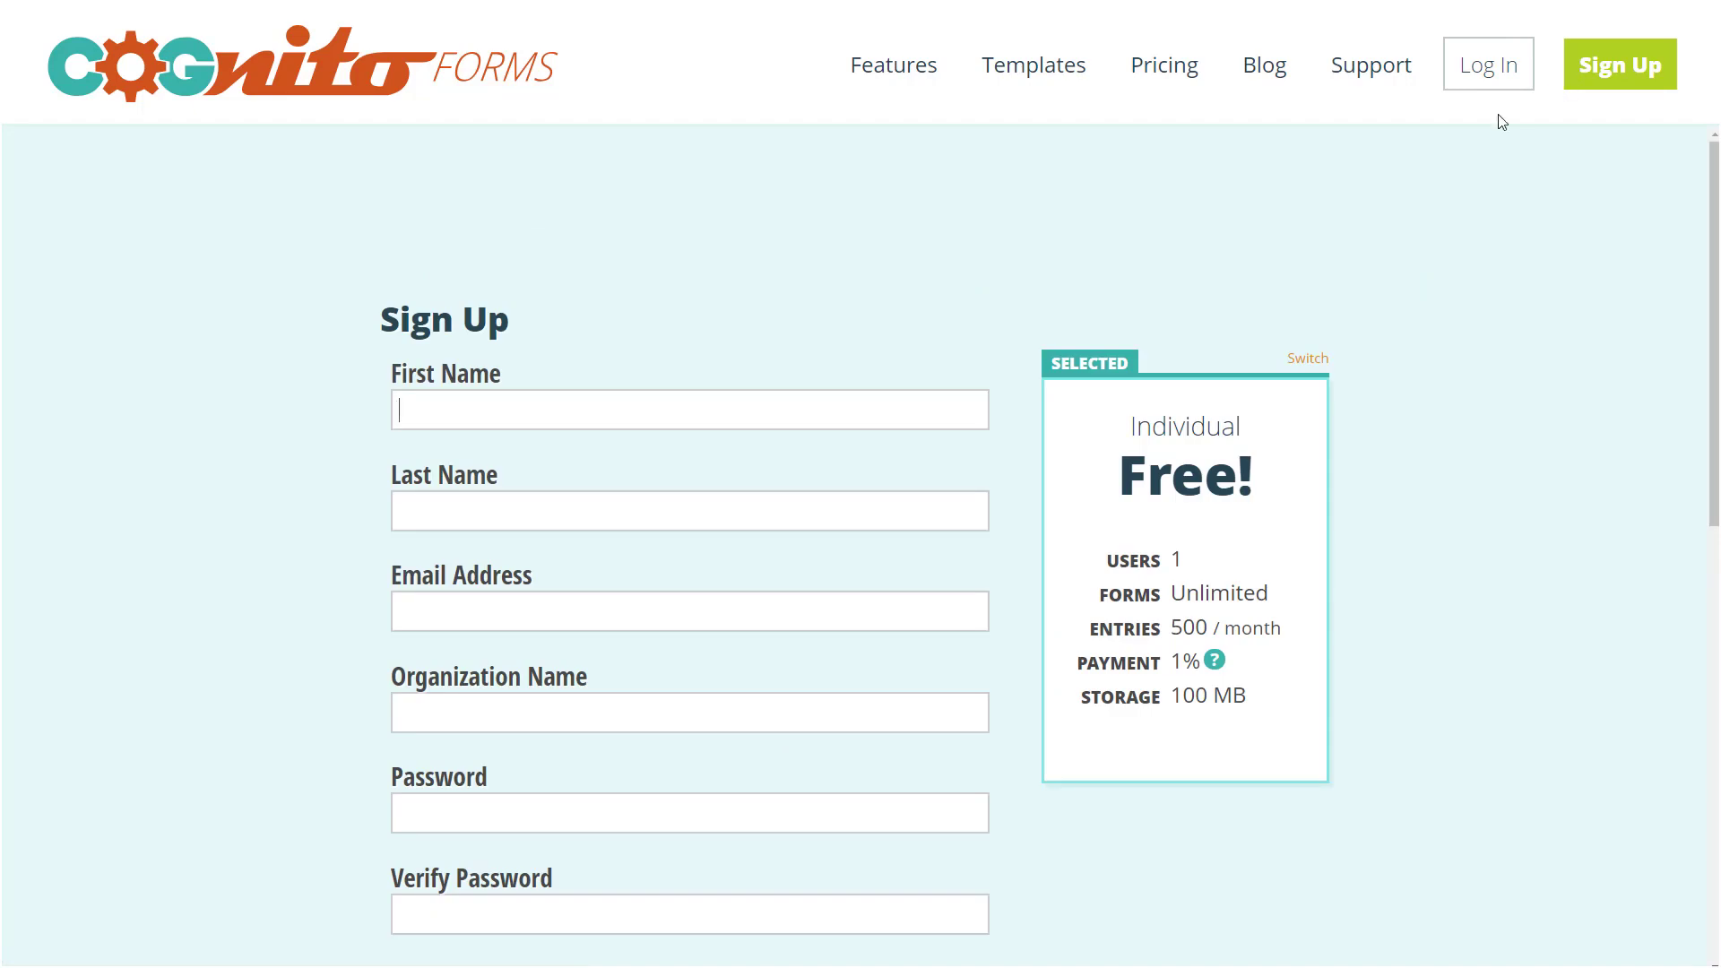
pyautogui.click(1296, 362)
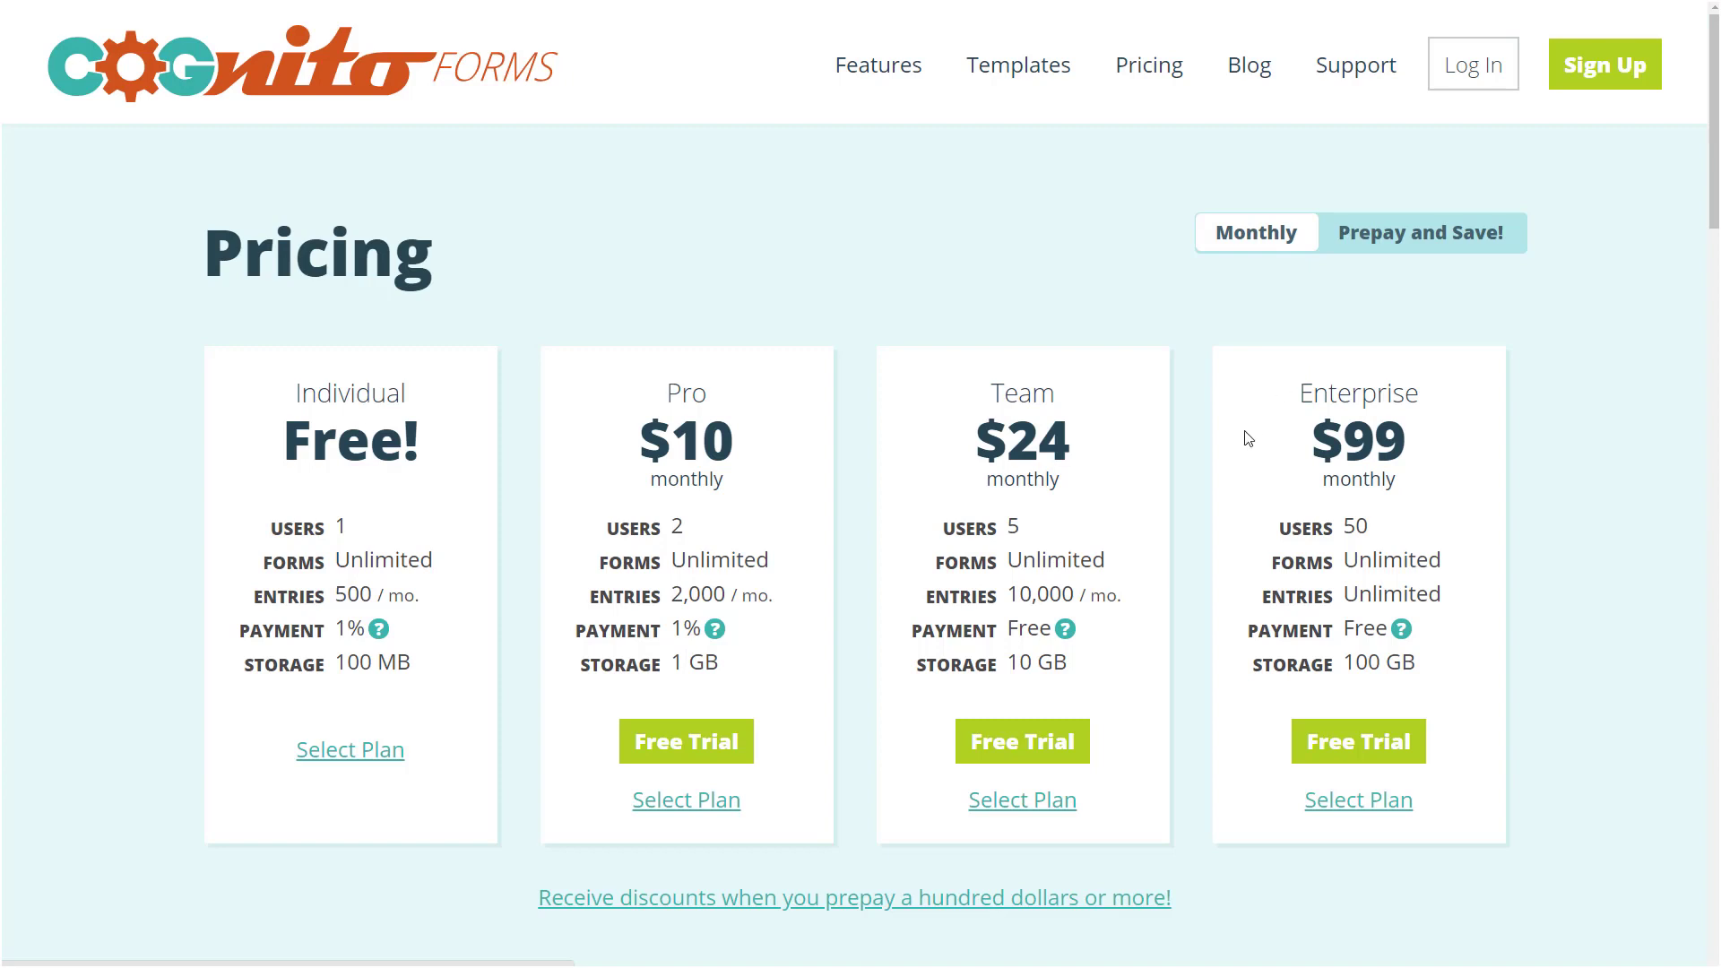
pyautogui.click(1028, 736)
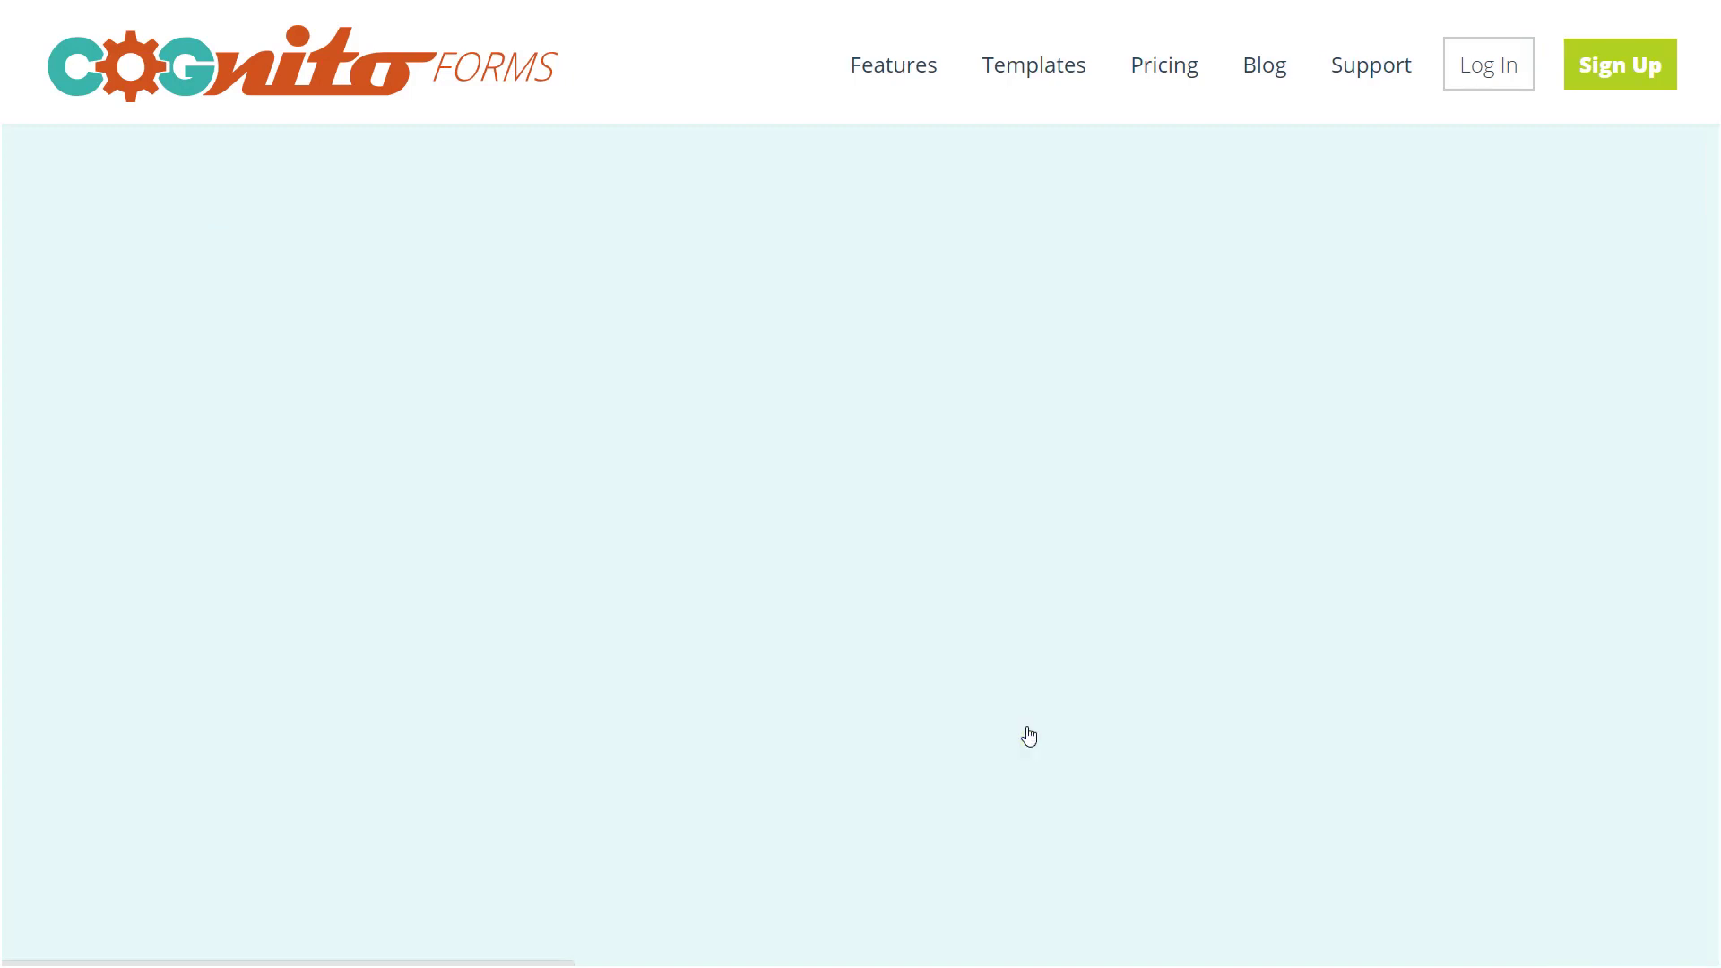
# Step: Enter the first and last name, accept the terms of service, and submit the sign-up
pyautogui.scroll(-1, 1028, 736)
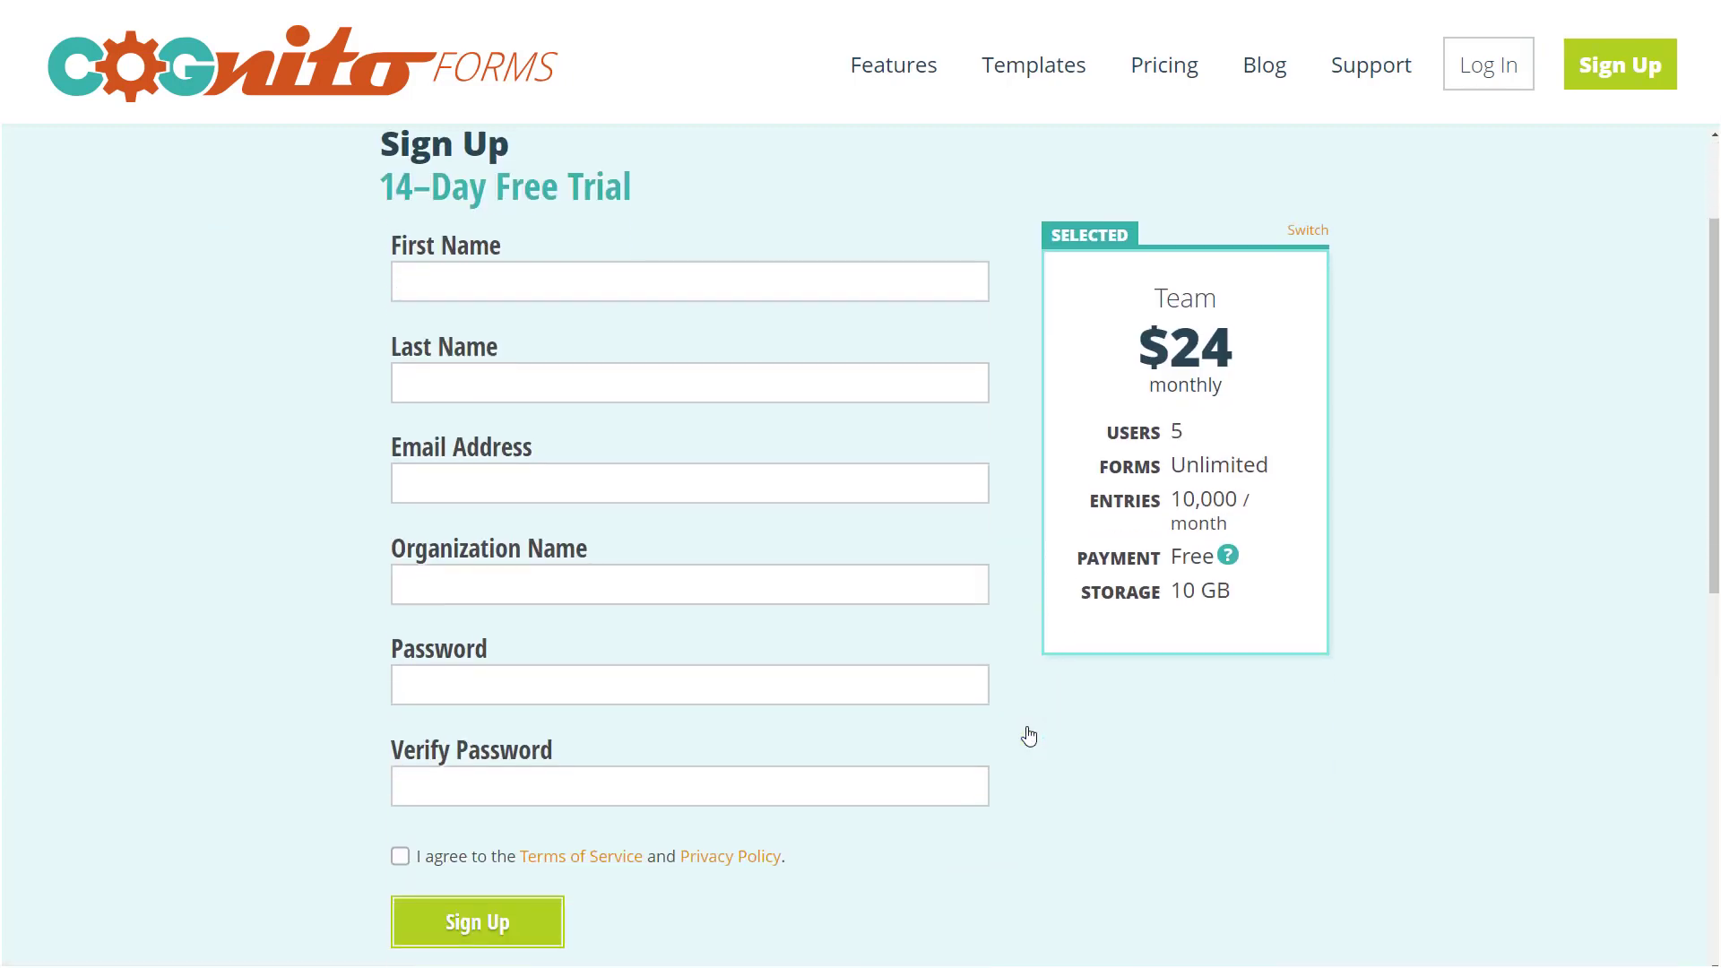
pyautogui.write('Nadia')
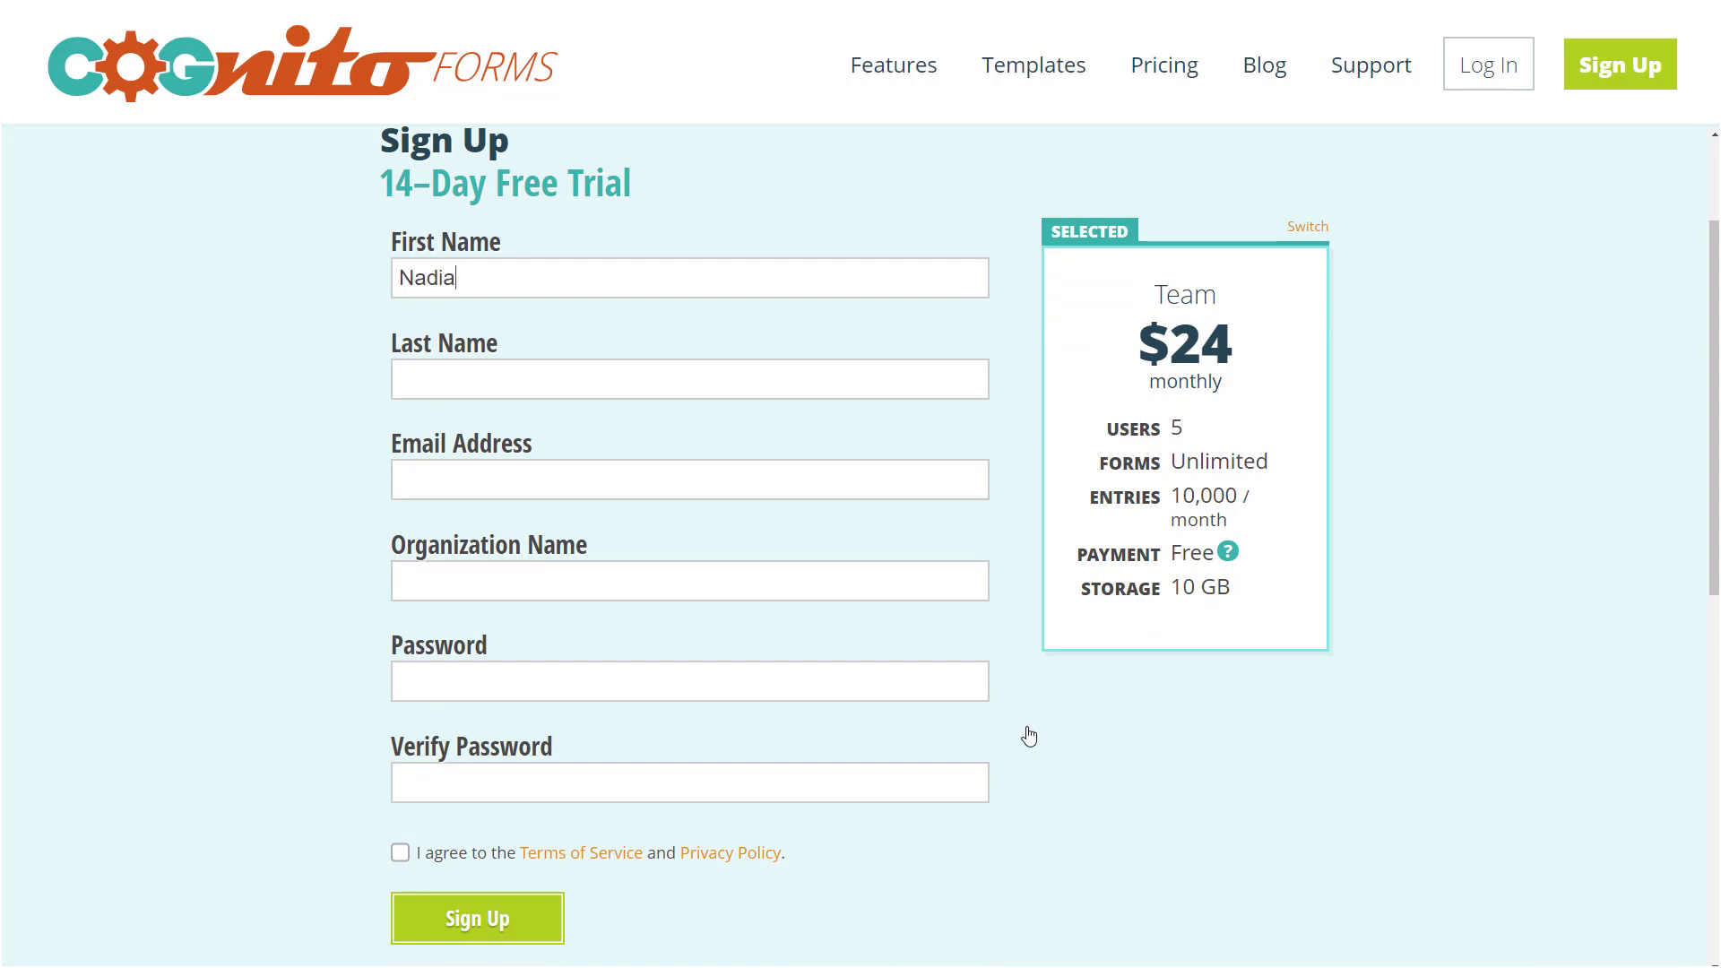
pyautogui.click(916, 396)
pyautogui.write('A.')
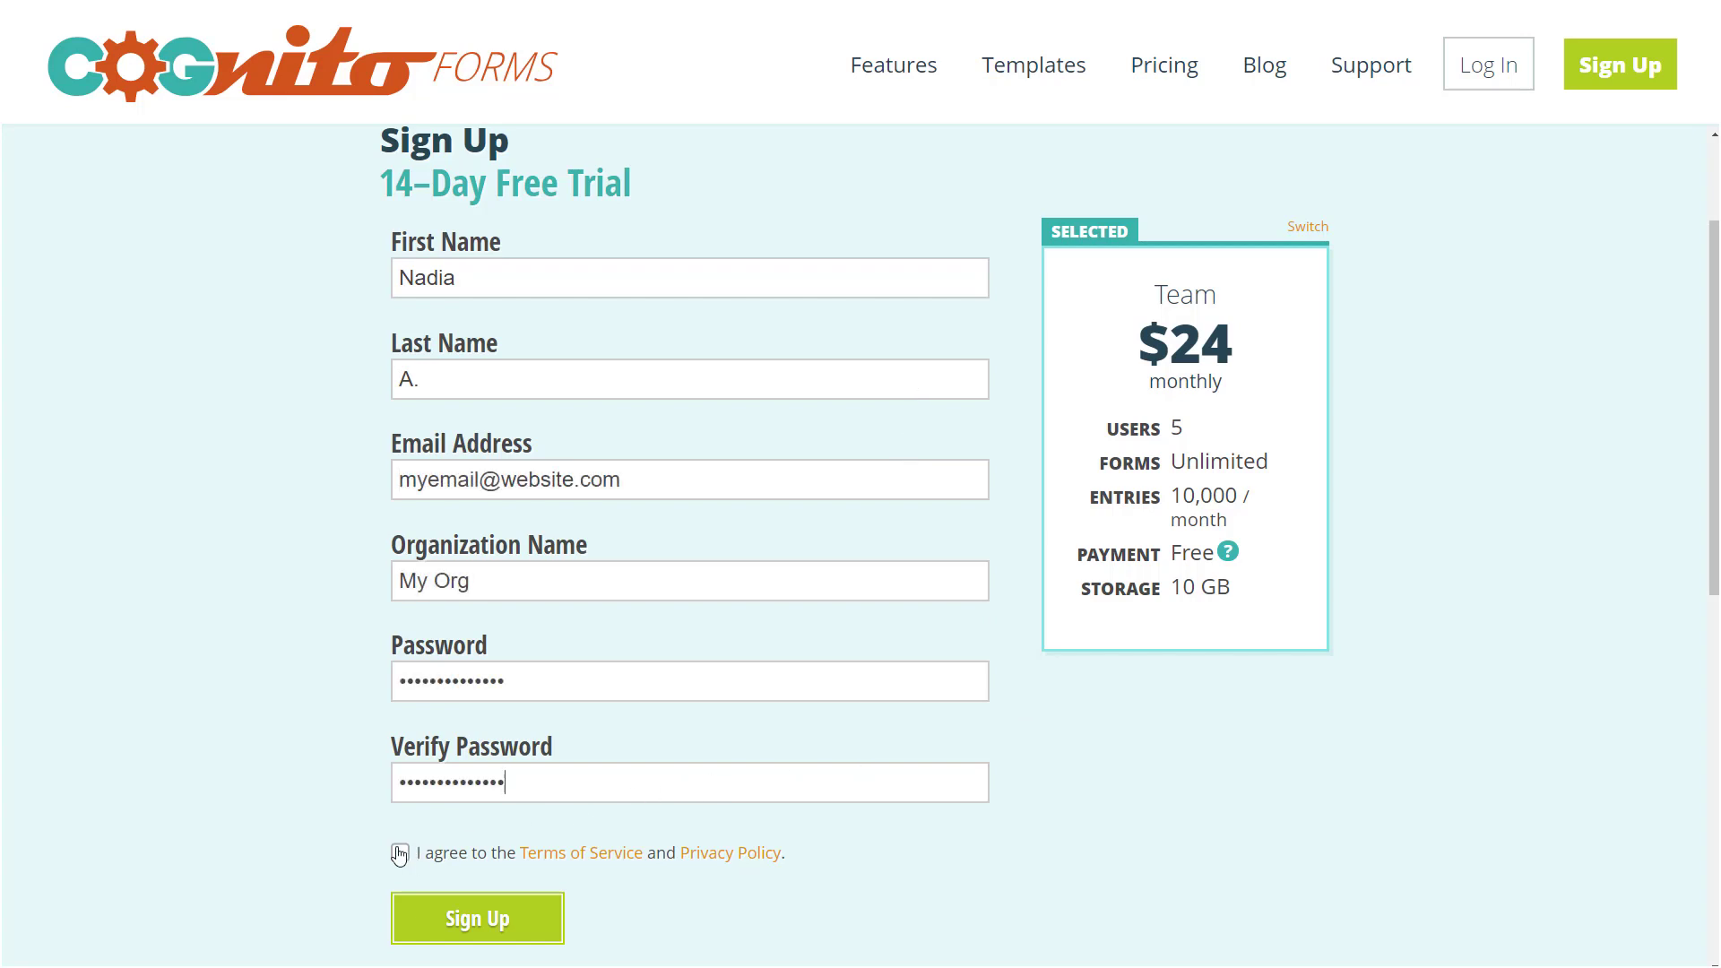
pyautogui.click(400, 854)
pyautogui.click(448, 915)
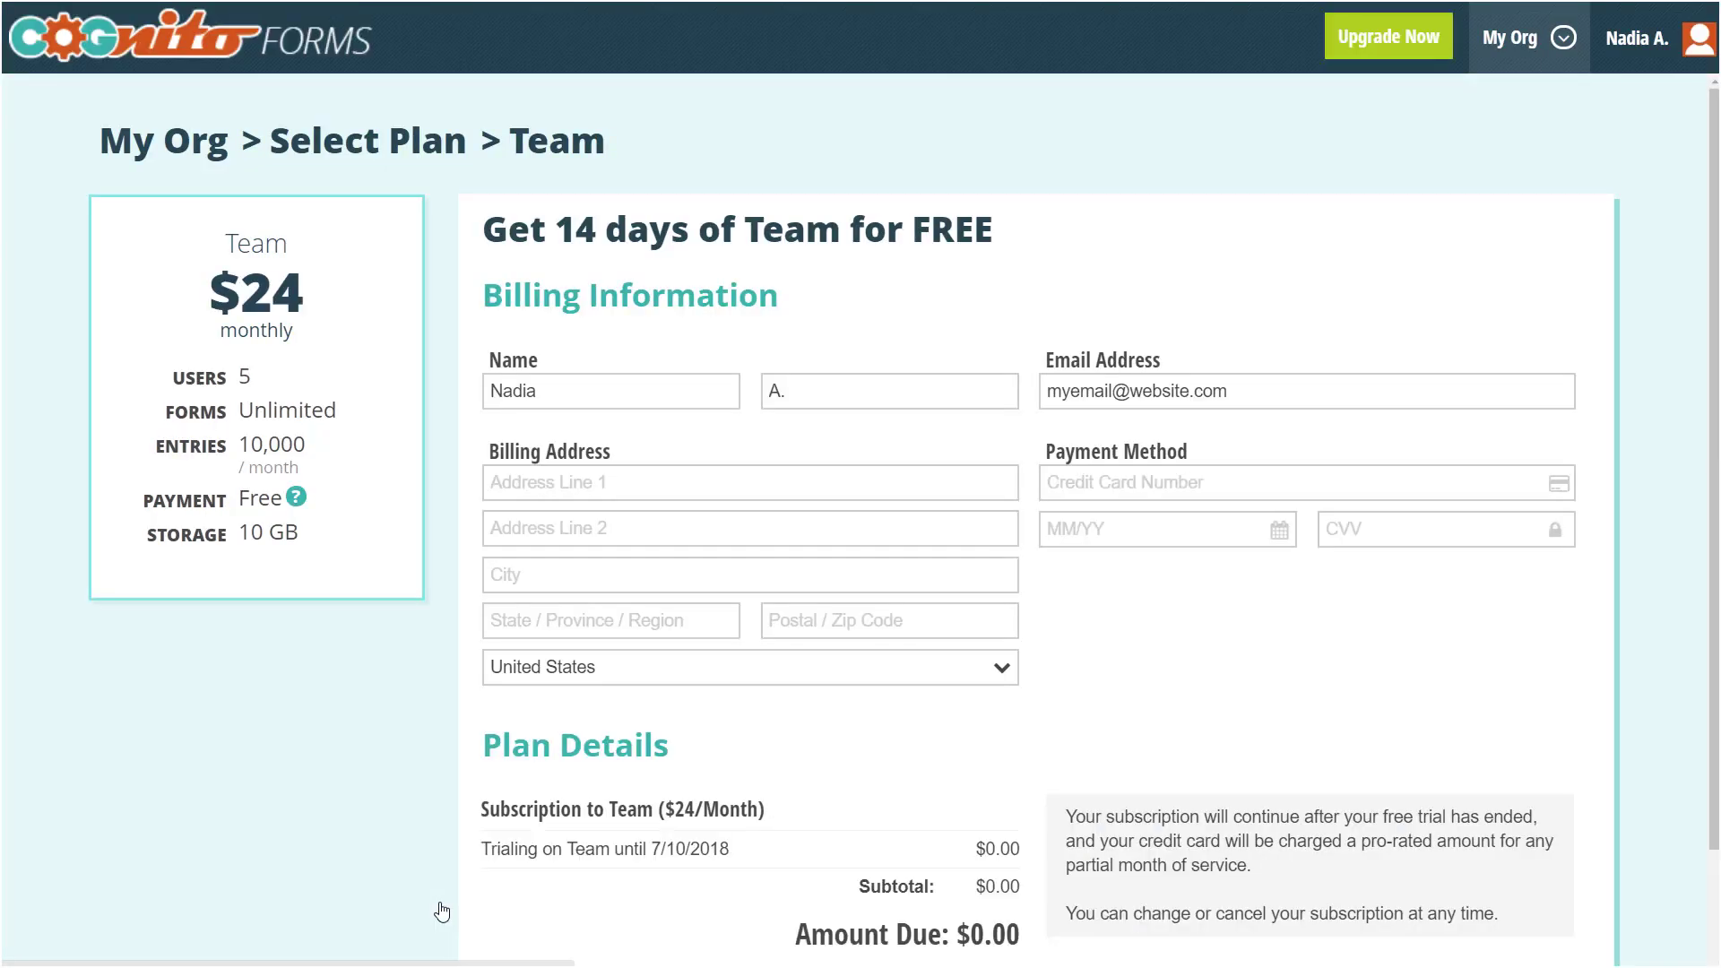
# Step: Cancel out of the trial billing page to reach the empty All Forms dashboard
pyautogui.scroll(-2, 442, 912)
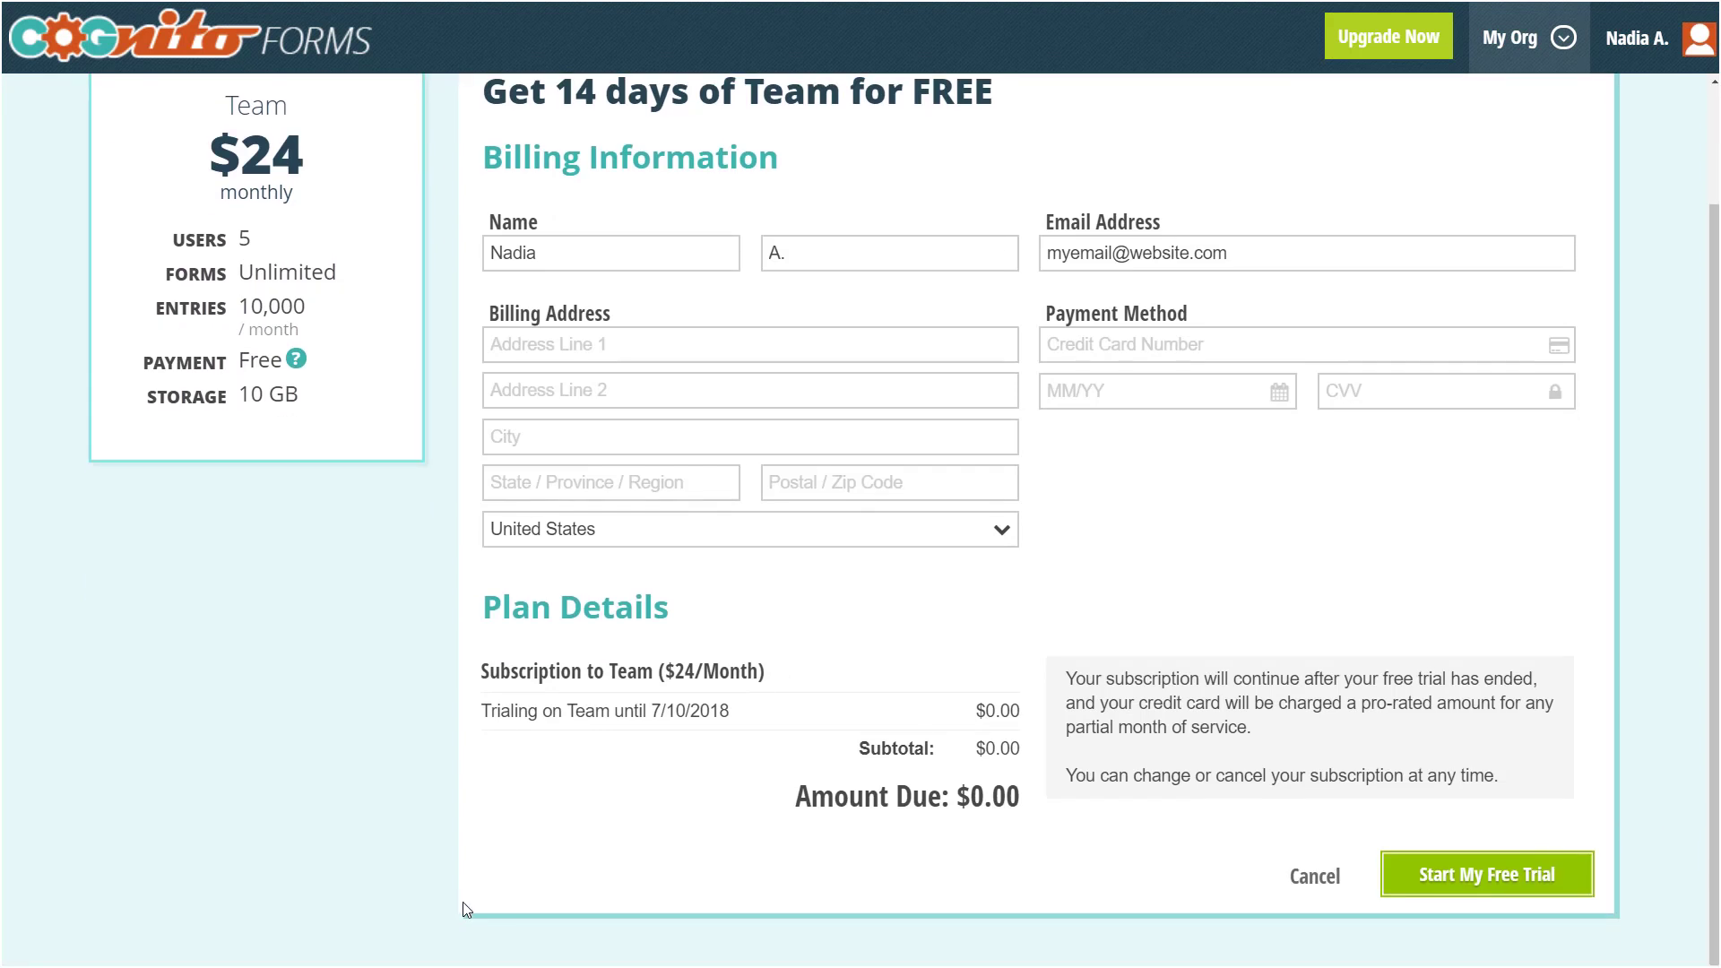
pyautogui.click(1302, 895)
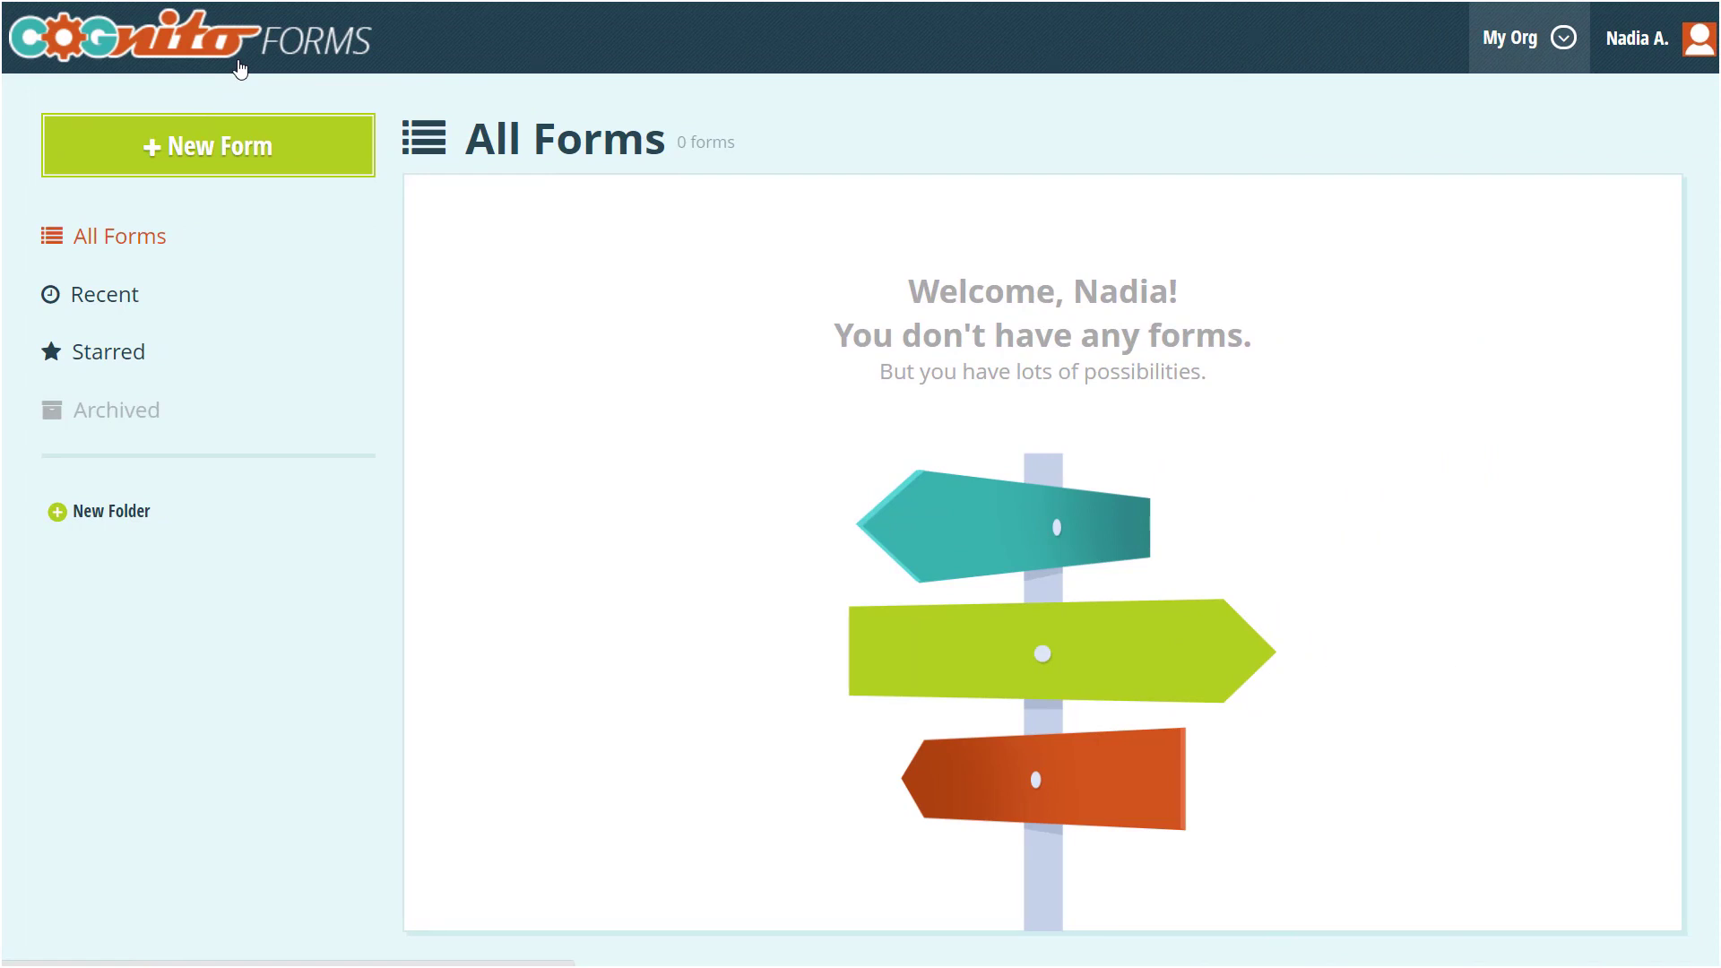
# Step: Create a new blank form using + New Form's Start from scratch option
pyautogui.click(259, 139)
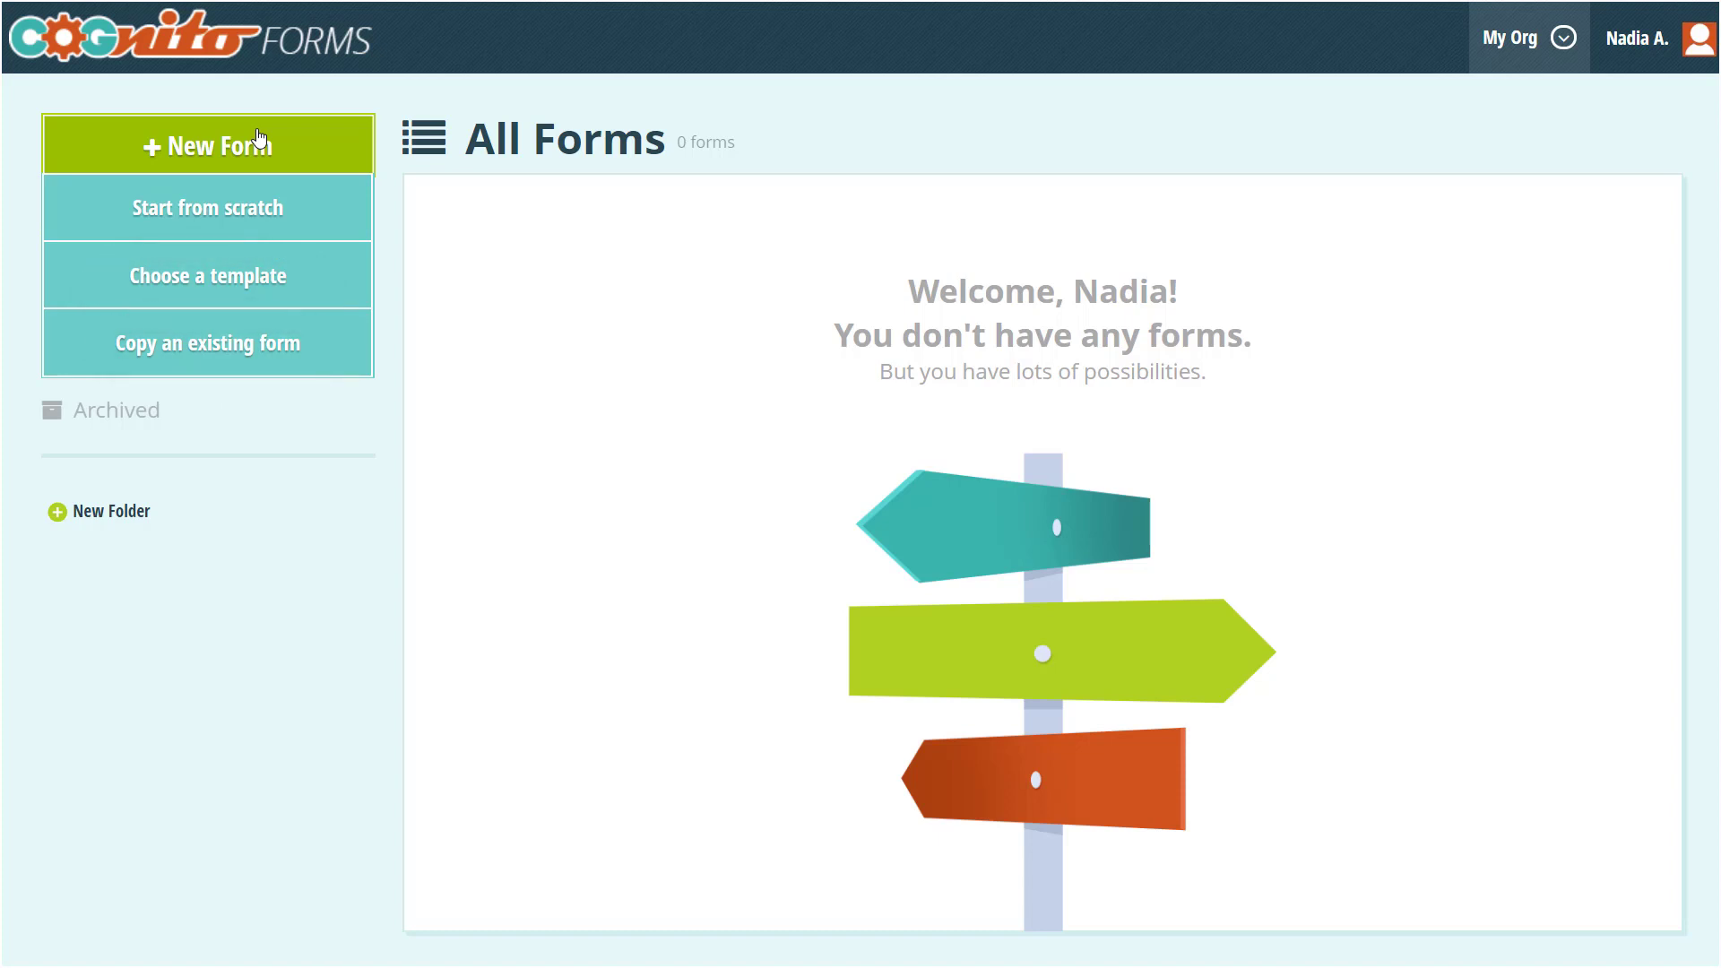
pyautogui.click(261, 205)
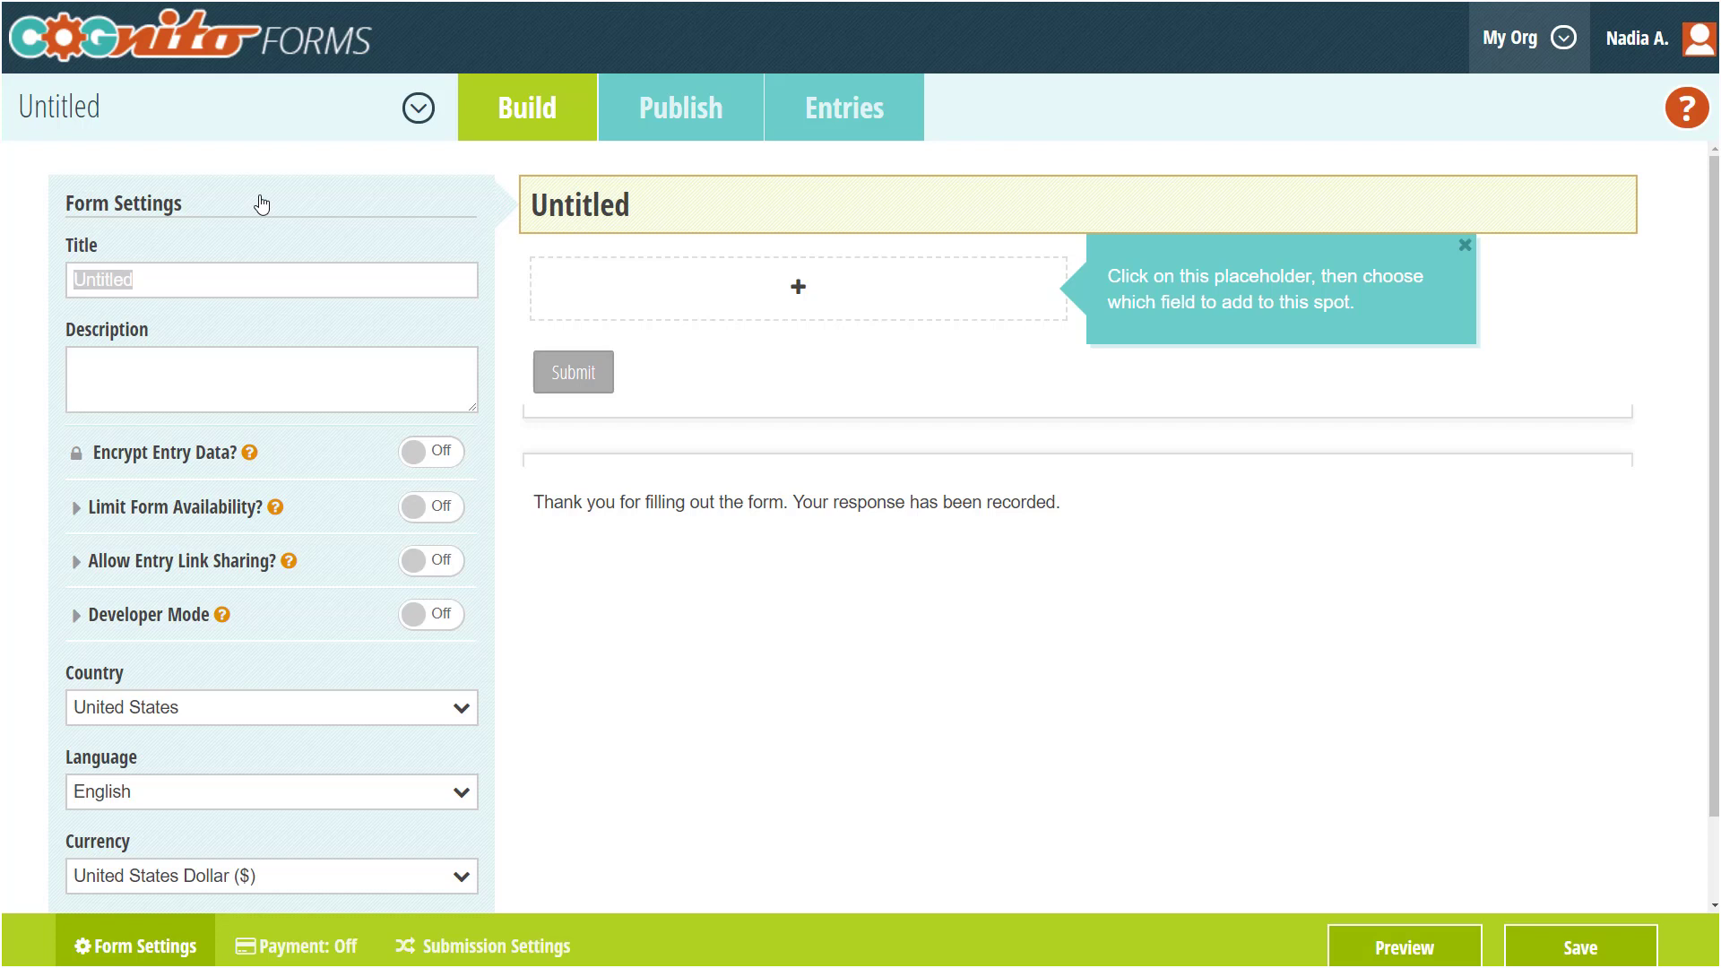
# Step: Enter 'Contact Us' as the form title in Form Settings
pyautogui.write('Contact Us')
pyautogui.click(709, 298)
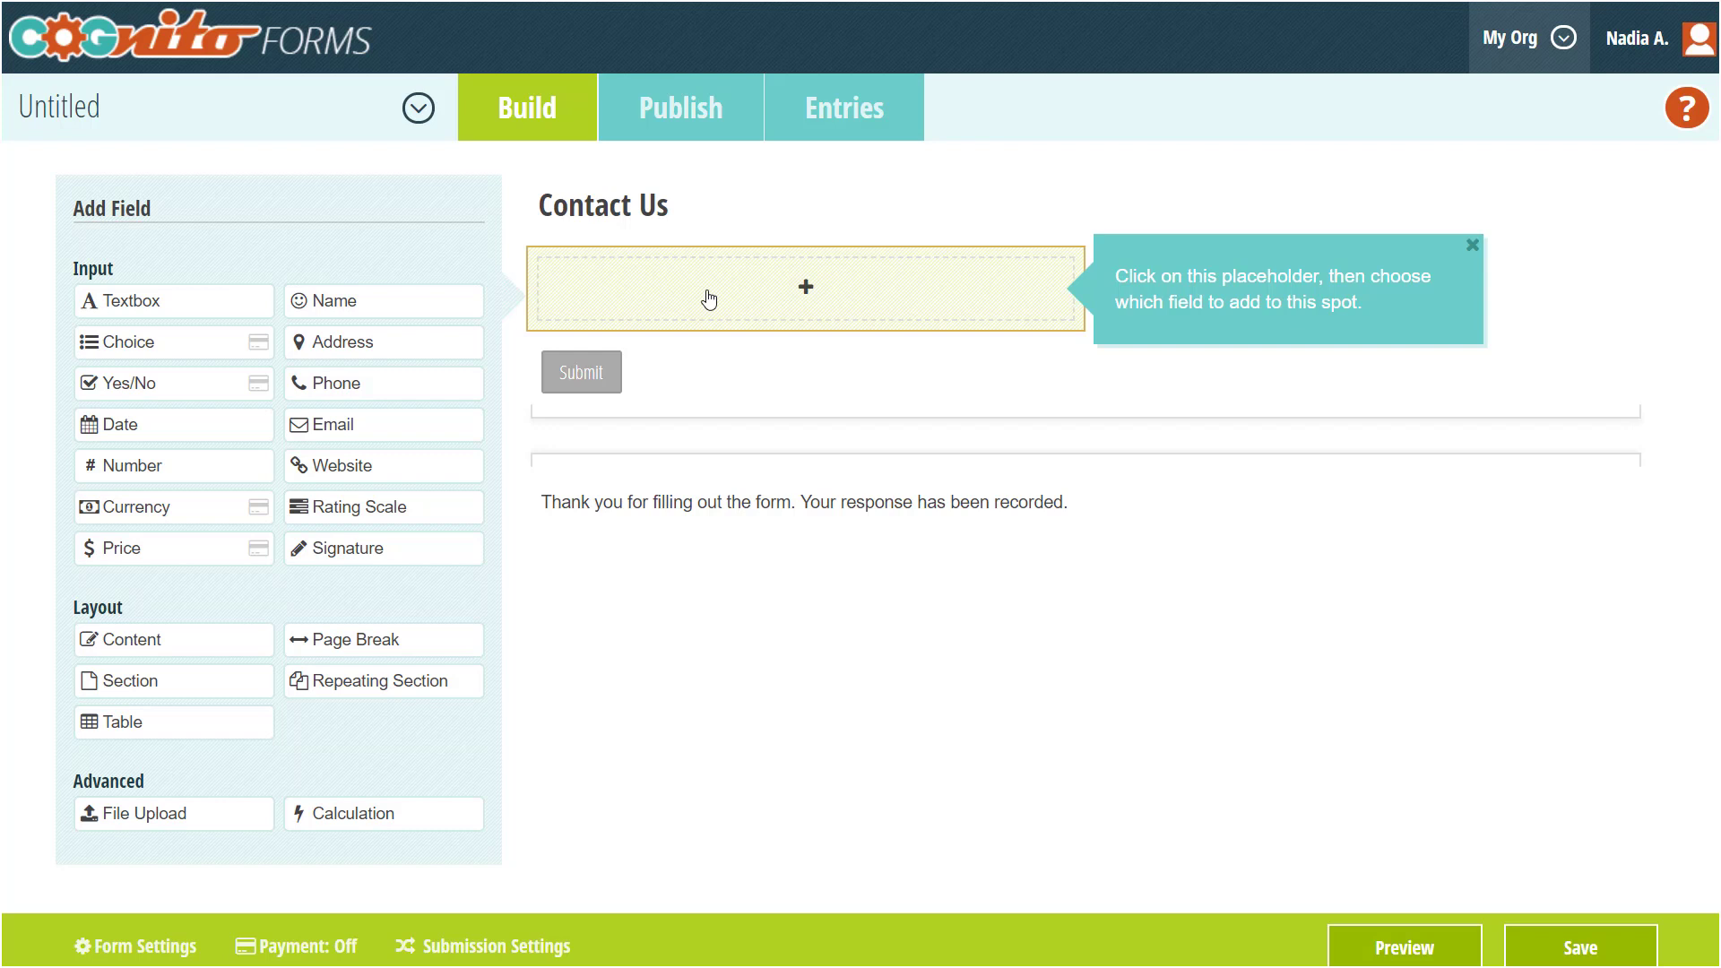
# Step: Add a Name field with First and Last parts only, then a Phone field beneath it
pyautogui.click(459, 305)
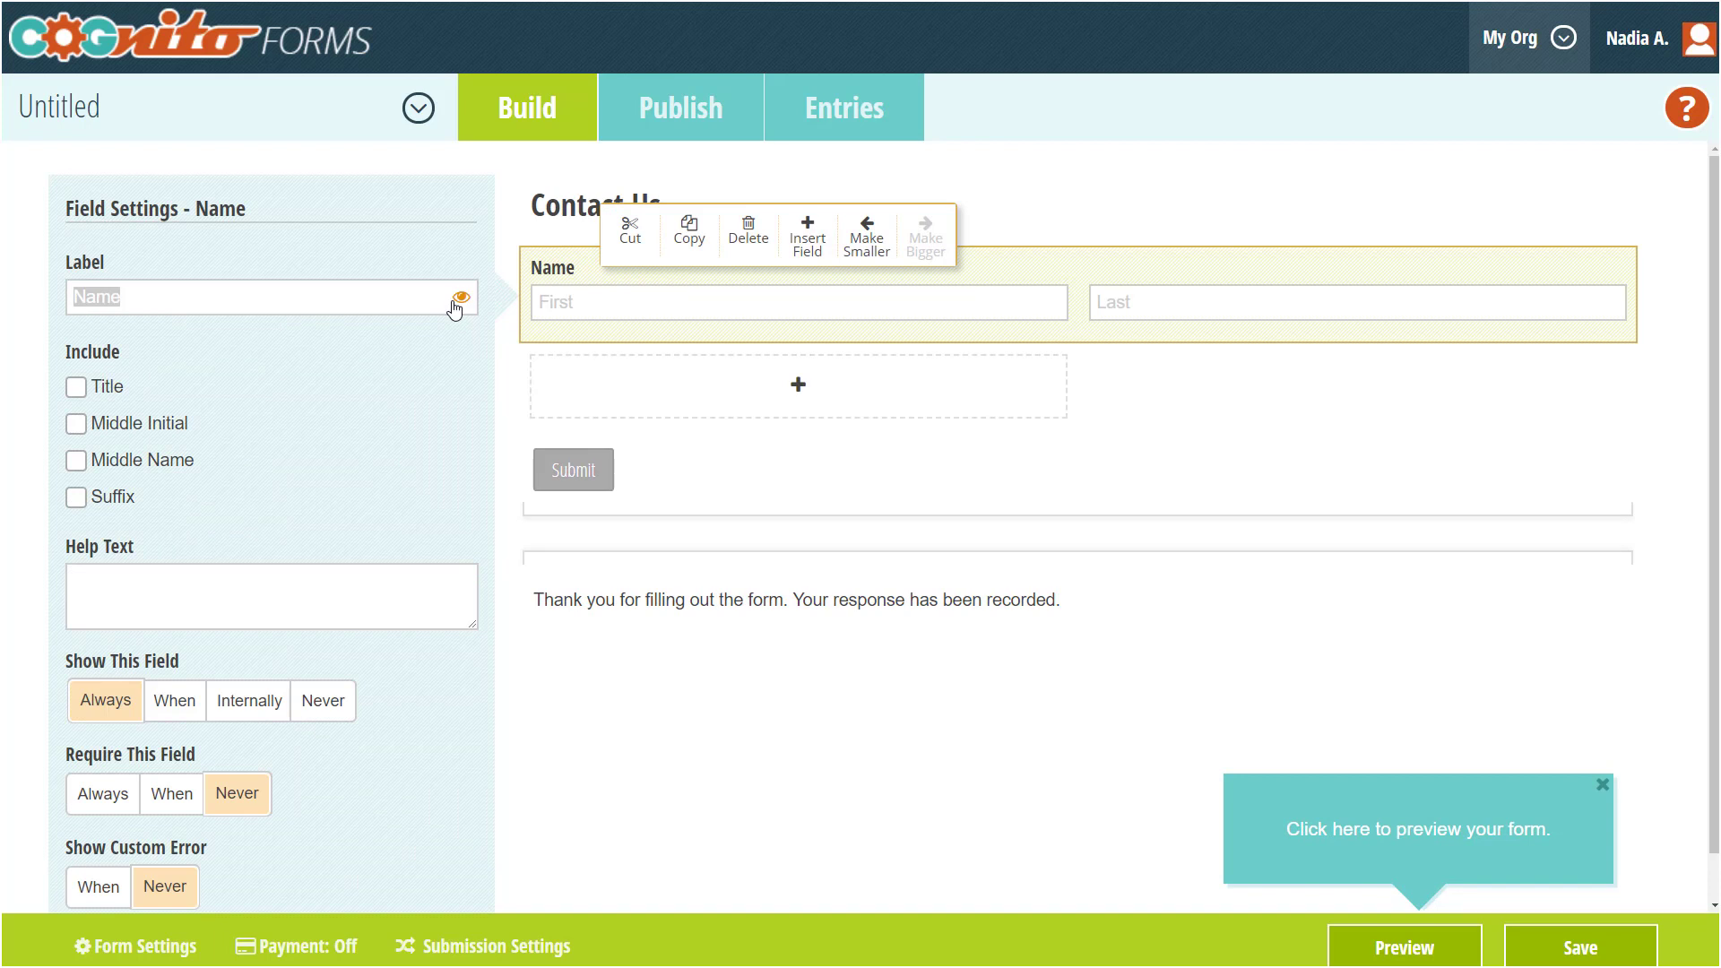
pyautogui.scroll(-1, 454, 471)
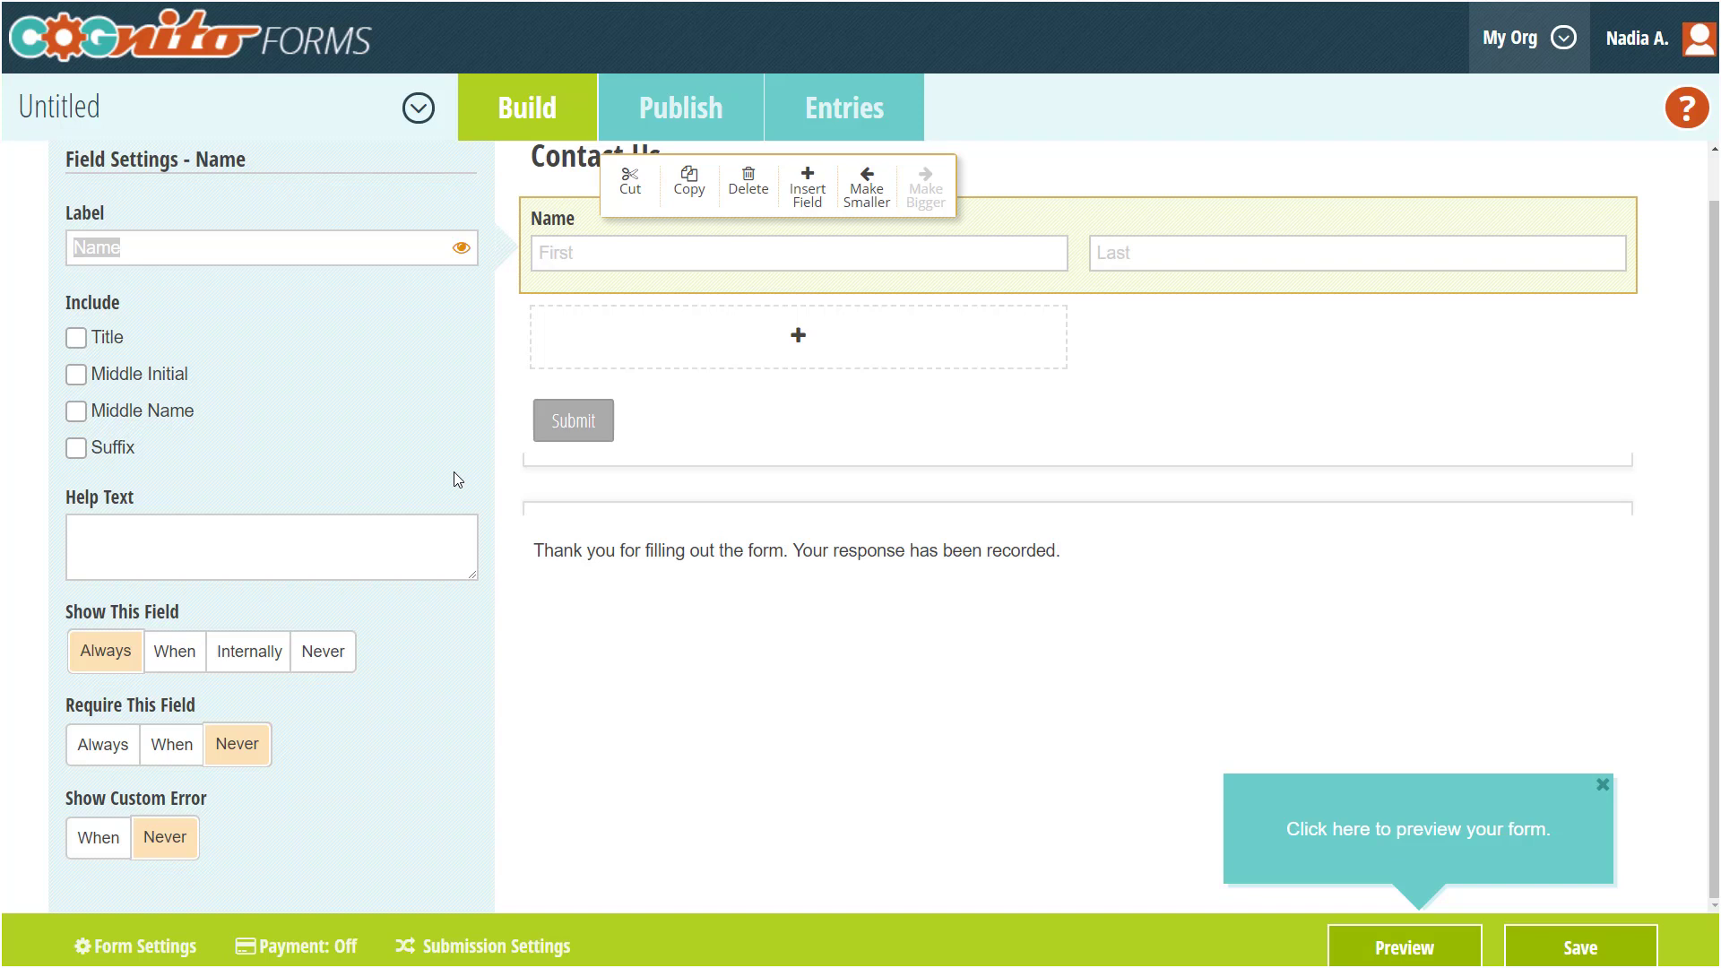
pyautogui.click(100, 350)
pyautogui.click(100, 352)
pyautogui.click(557, 339)
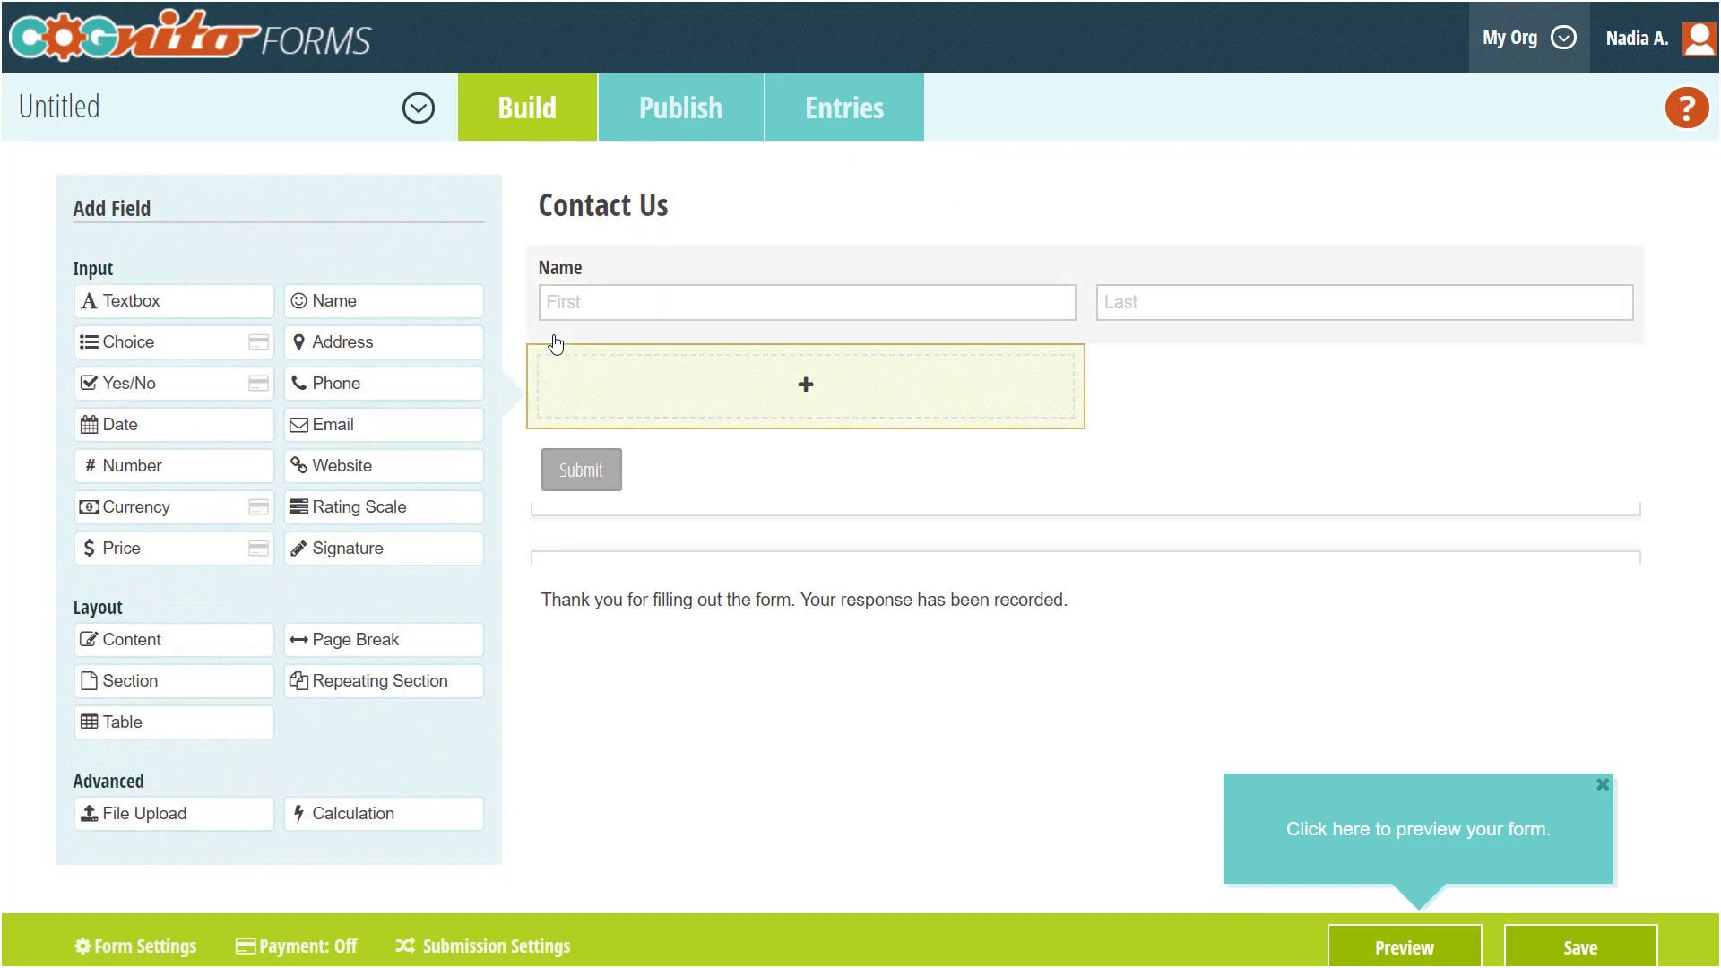
pyautogui.click(454, 381)
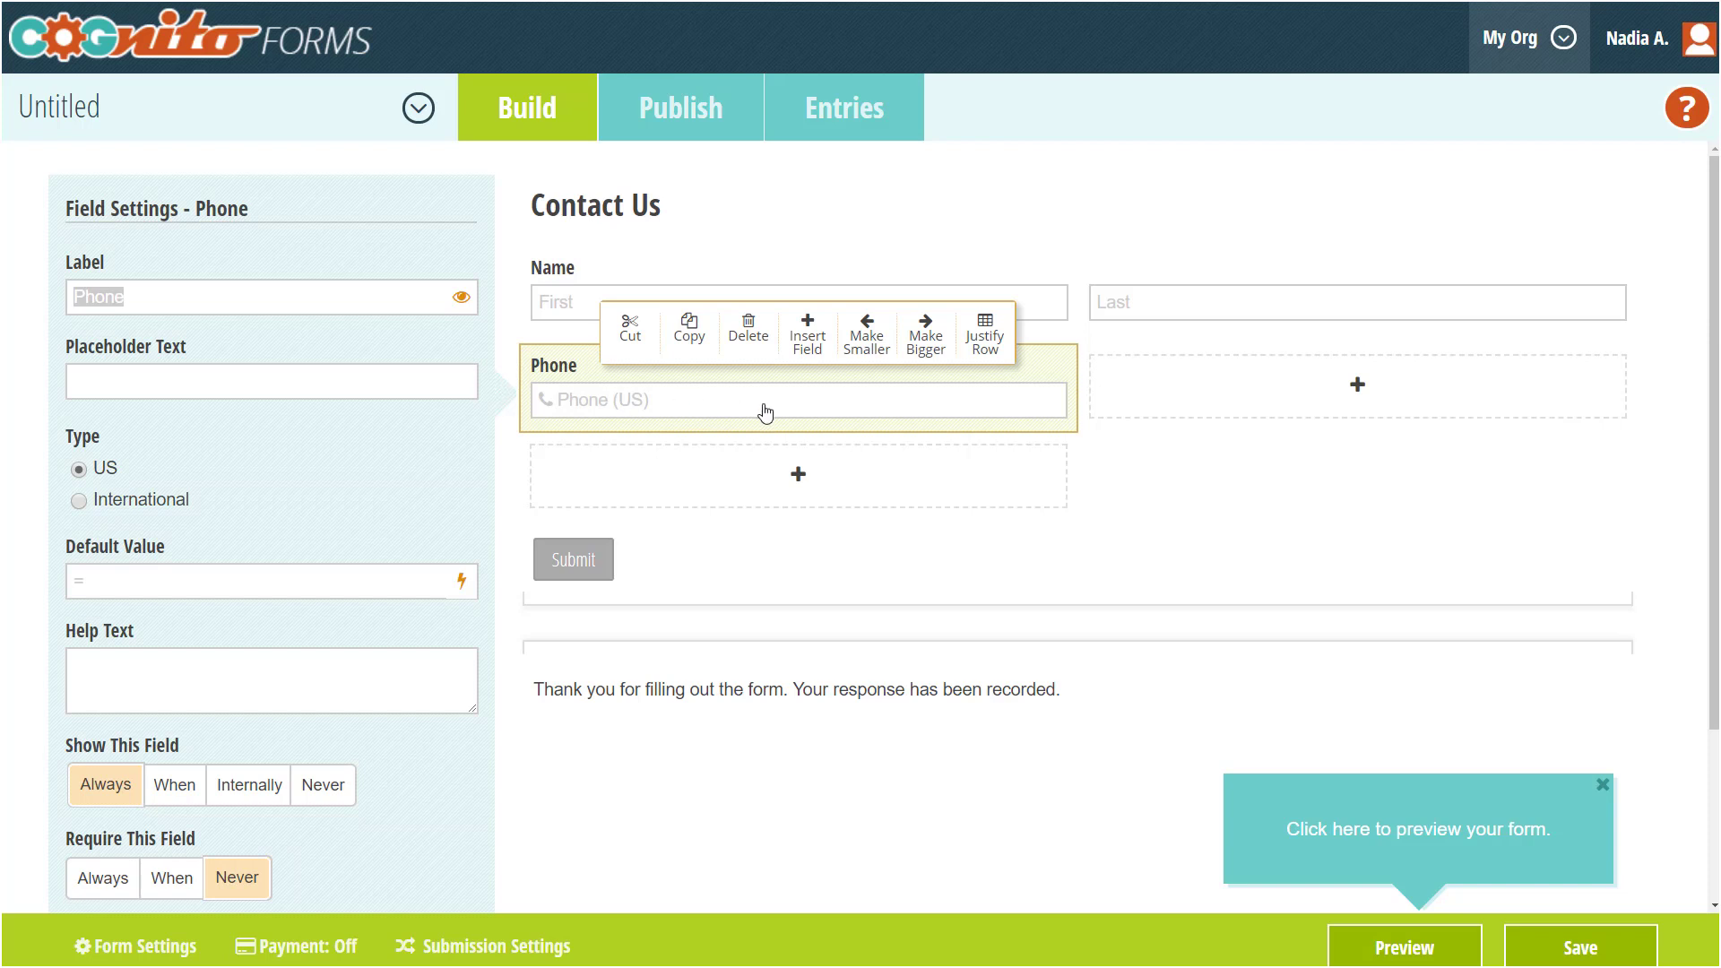
# Step: Add an Email field beside Phone and an Address field below Phone
pyautogui.click(1138, 389)
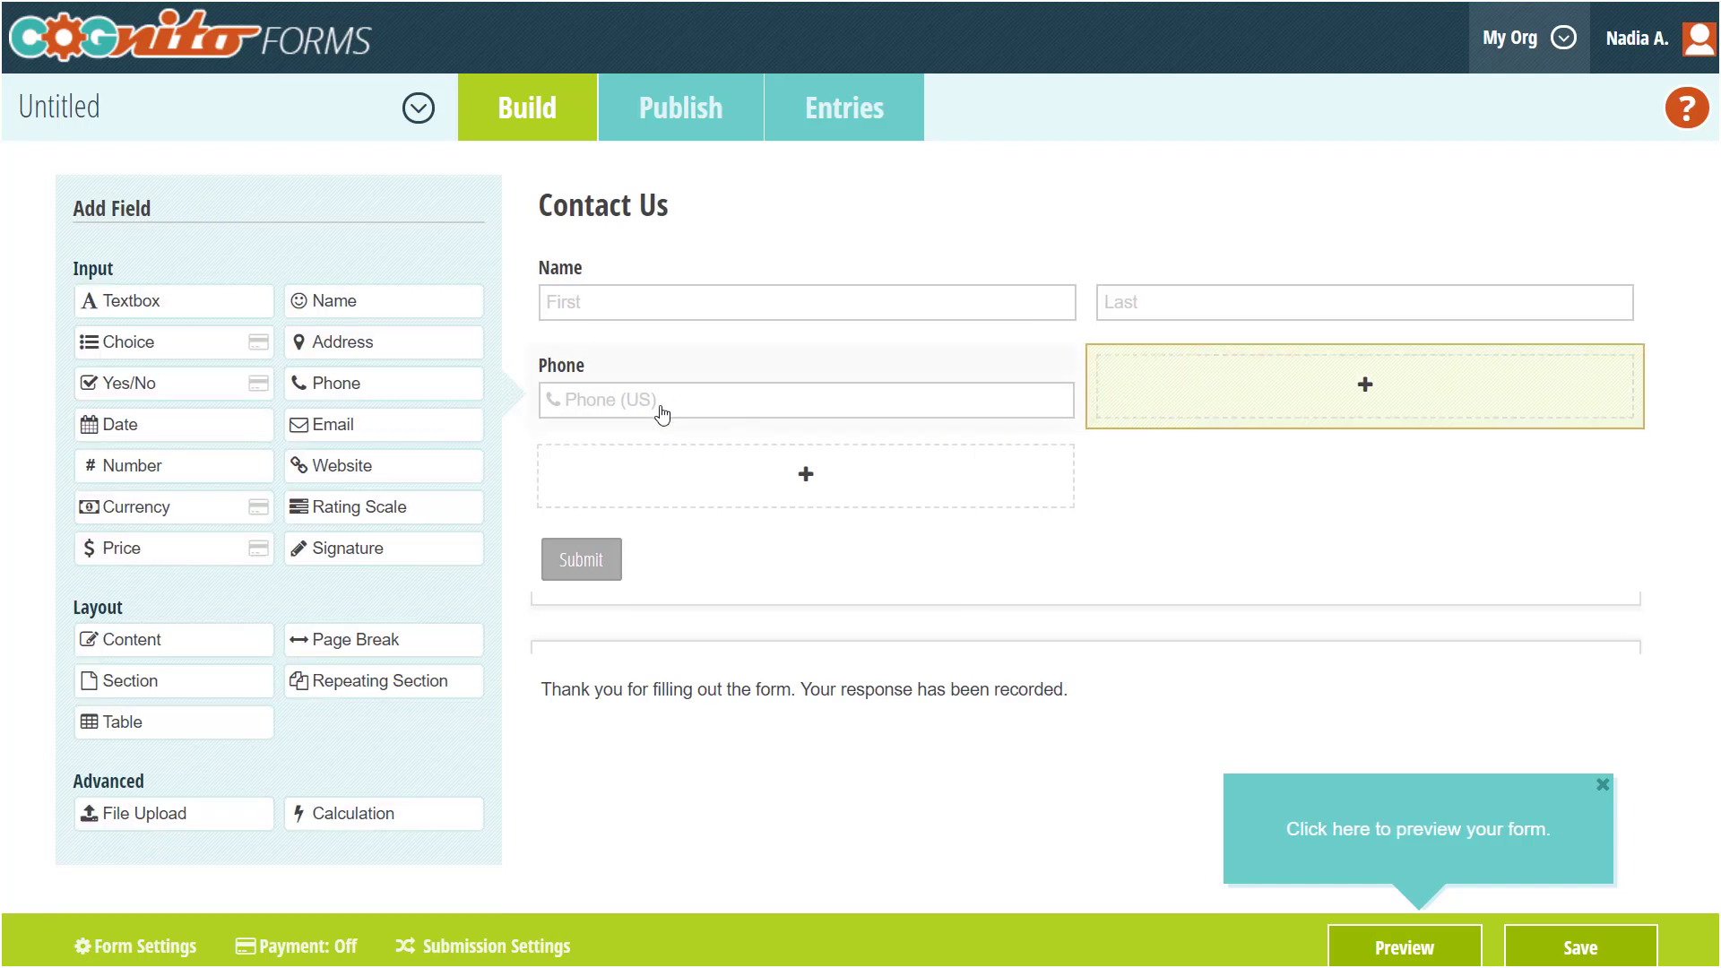
pyautogui.click(459, 431)
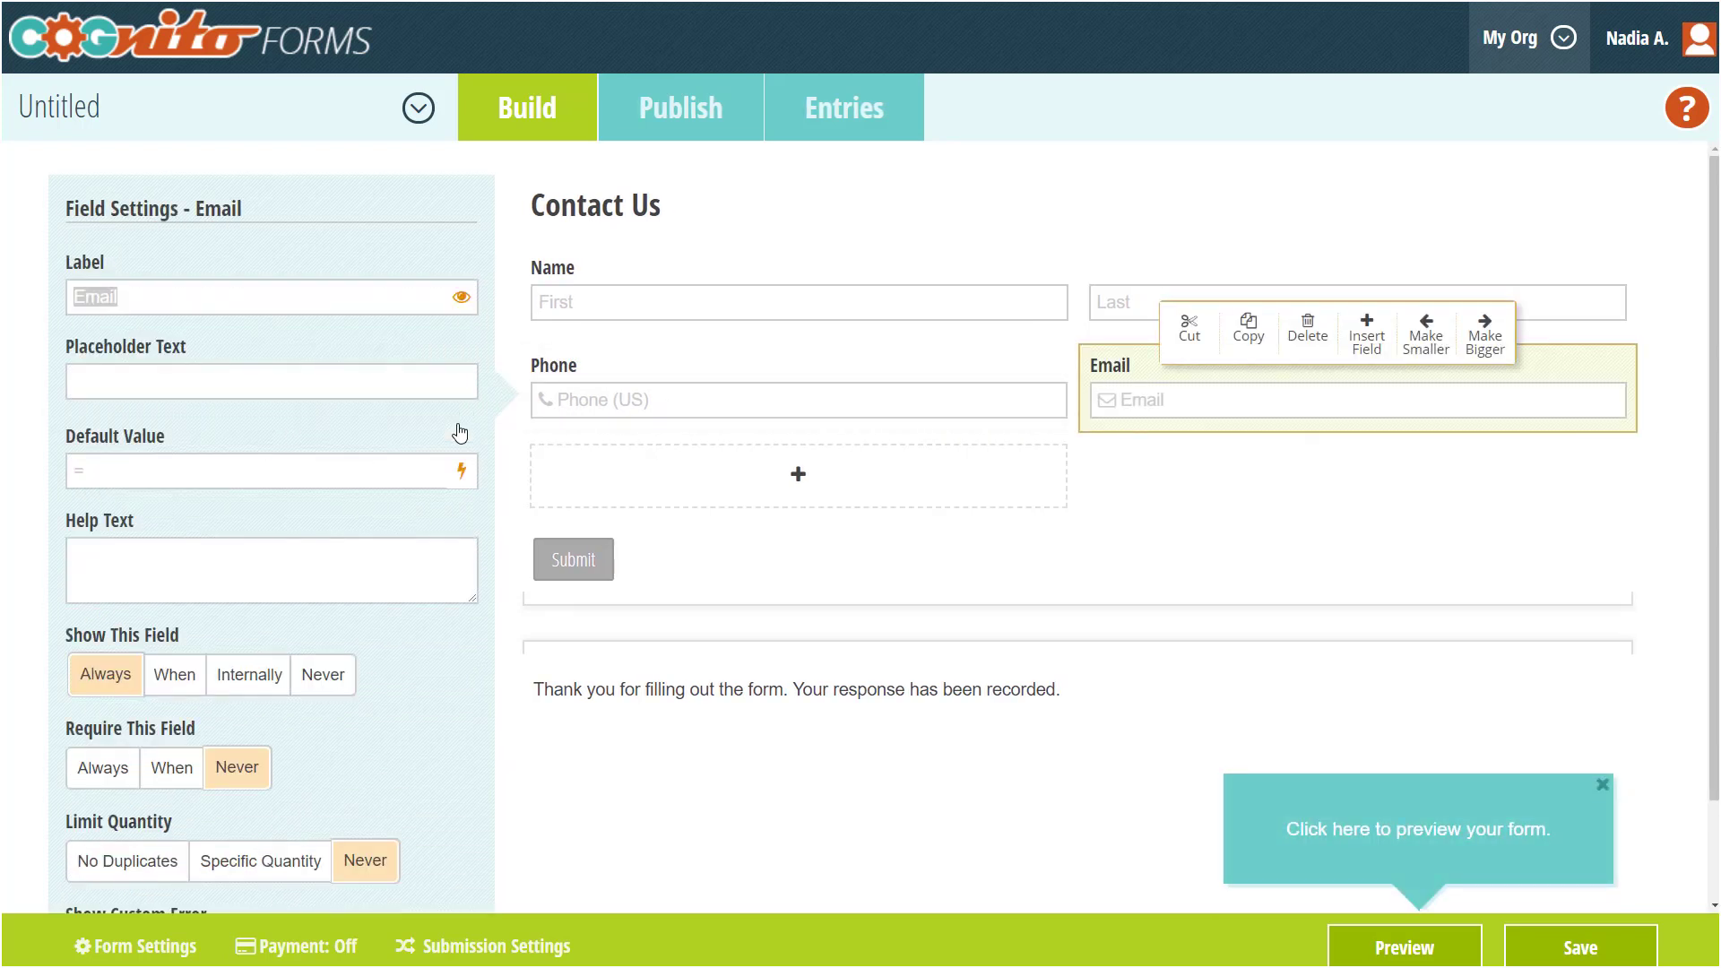
pyautogui.click(570, 460)
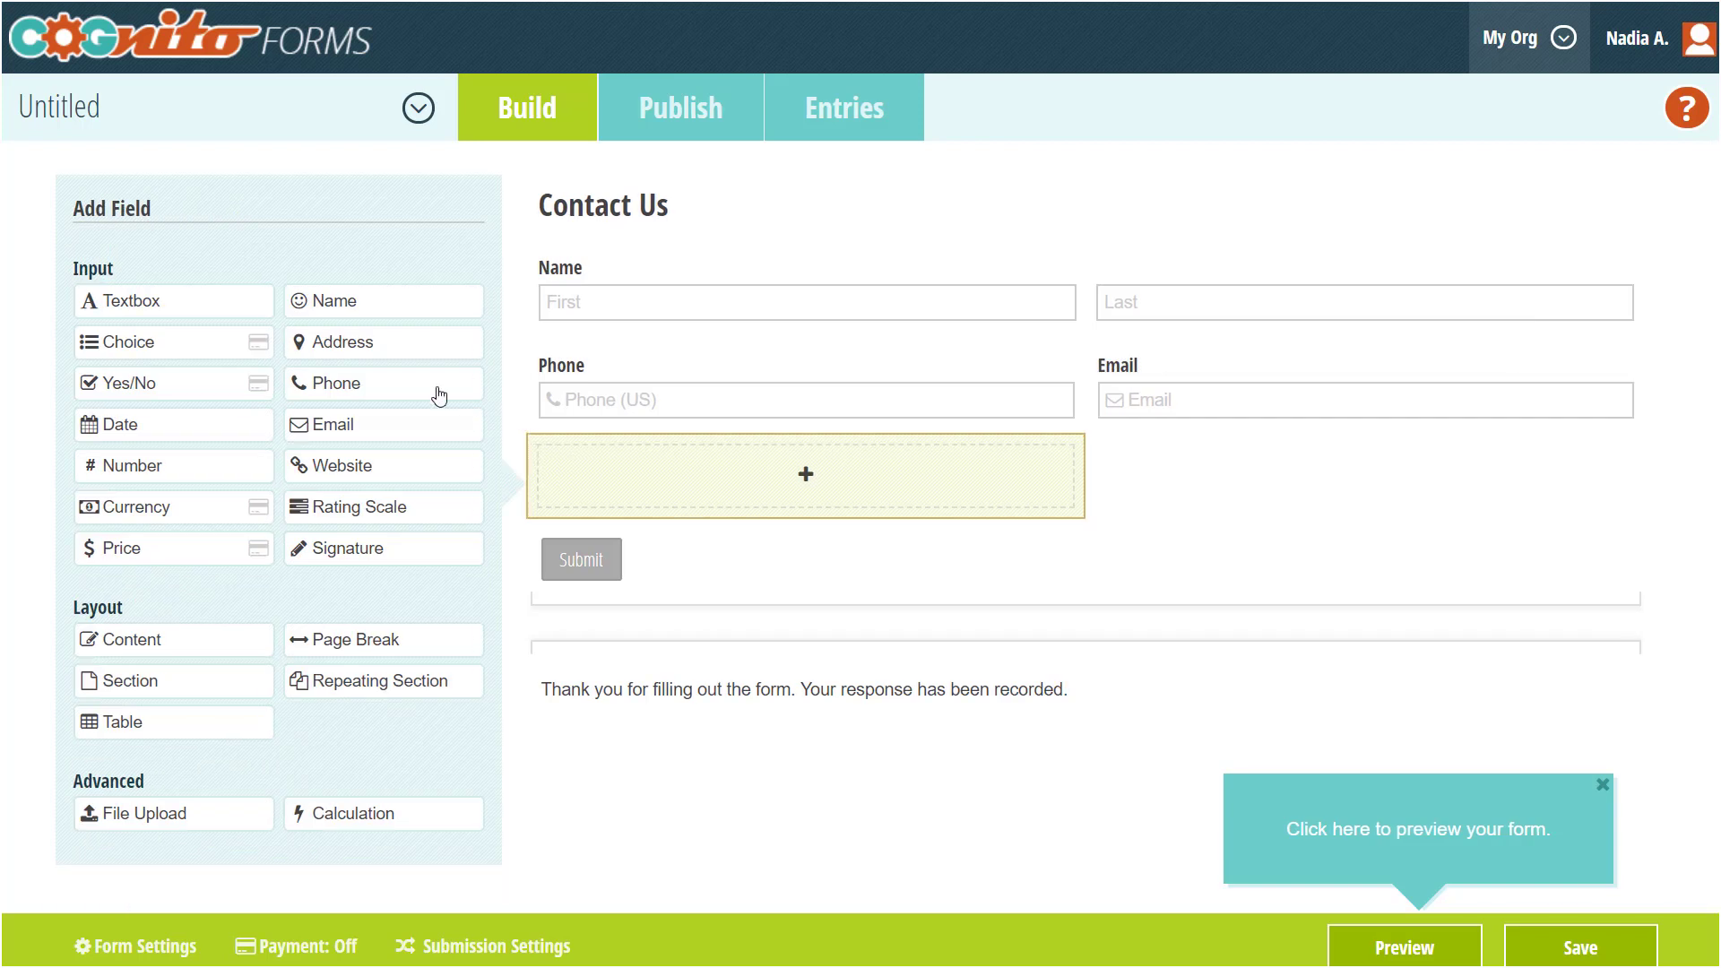
pyautogui.click(399, 360)
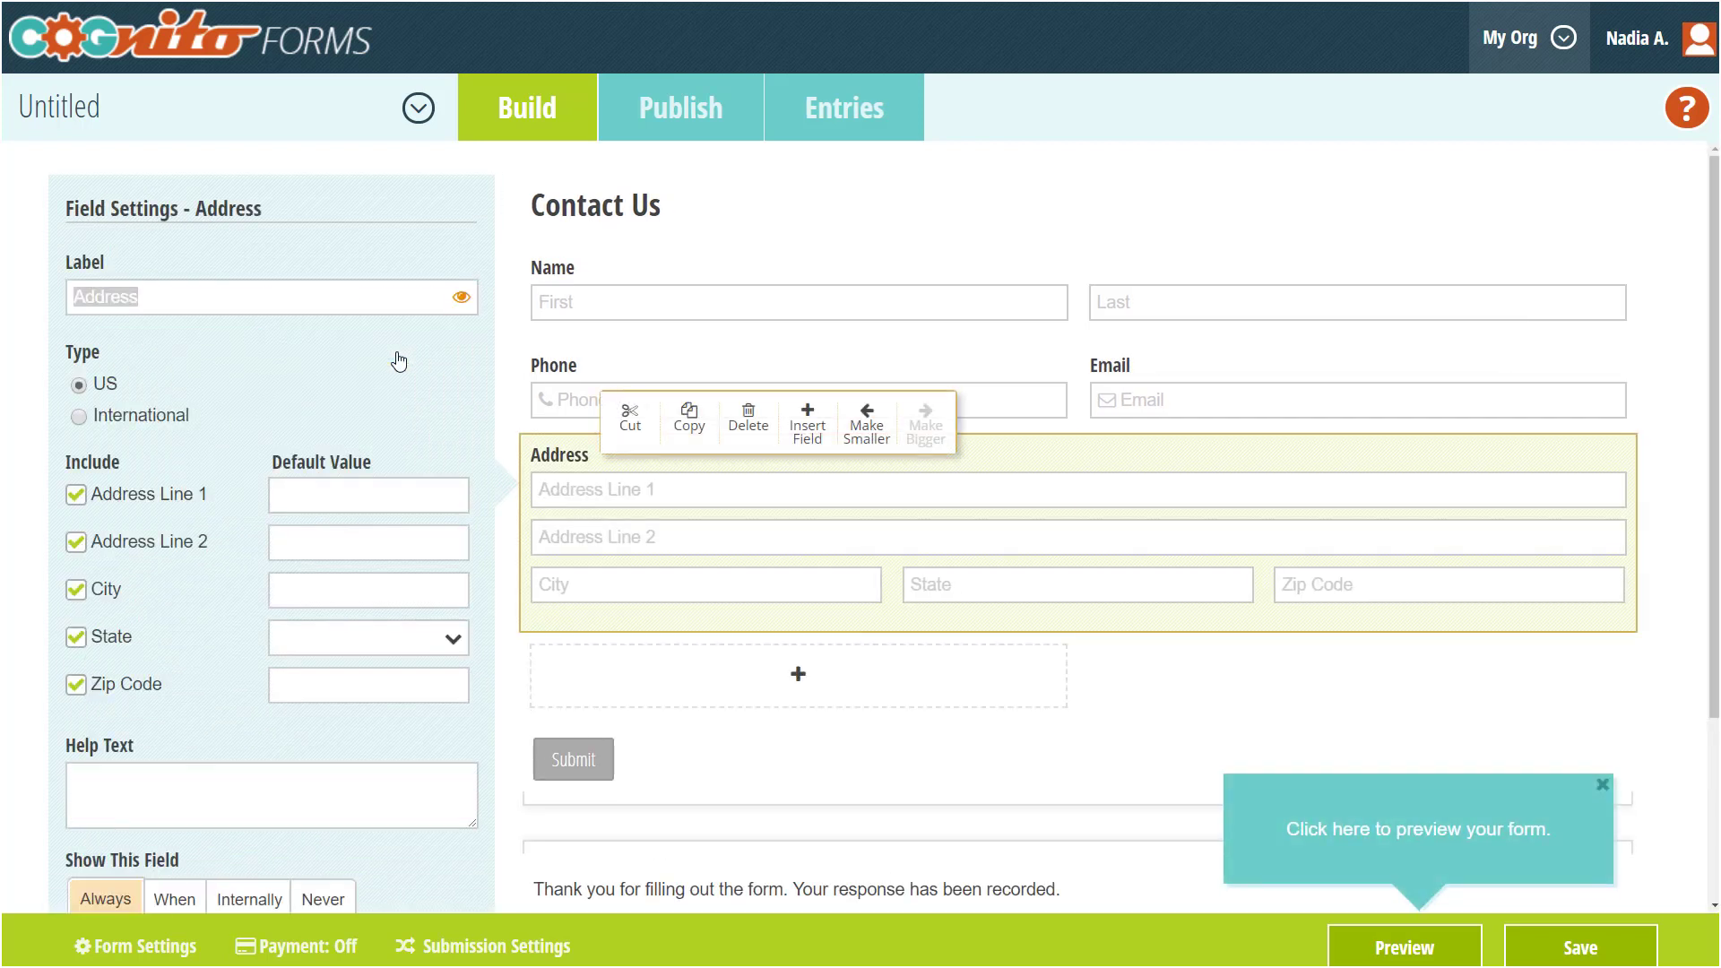
# Step: Give Phone and Email equal widths and move them into a shared row below Address
pyautogui.click(554, 397)
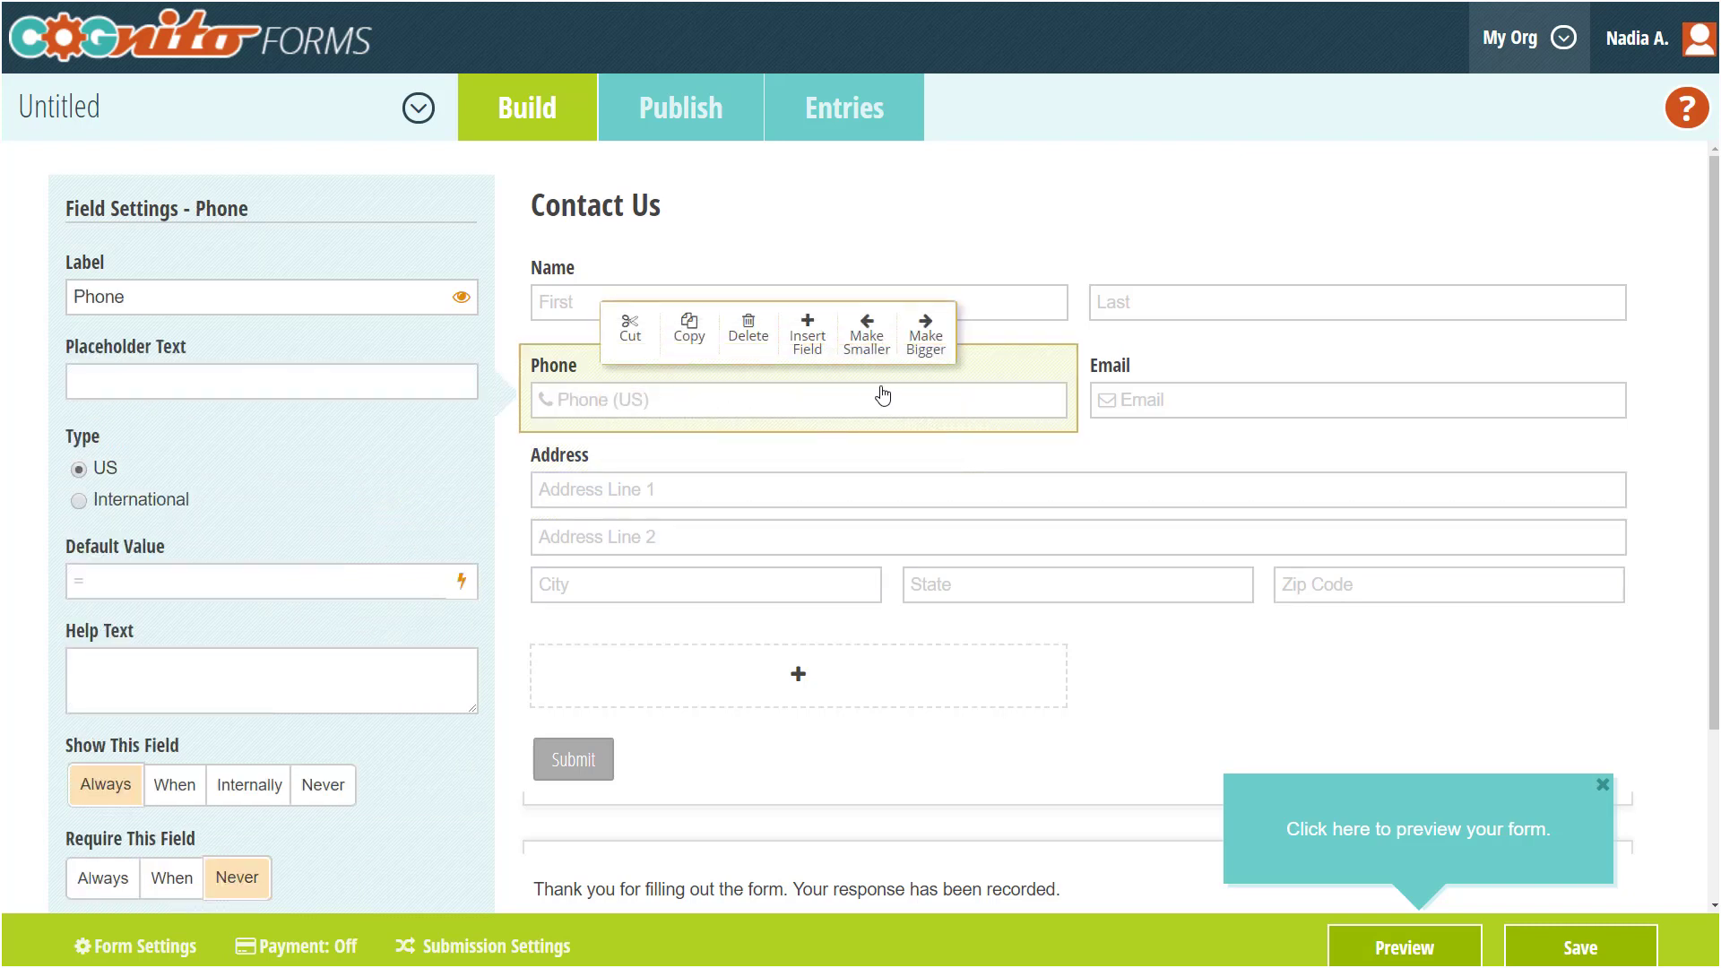
pyautogui.moveTo(1076, 385); pyautogui.dragTo(870, 394)
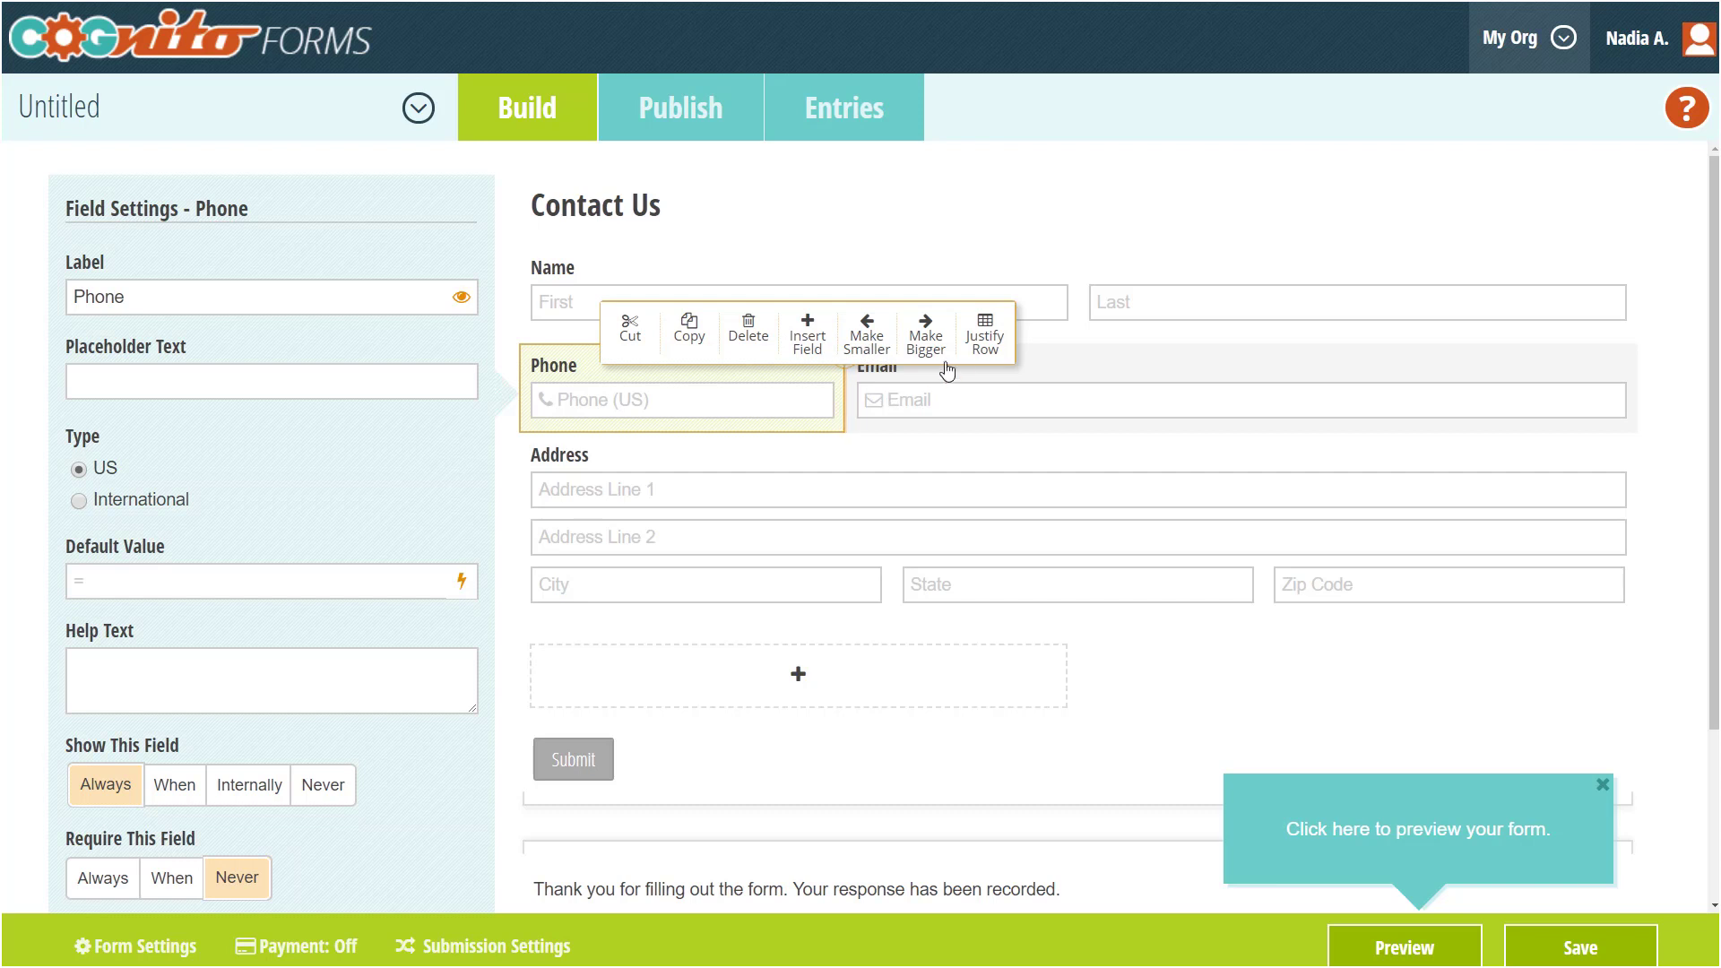
pyautogui.click(983, 357)
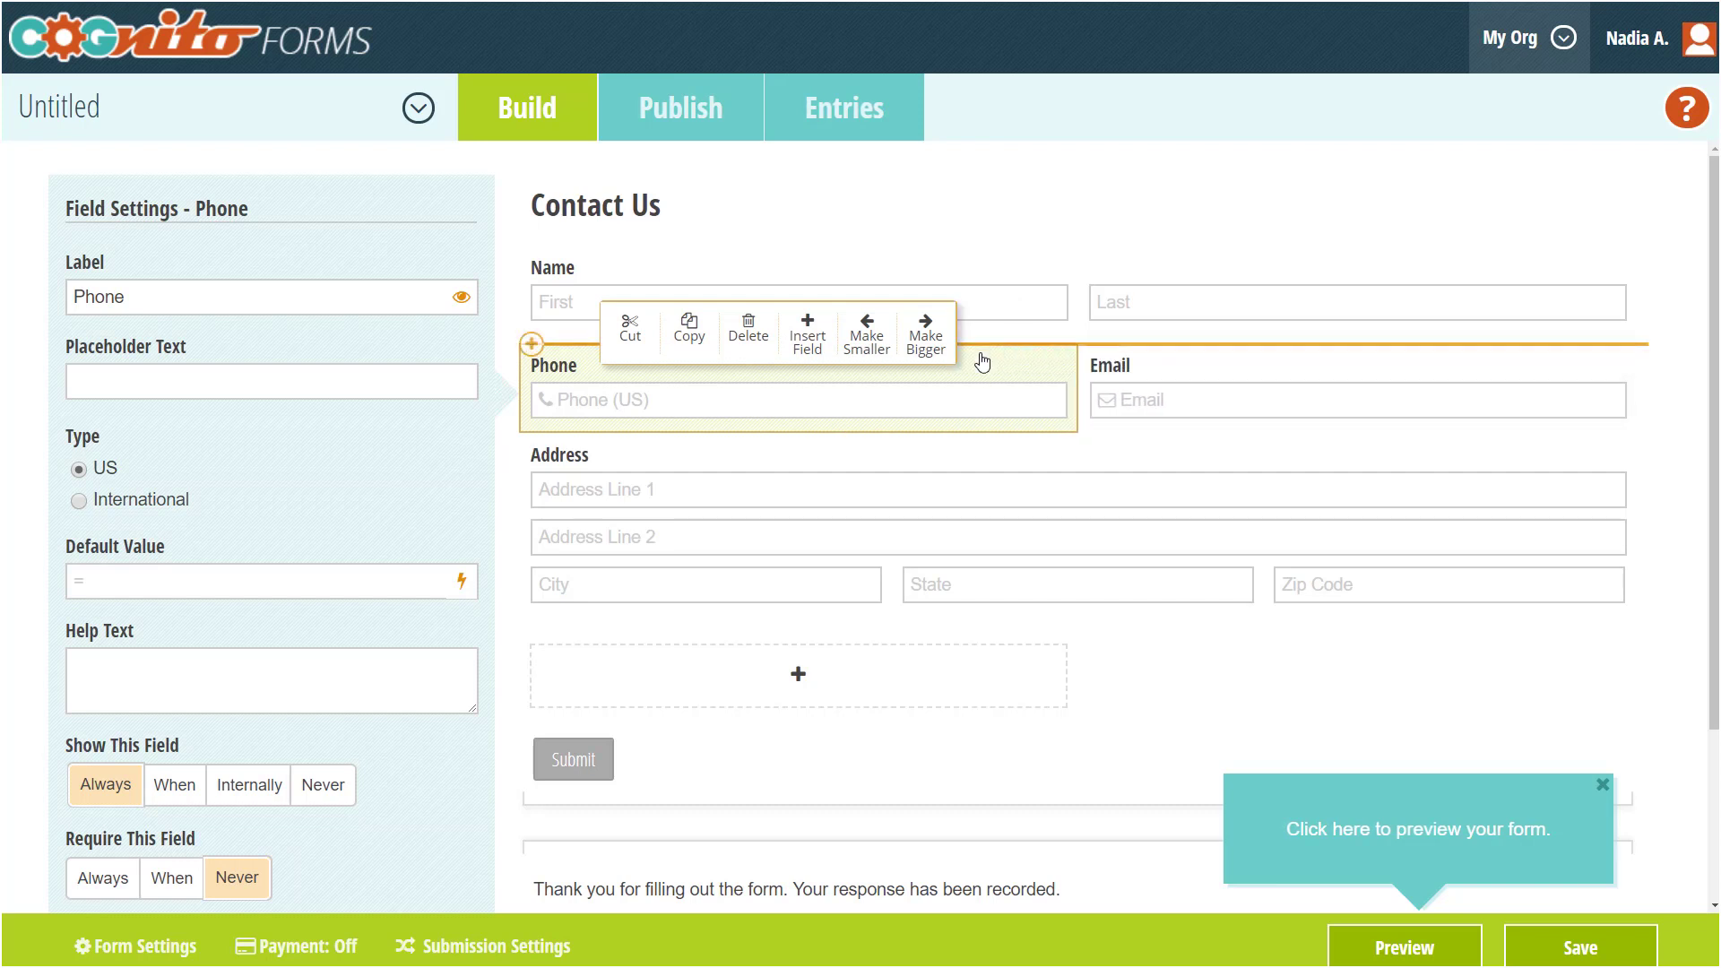
pyautogui.moveTo(1161, 397); pyautogui.dragTo(795, 691)
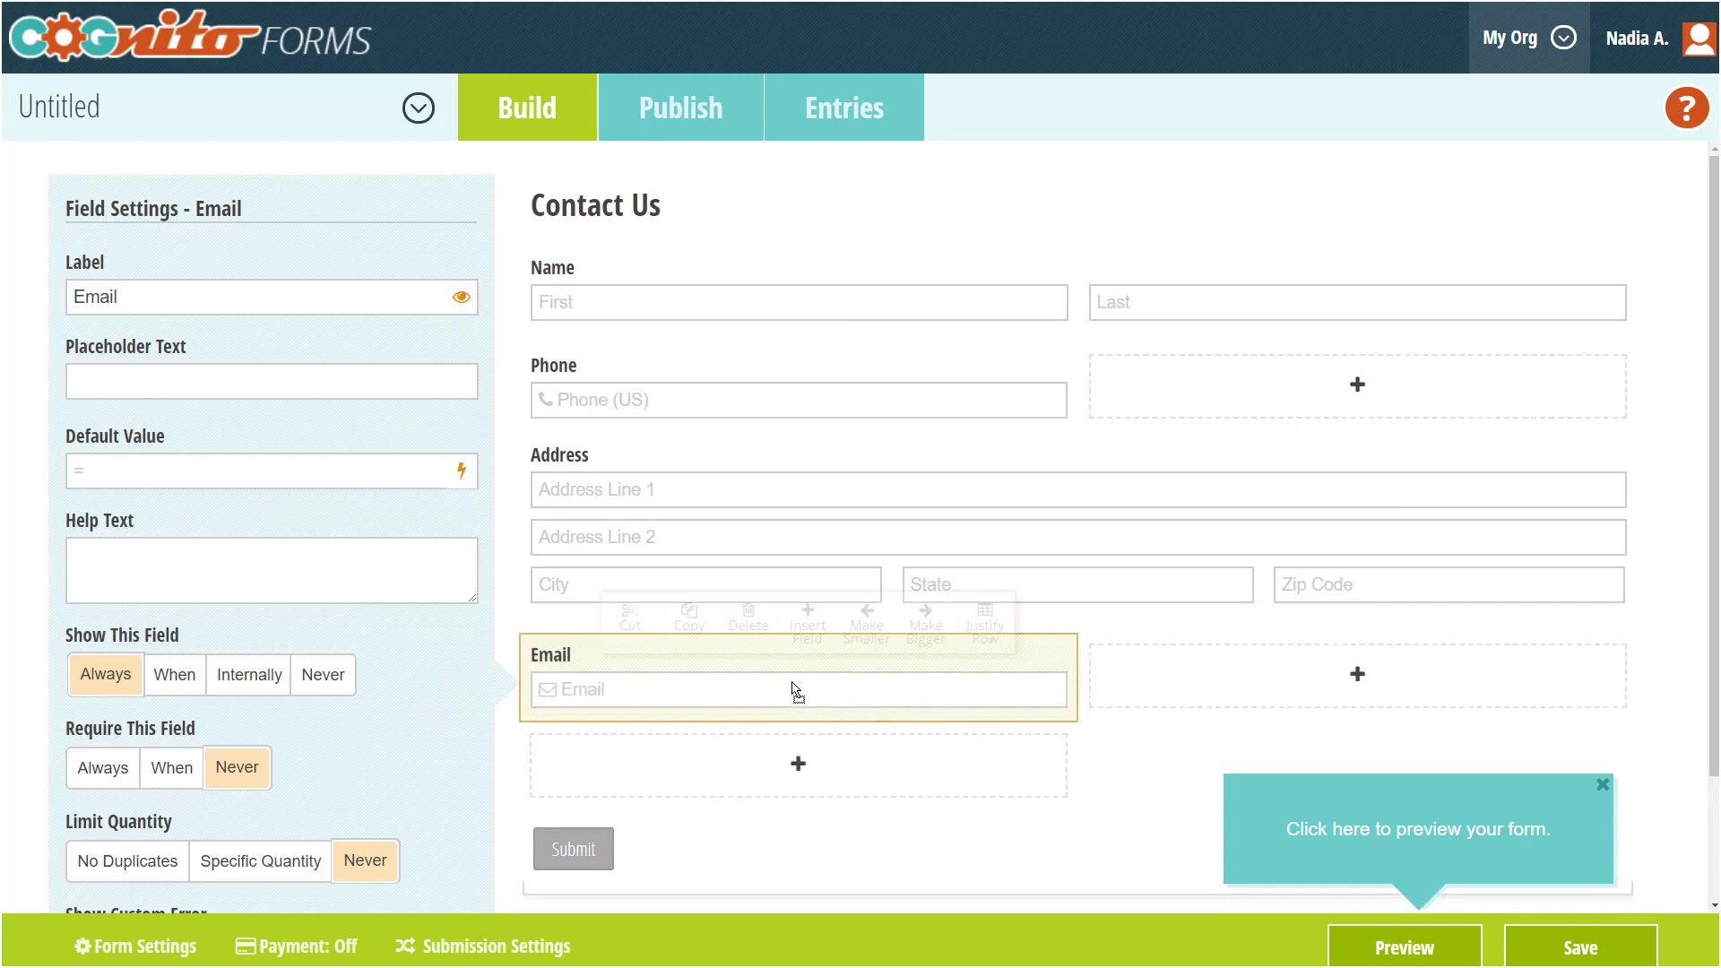
pyautogui.moveTo(710, 411); pyautogui.dragTo(1139, 672)
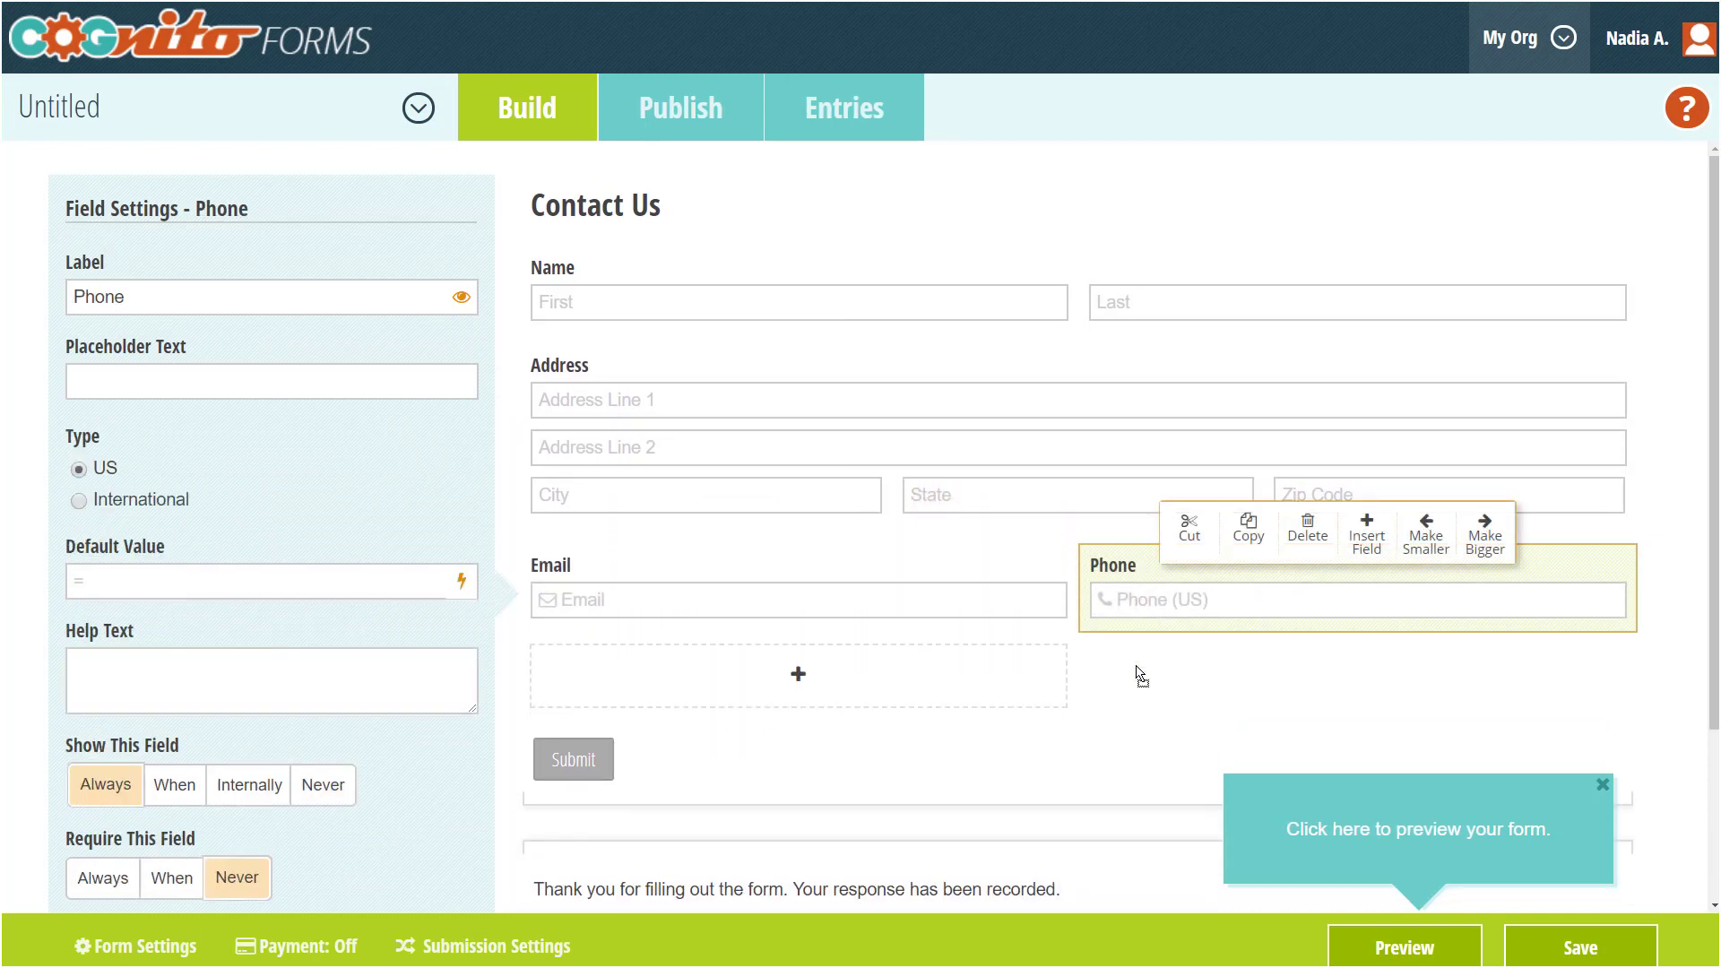
pyautogui.click(785, 679)
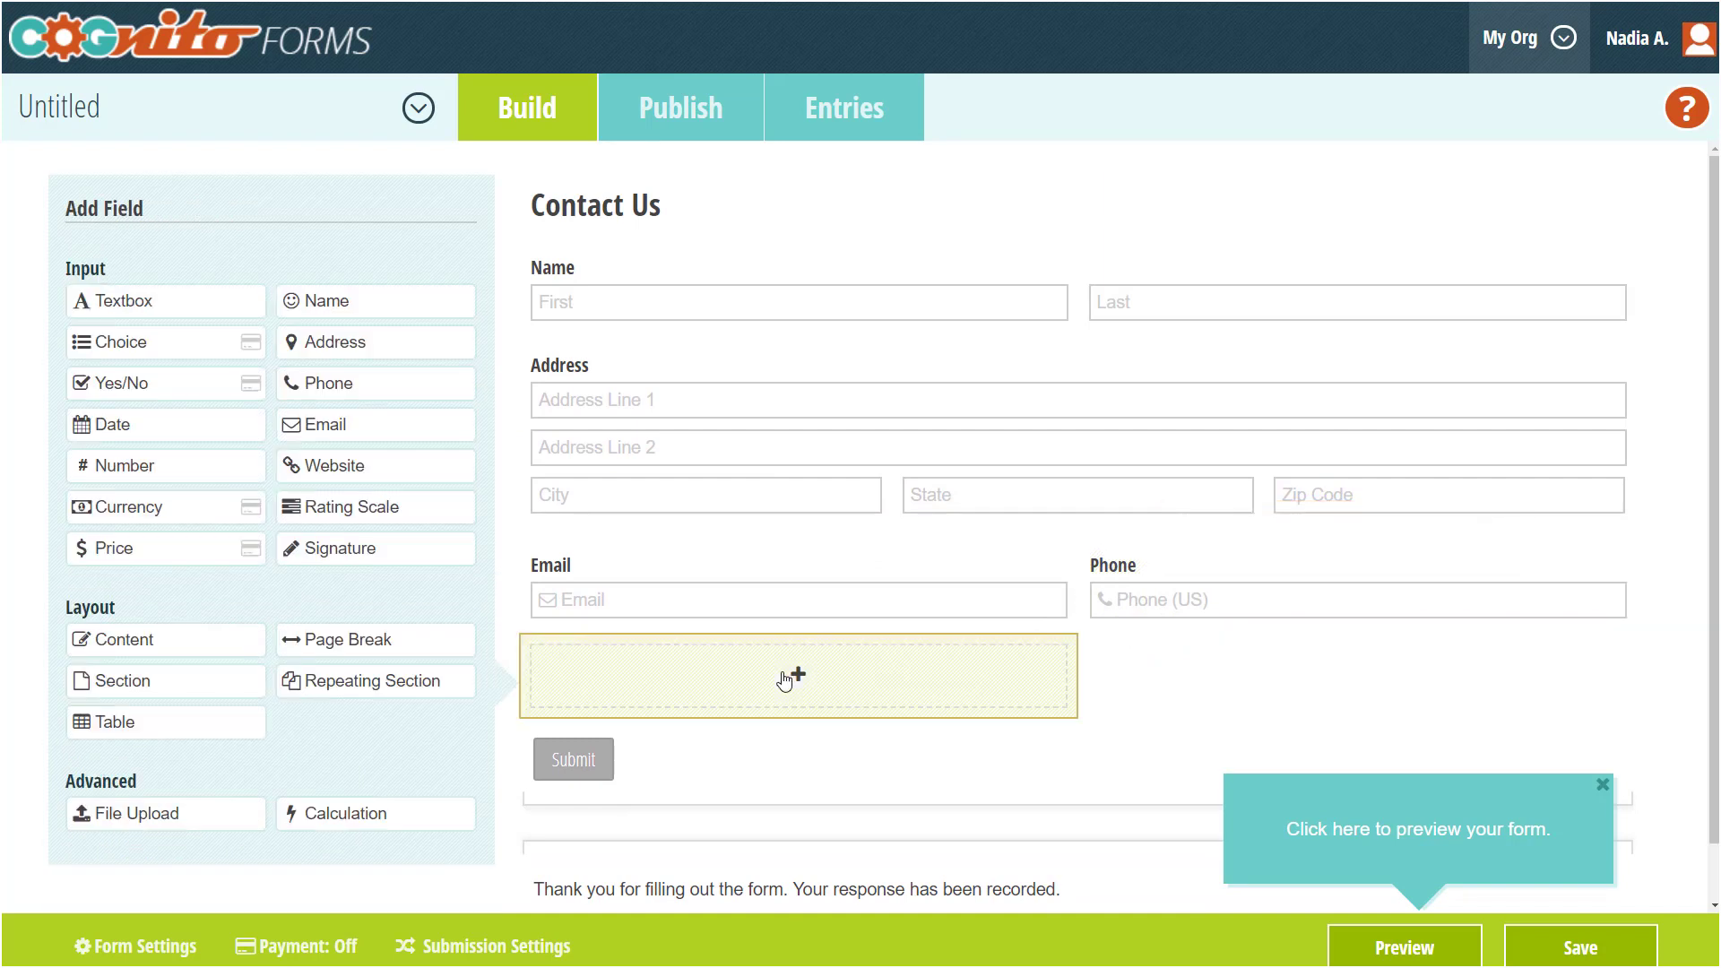
# Step: Add a textbox labelled 'Company' and paste a copy of it below
pyautogui.click(209, 309)
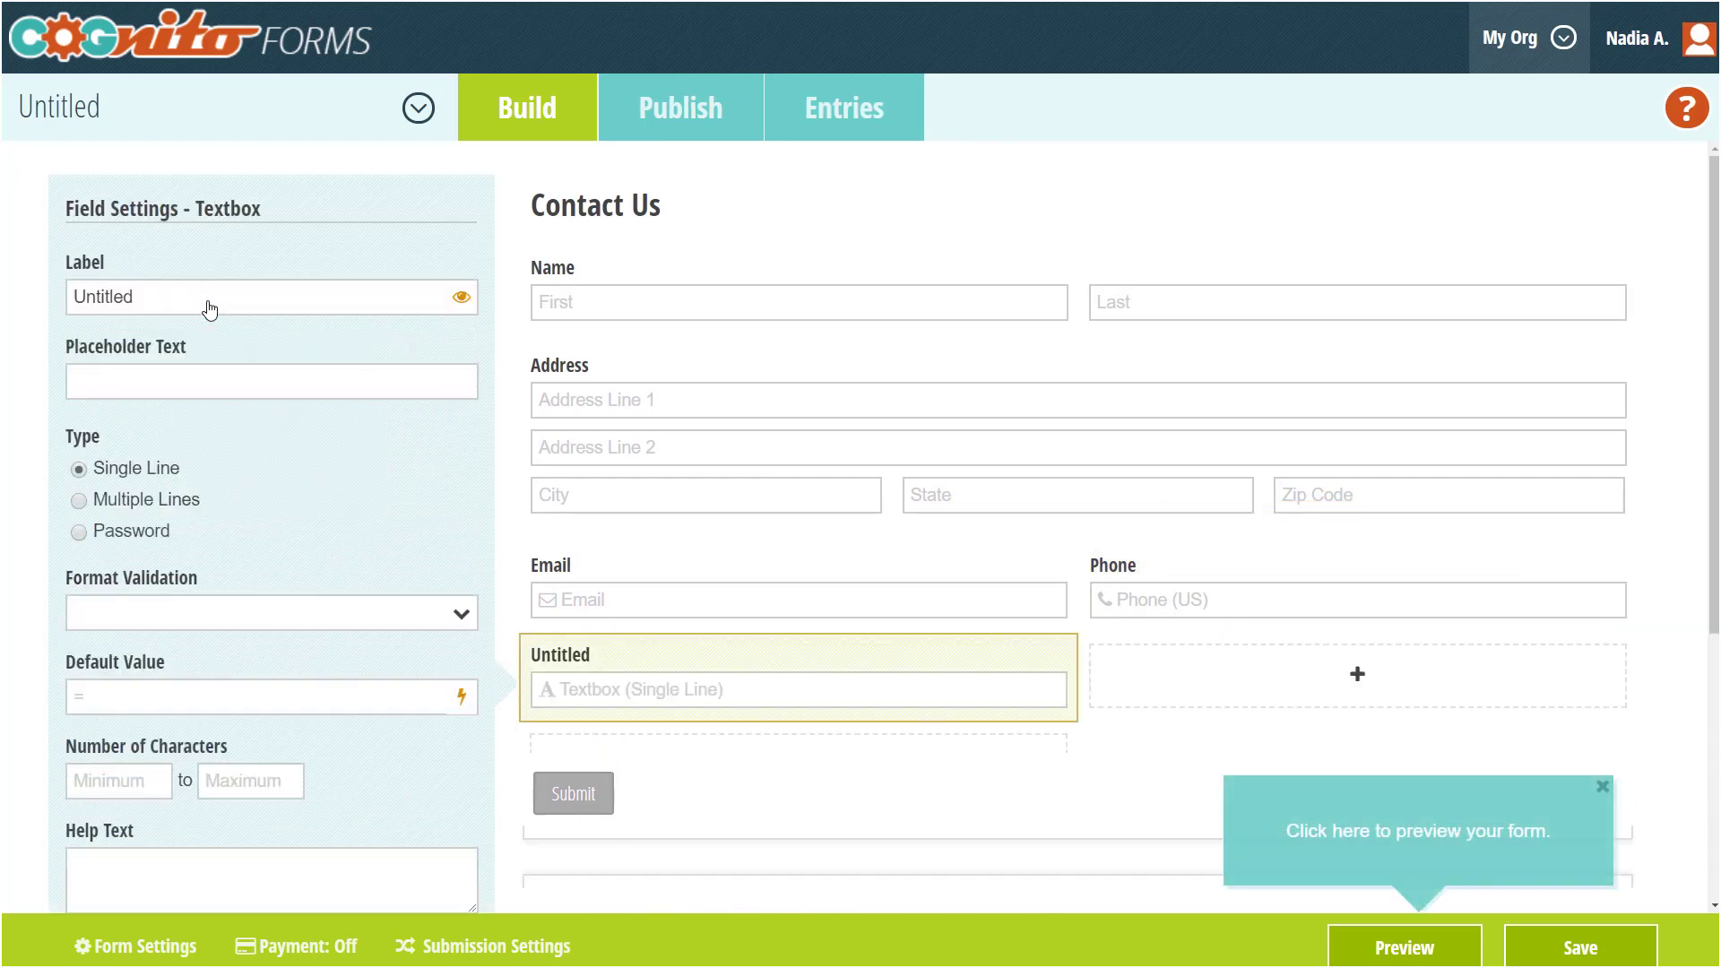
pyautogui.write('Company')
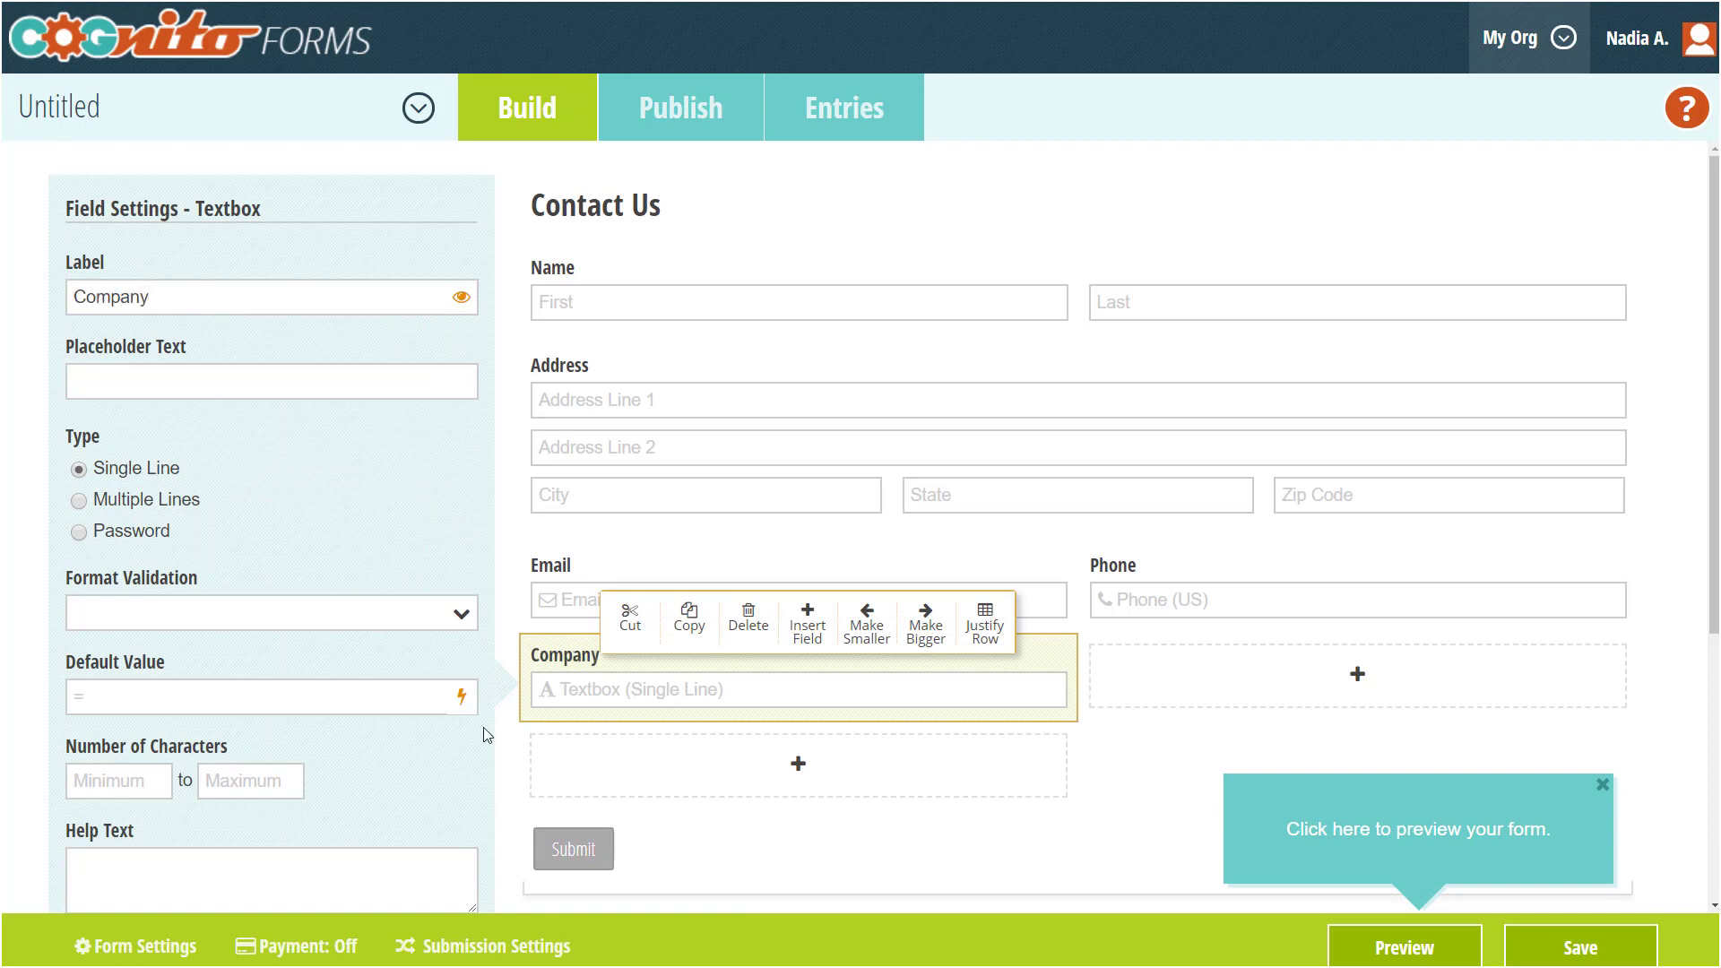
pyautogui.click(544, 771)
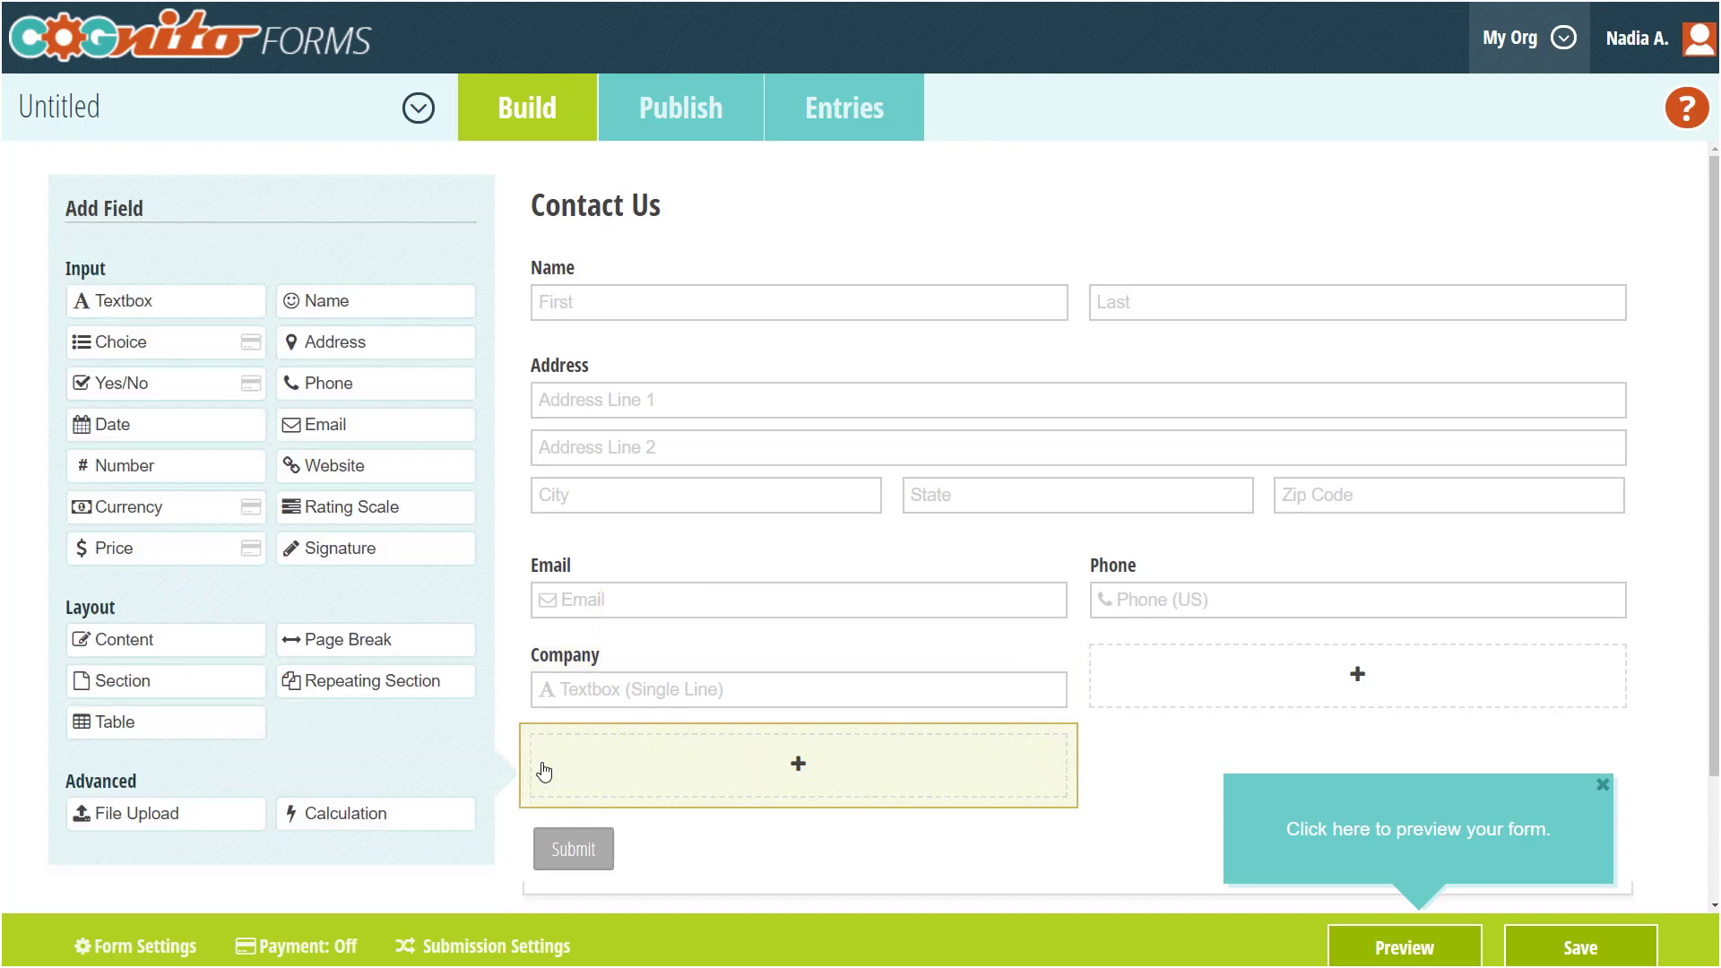
pyautogui.click(537, 693)
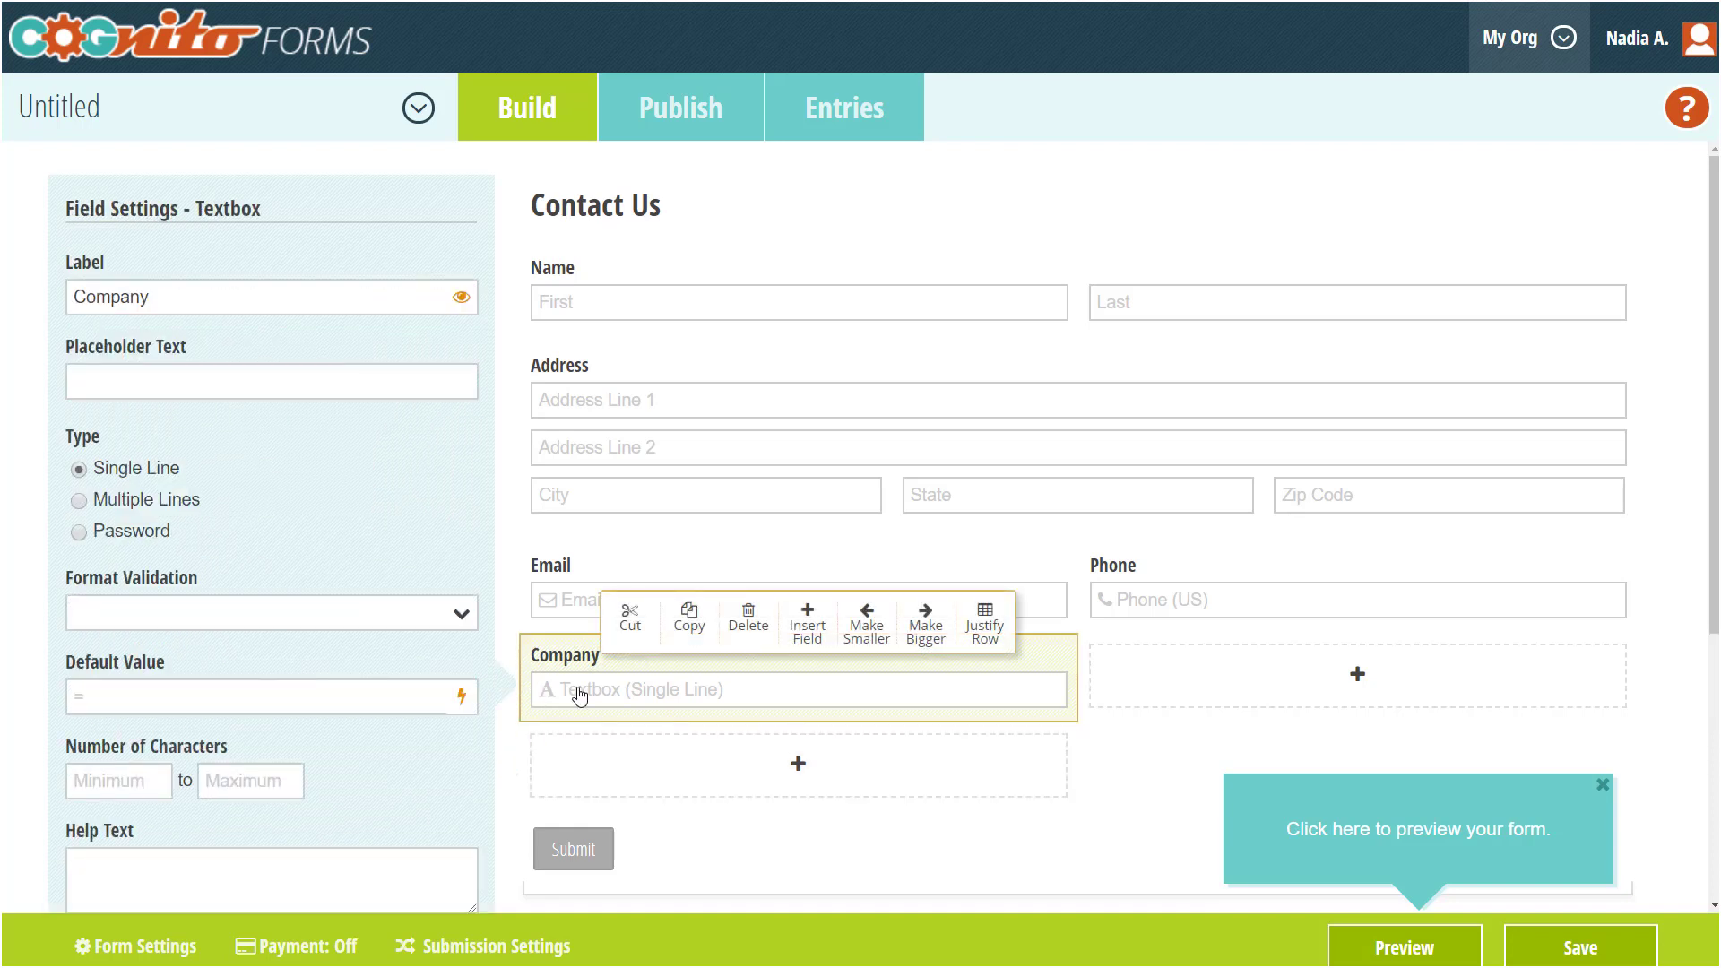
pyautogui.click(693, 644)
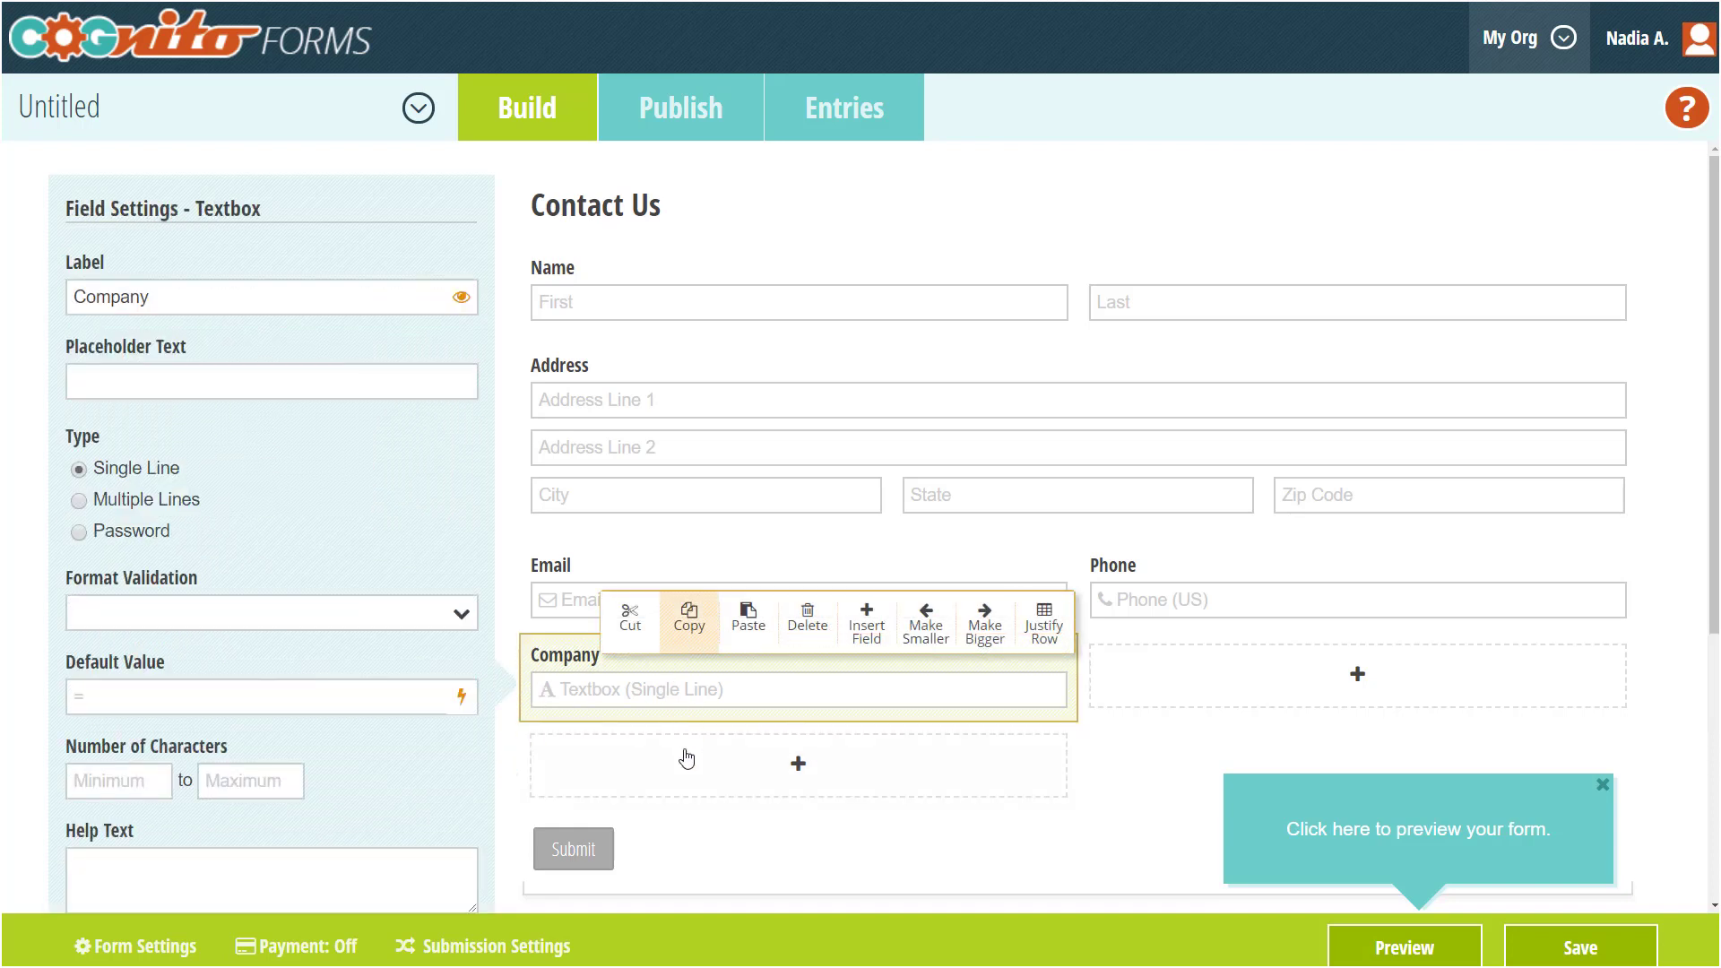
pyautogui.click(684, 756)
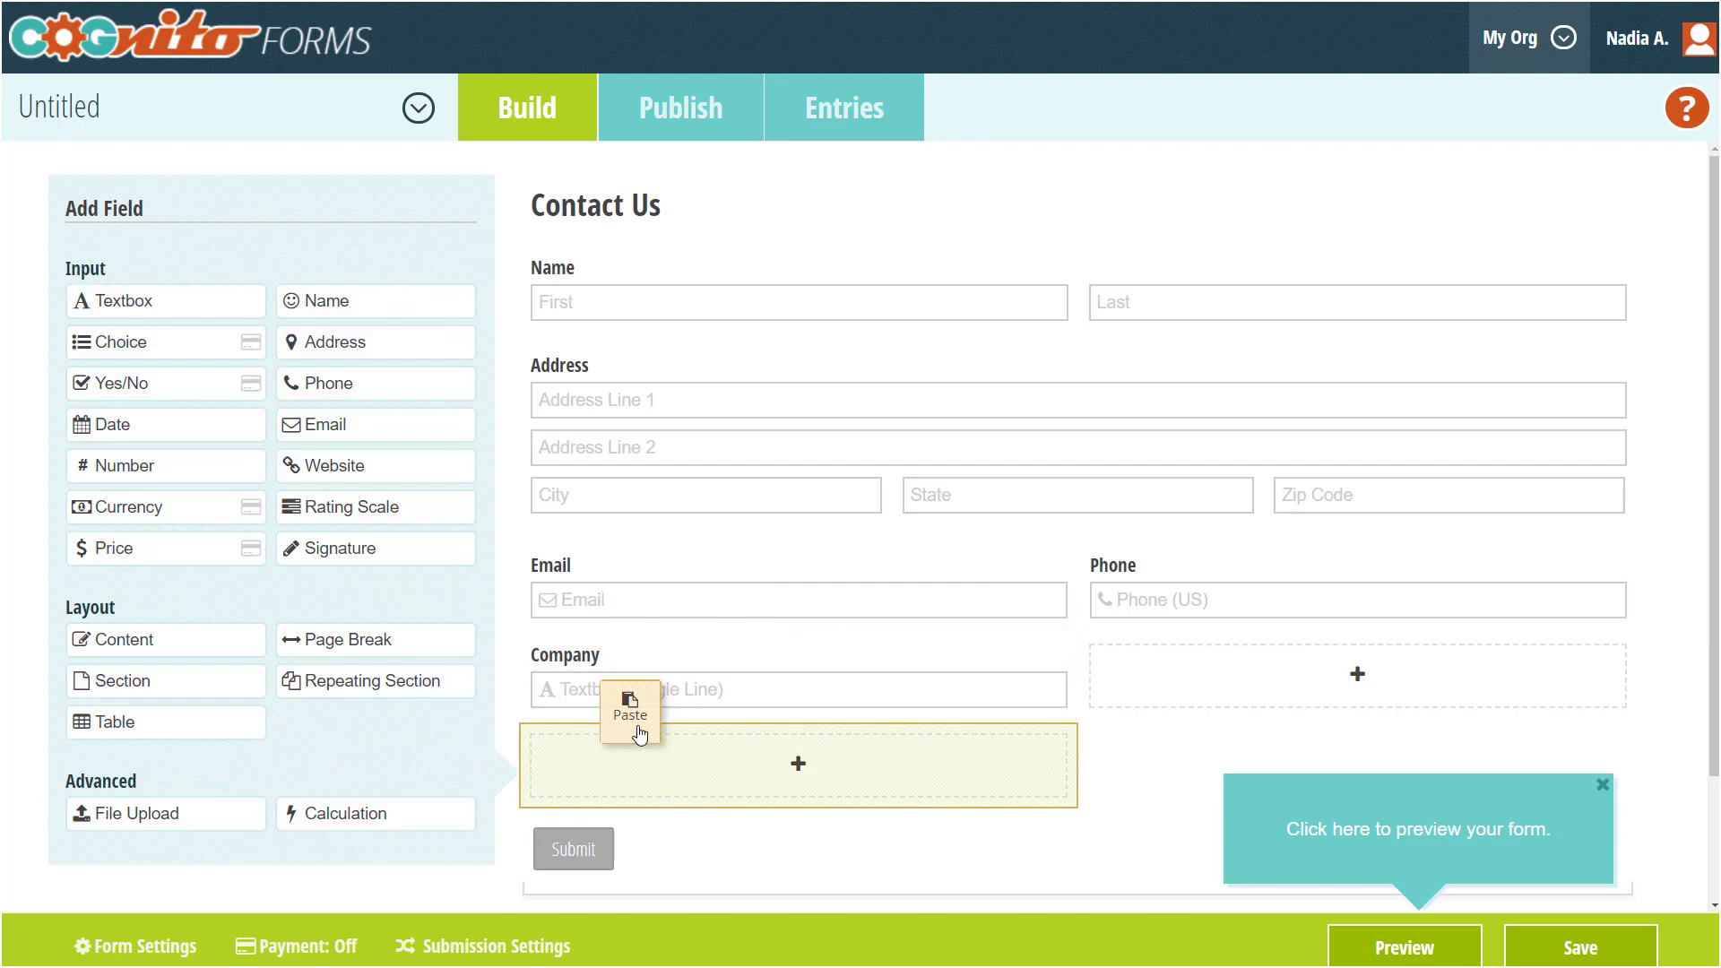
pyautogui.click(640, 736)
# Step: Relabel the copy 'Comments or questions', make it Multiple Lines, and widen it to full row
pyautogui.moveTo(173, 308); pyautogui.dragTo(68, 315)
pyautogui.write('Co')
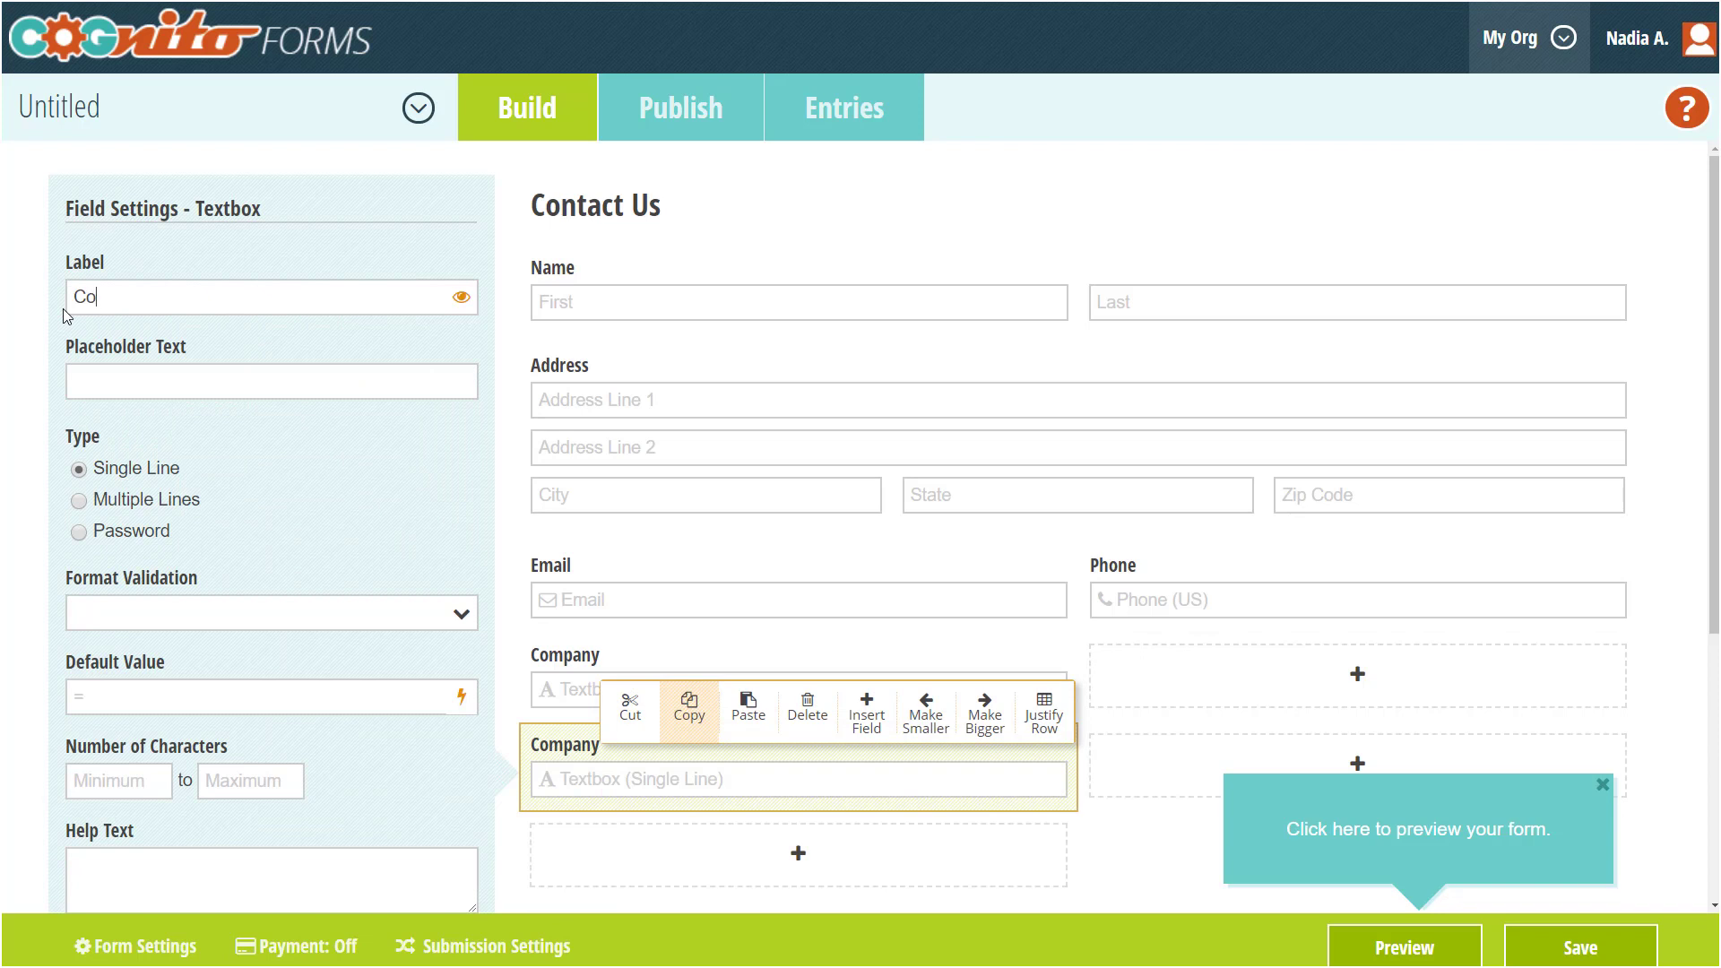
pyautogui.write('mments or questions')
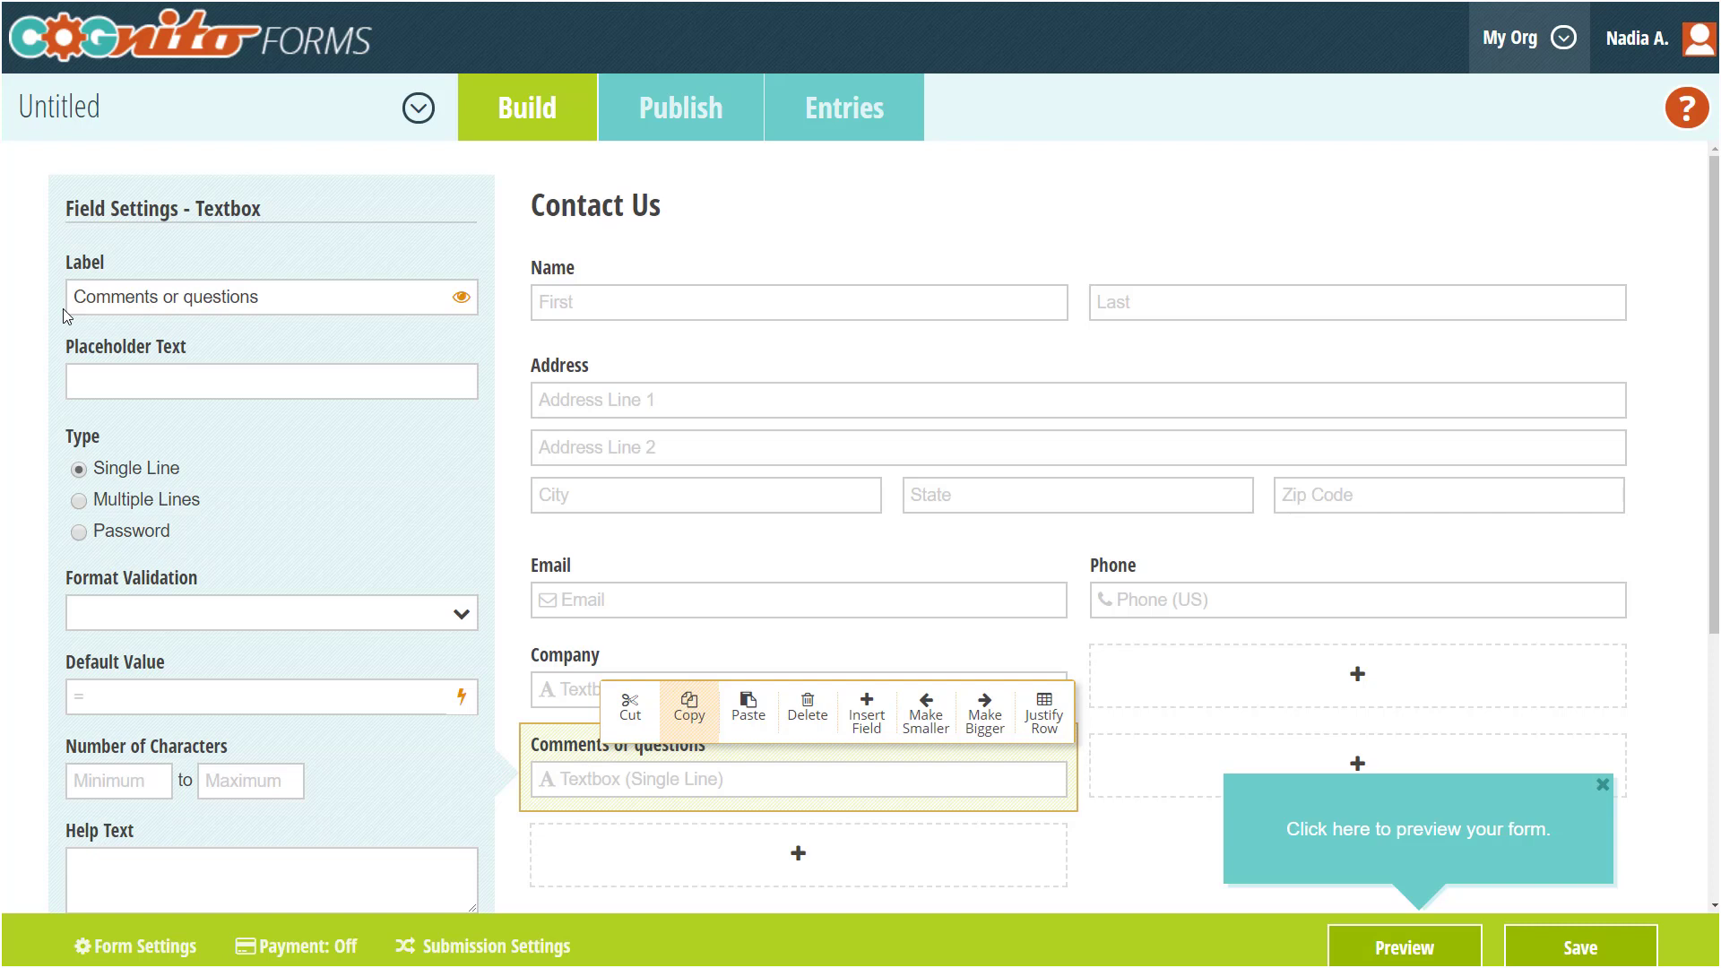
pyautogui.click(87, 501)
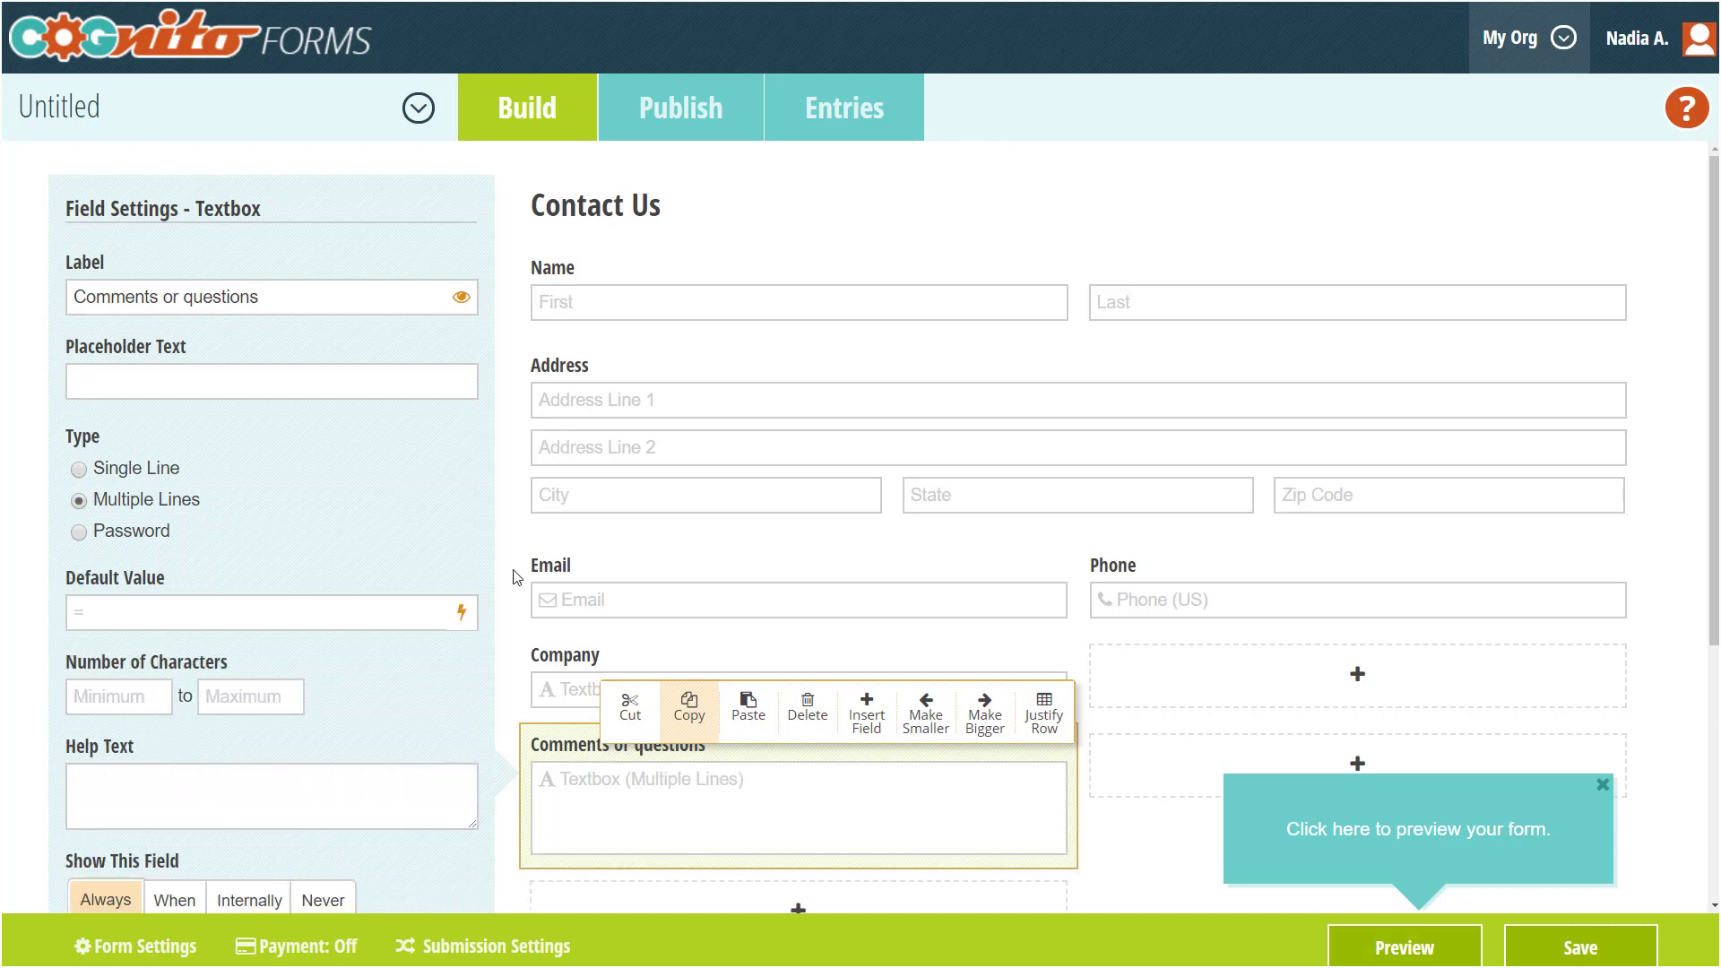
pyautogui.moveTo(1076, 796); pyautogui.dragTo(1645, 773)
pyautogui.scroll(-1, 1670, 636)
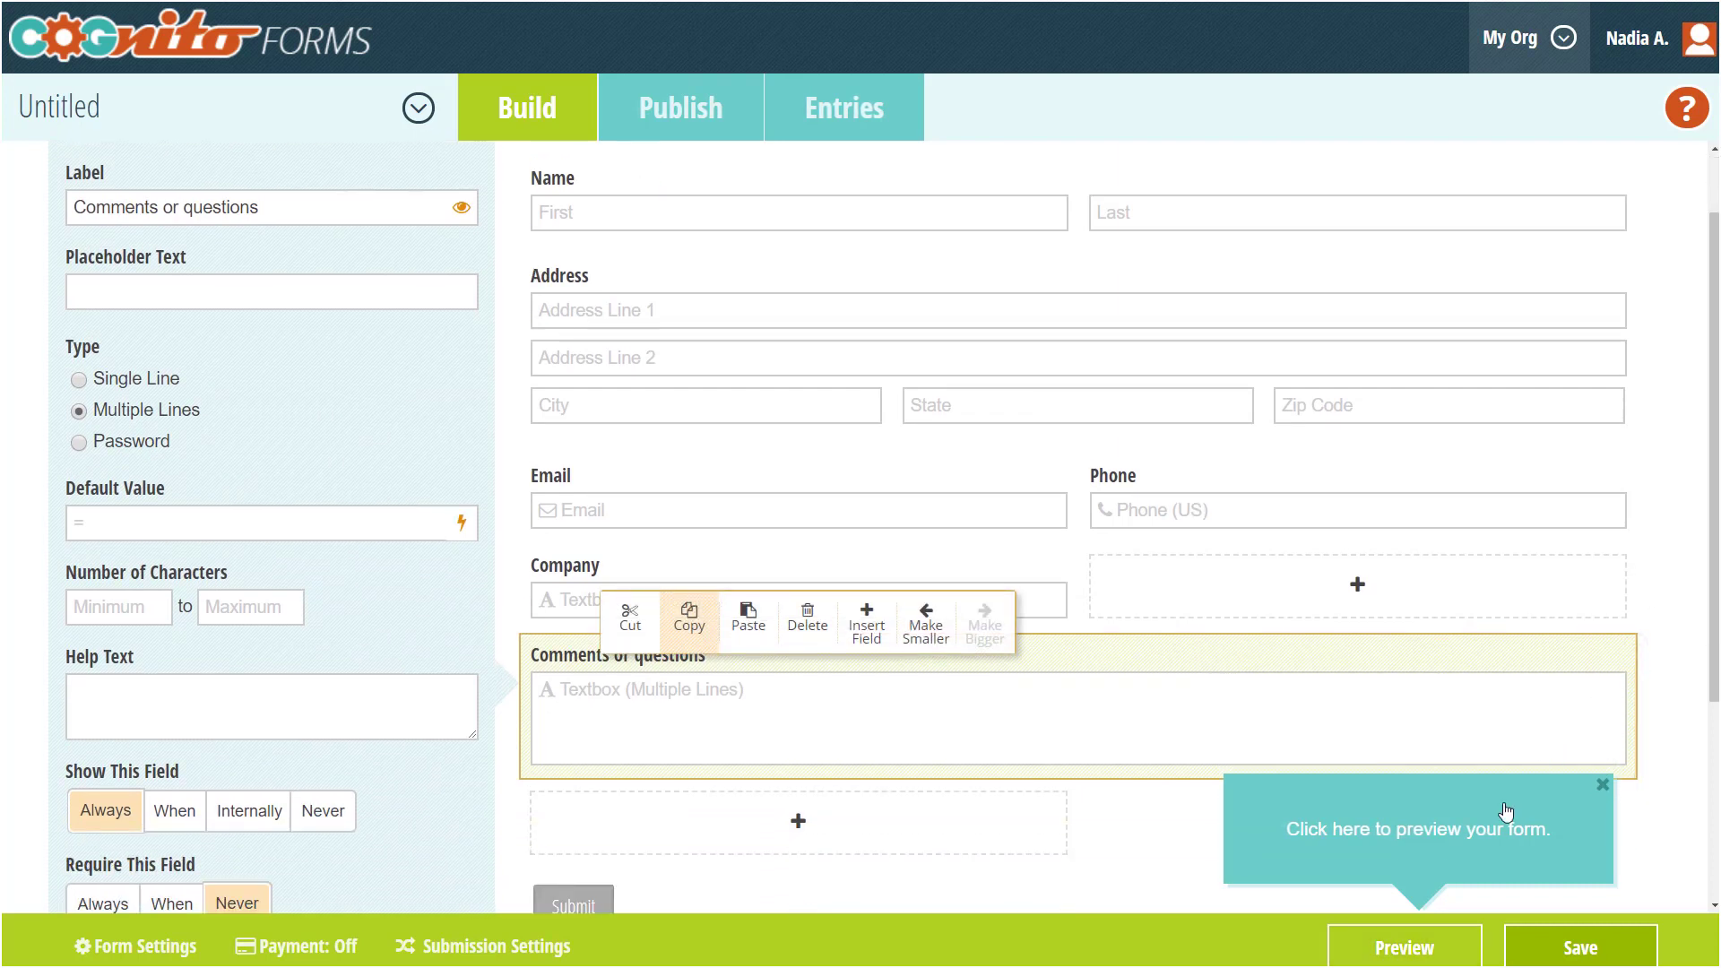
pyautogui.click(1383, 950)
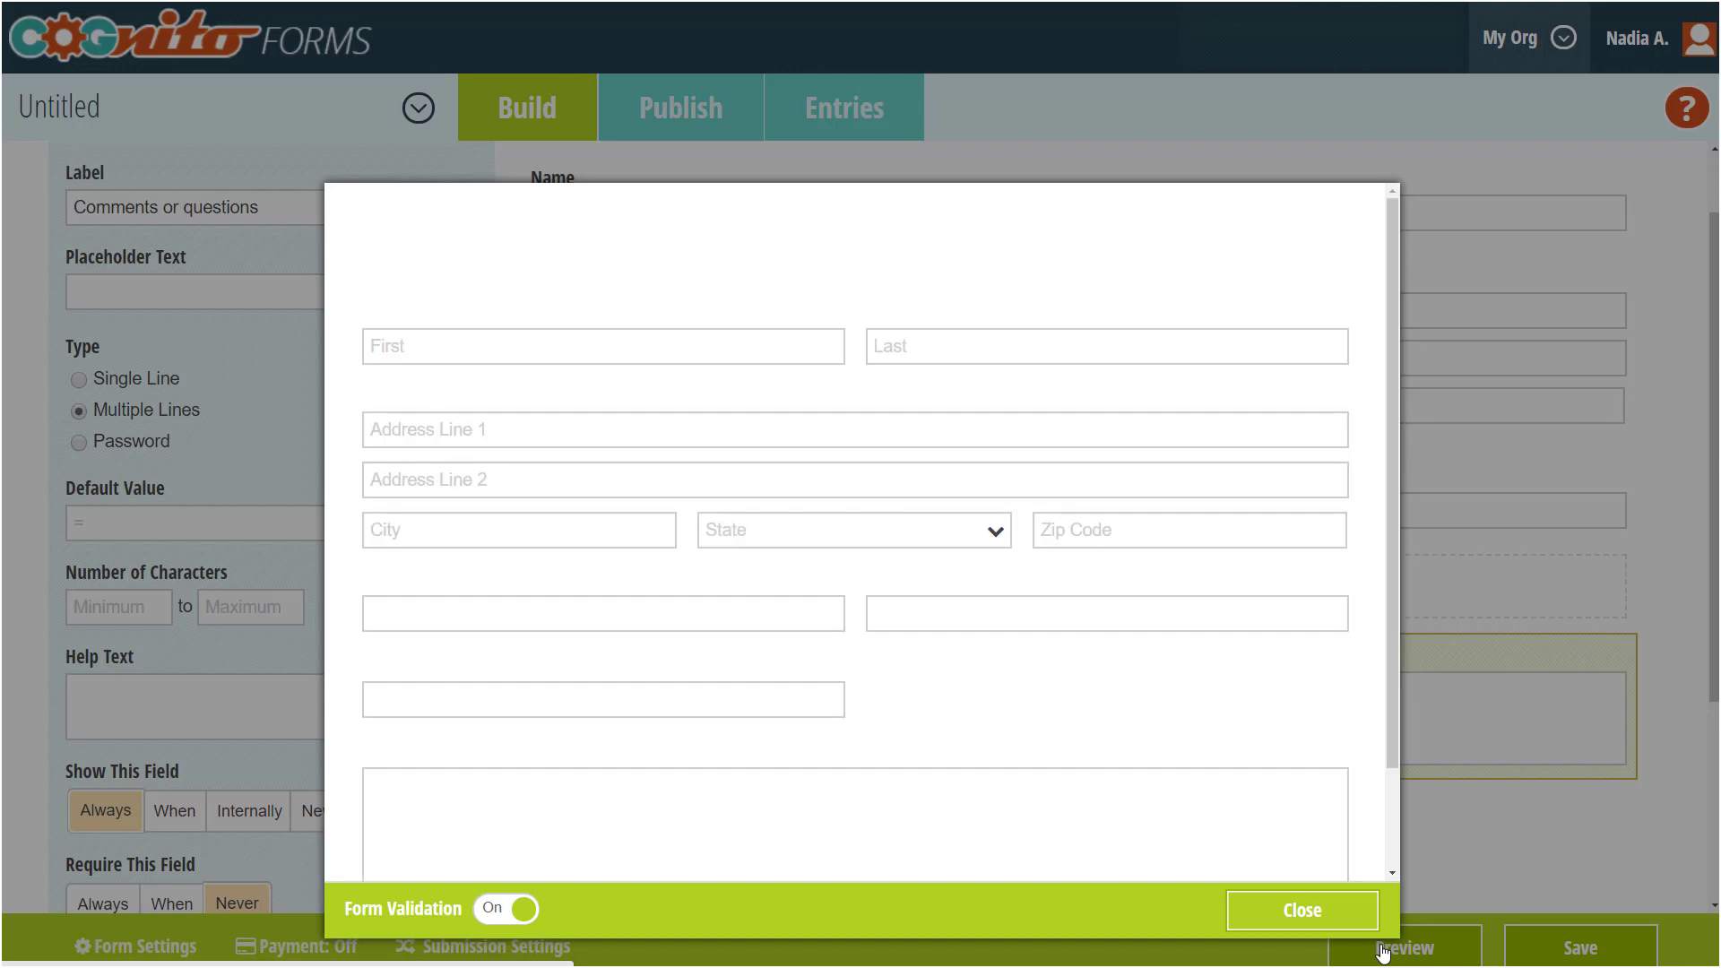
pyautogui.scroll(-1, 1238, 719)
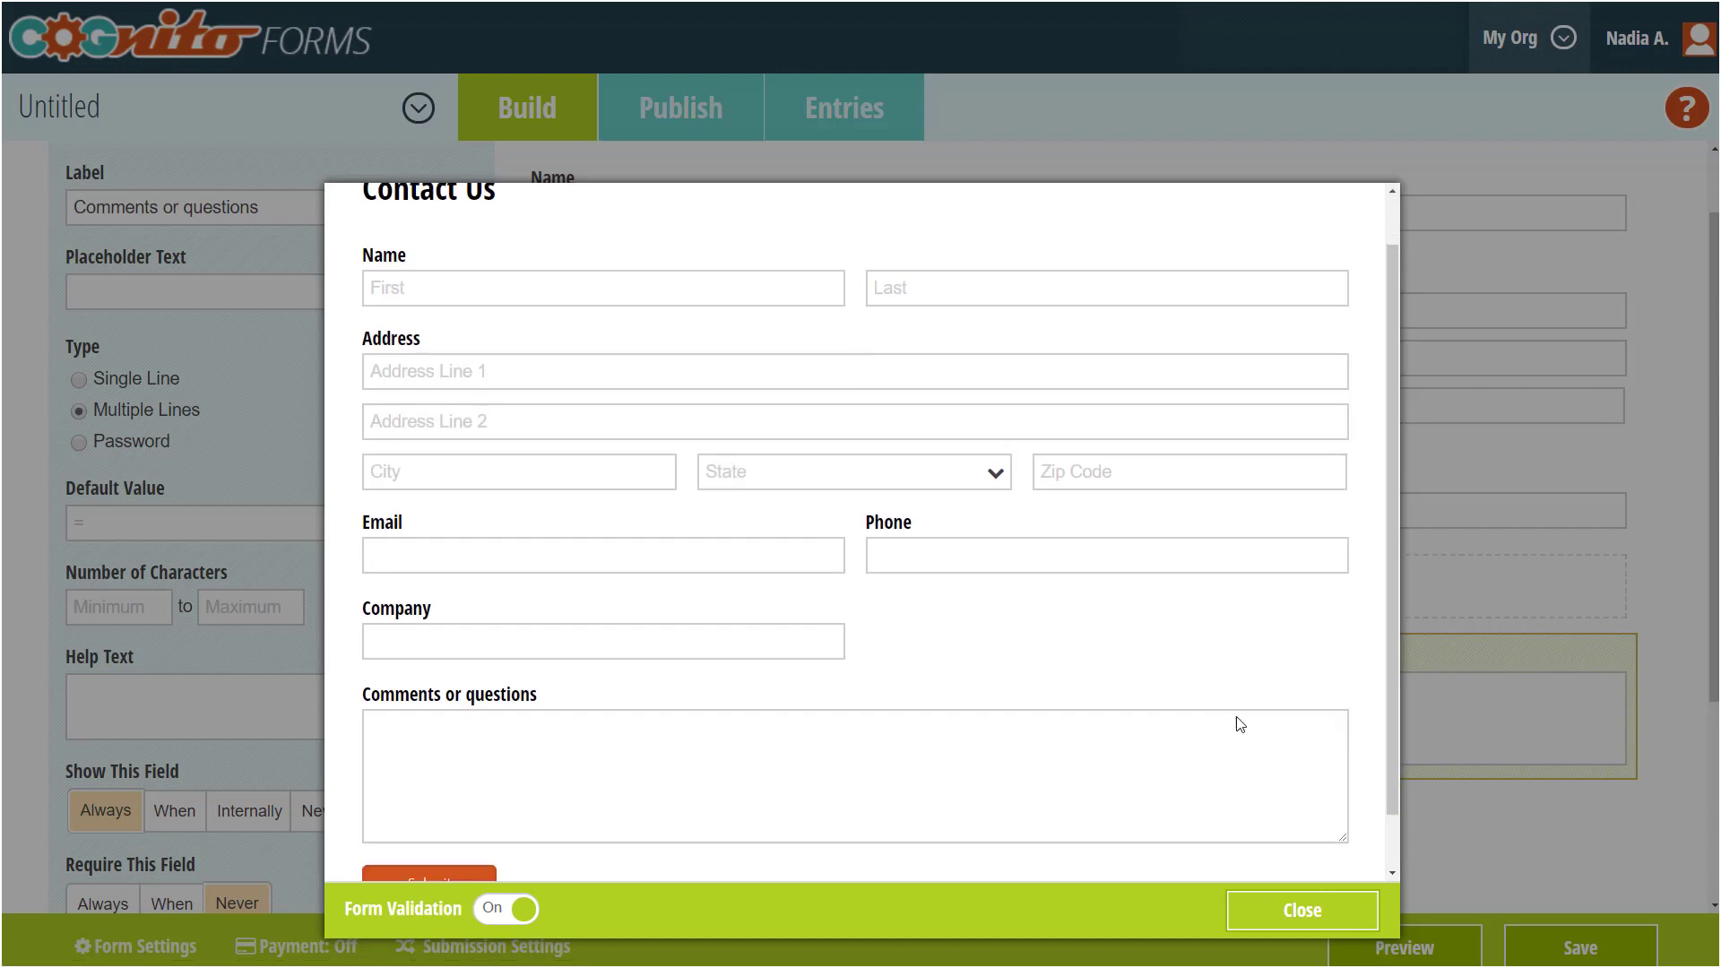
pyautogui.scroll(1, 1238, 717)
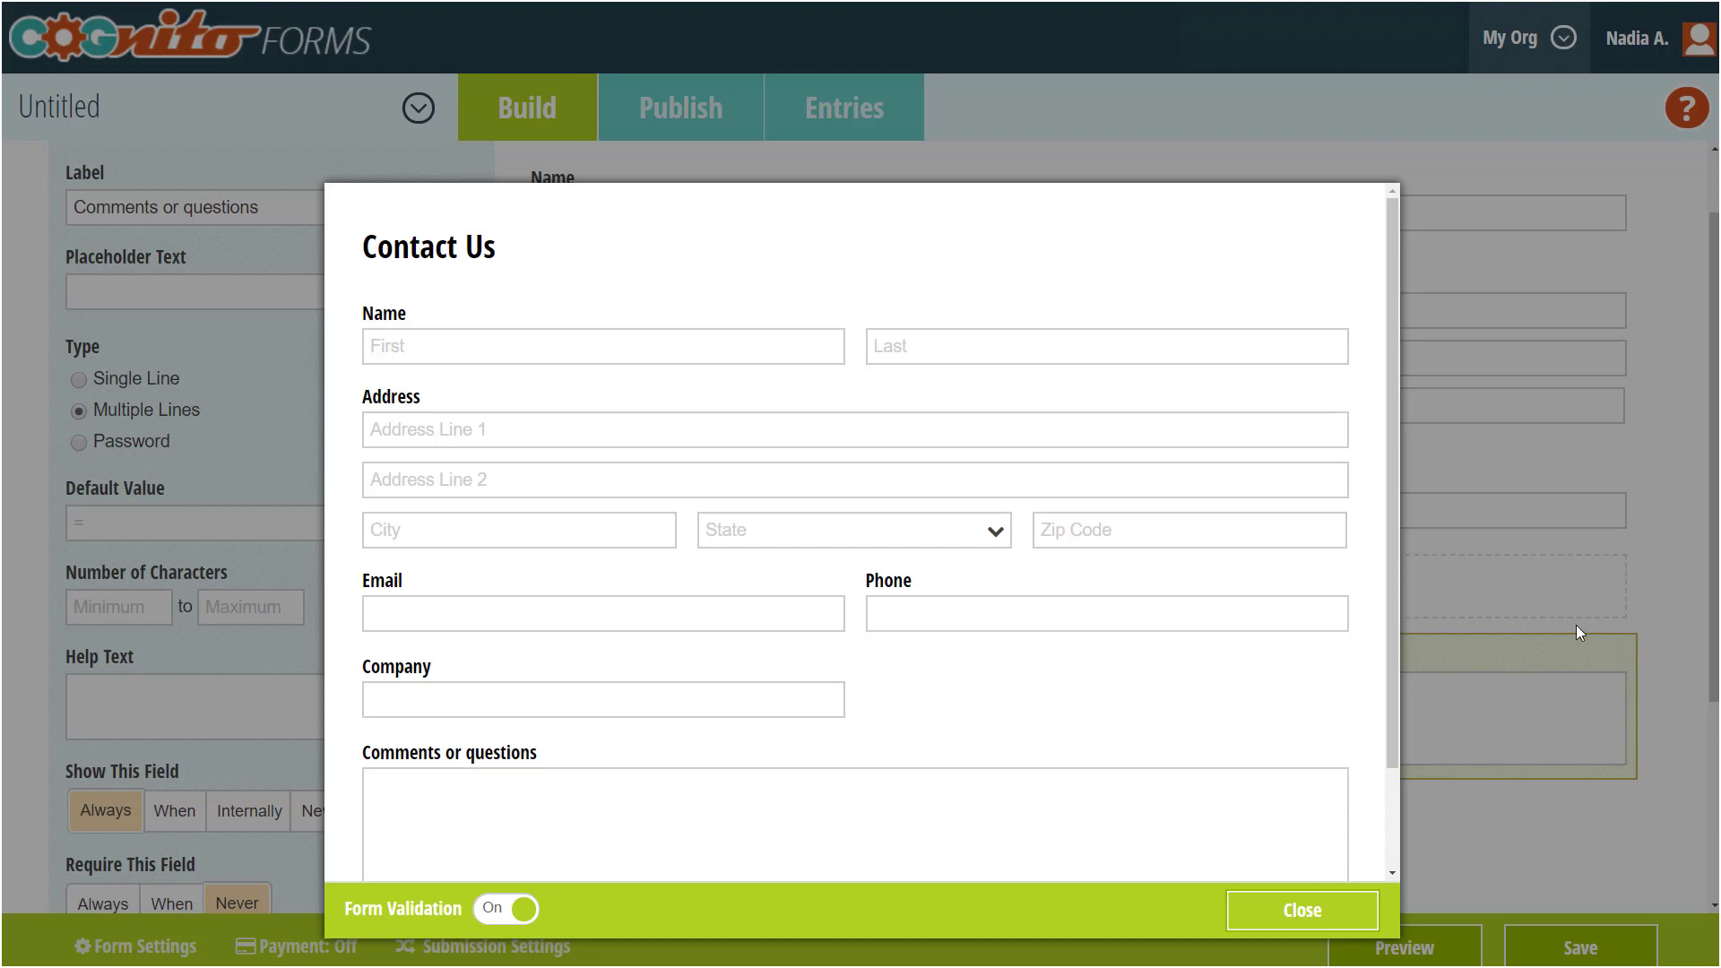
pyautogui.click(1645, 604)
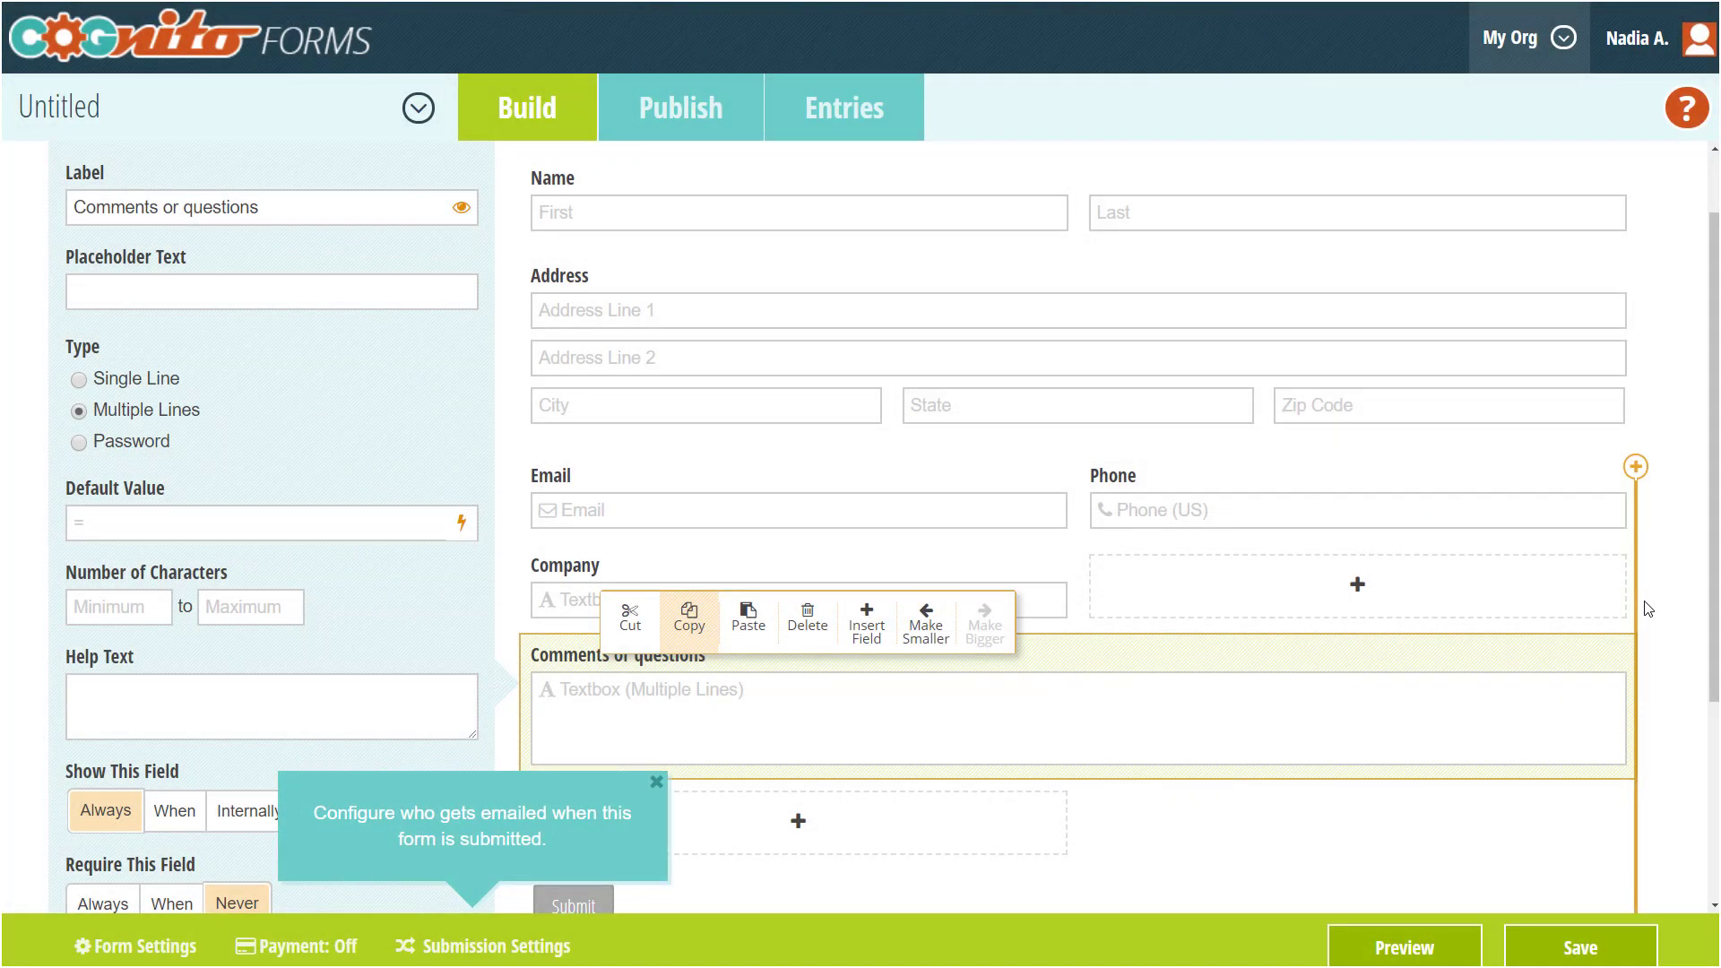
# Step: End the confirmation message with '! :)' in Submission Settings and review Notification Emails
pyautogui.click(498, 948)
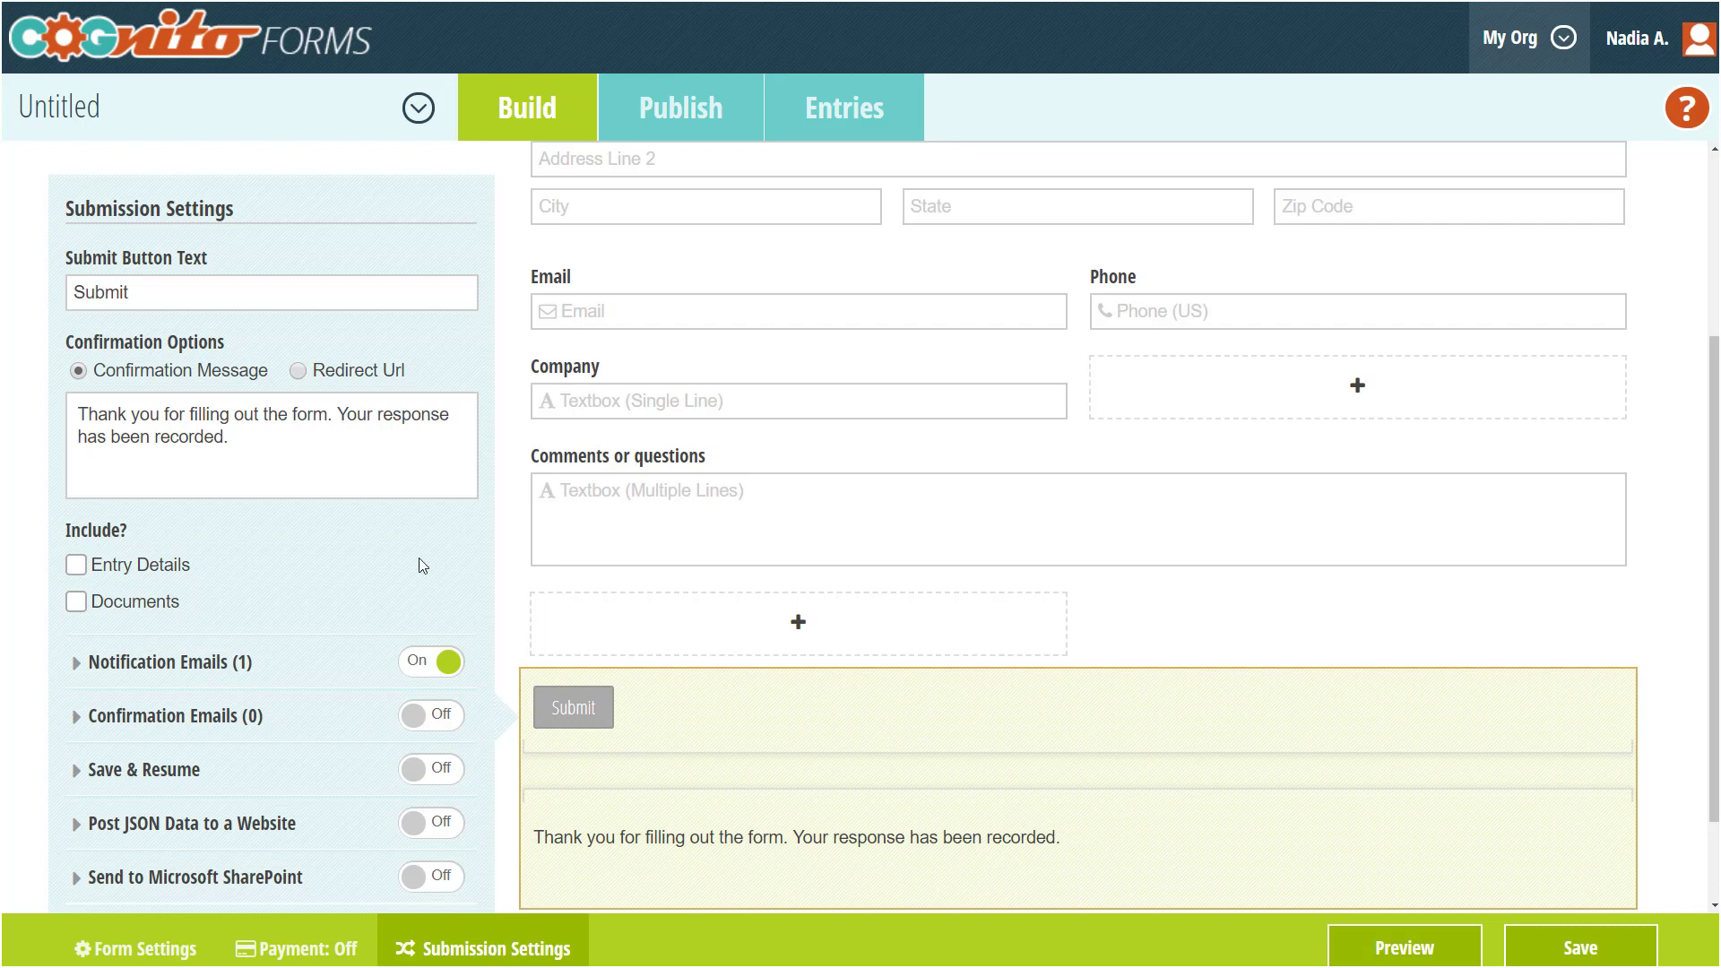
pyautogui.click(389, 460)
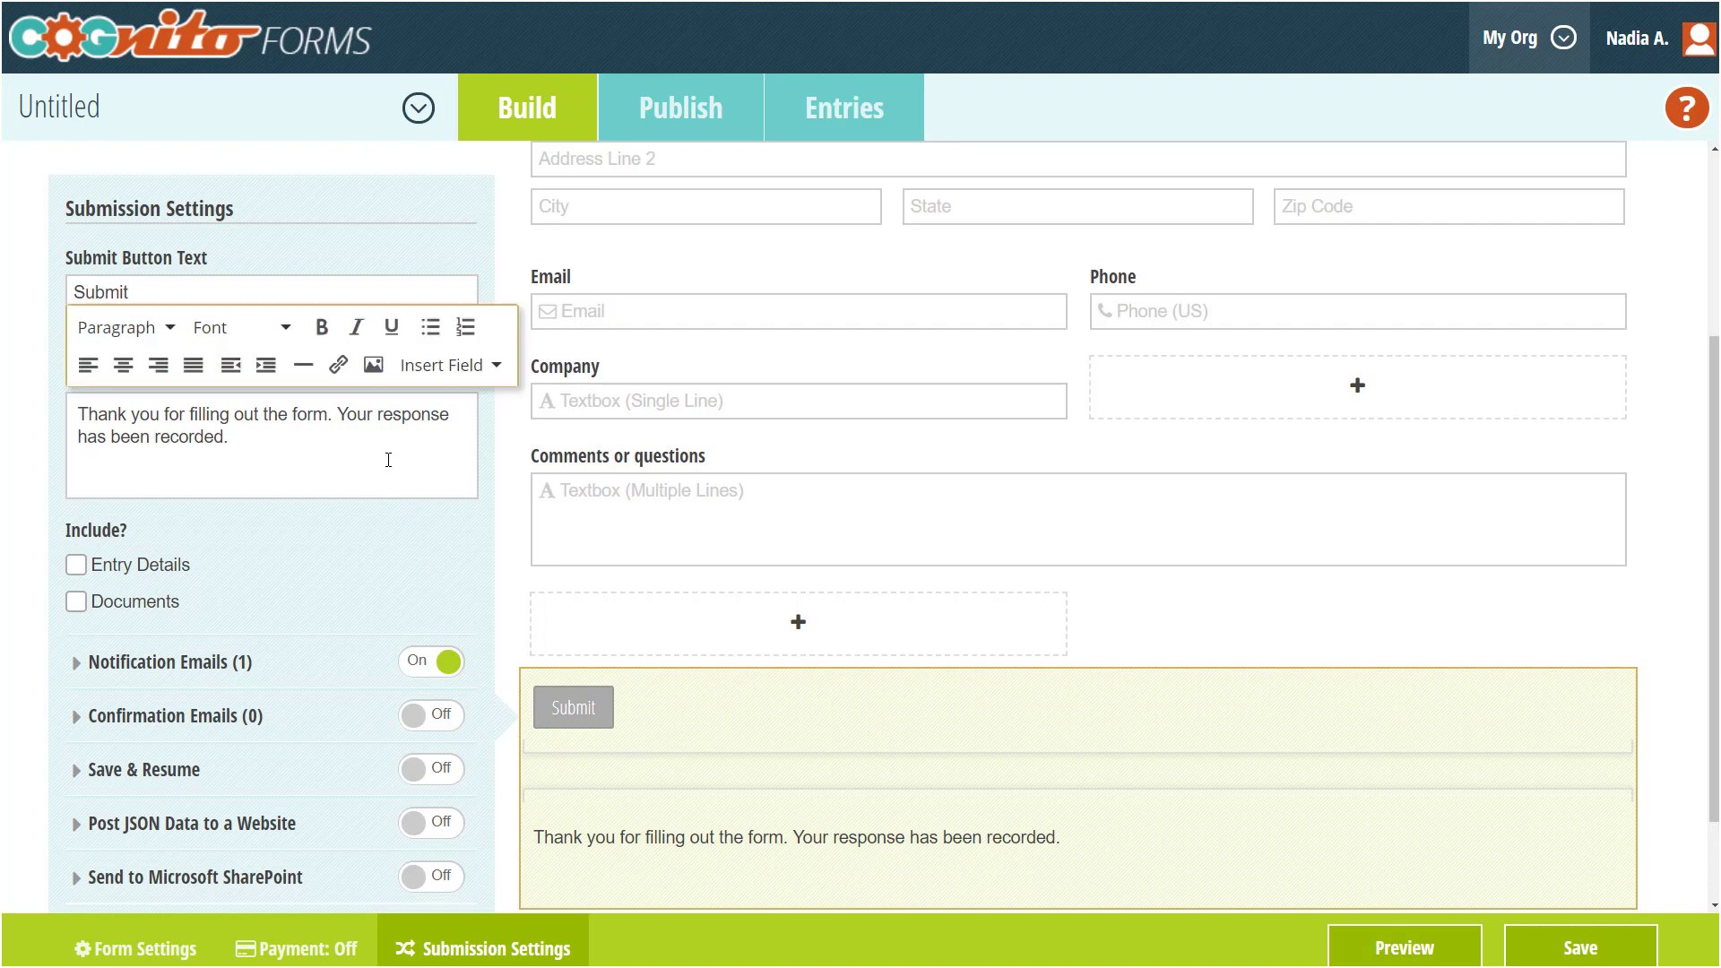
pyautogui.keyDown('shift'); pyautogui.click(327, 419); pyautogui.keyUp('shift')
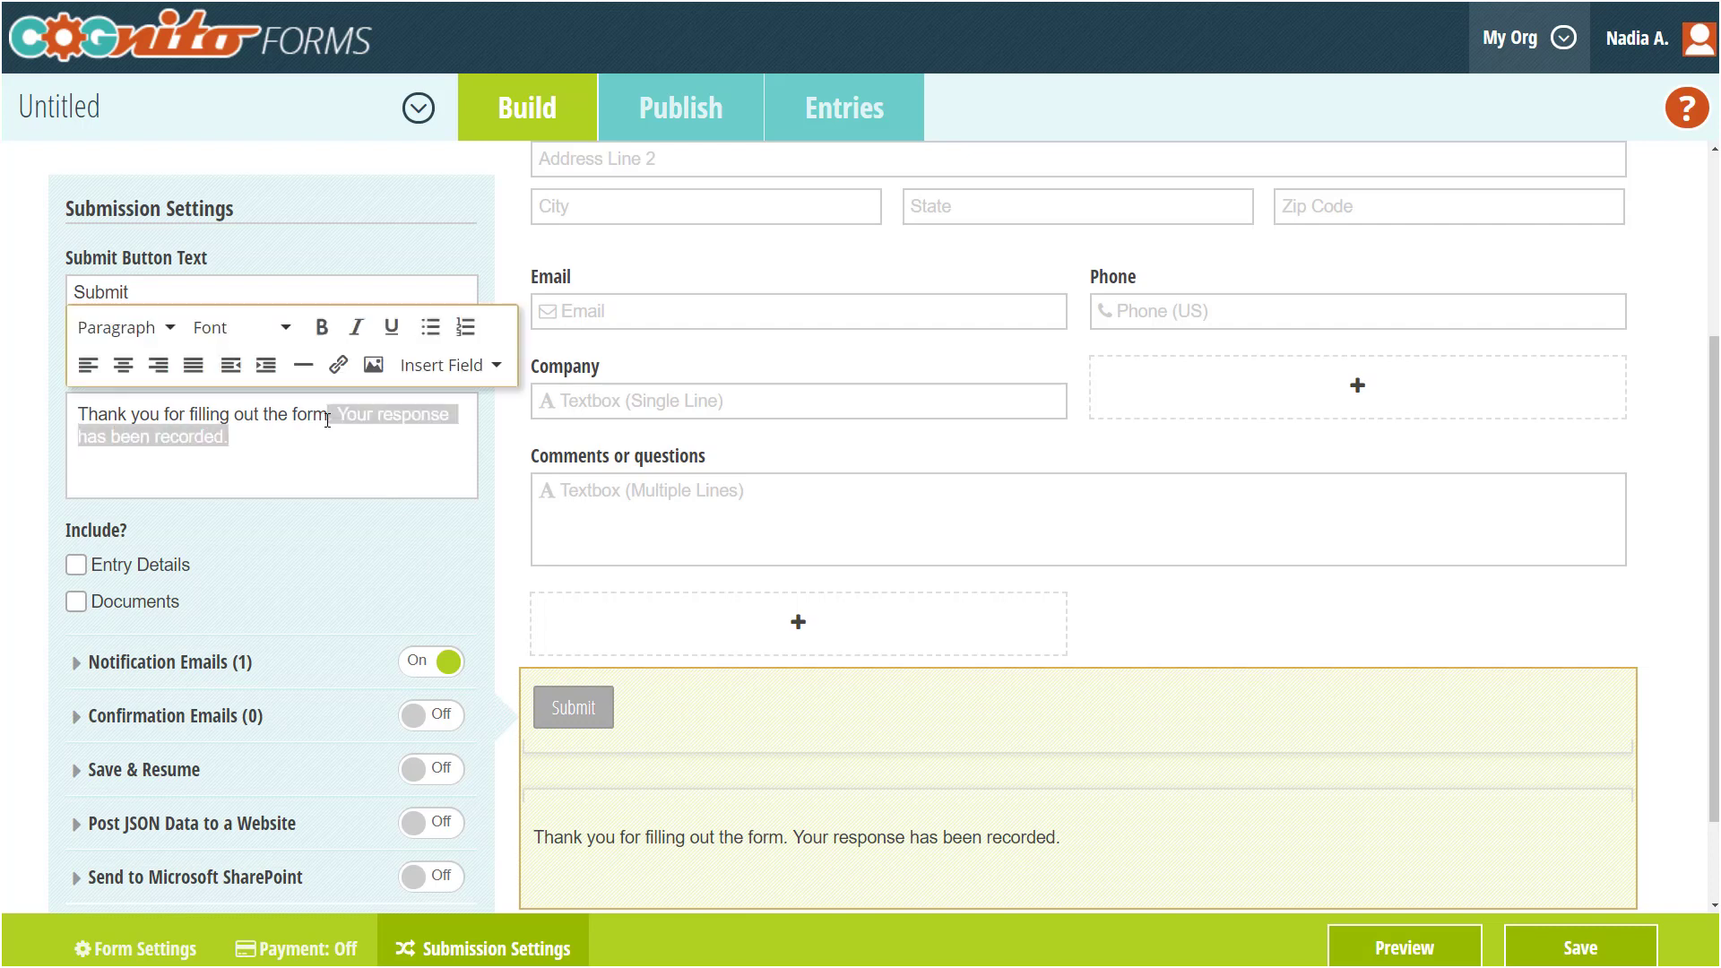
pyautogui.write('! :)')
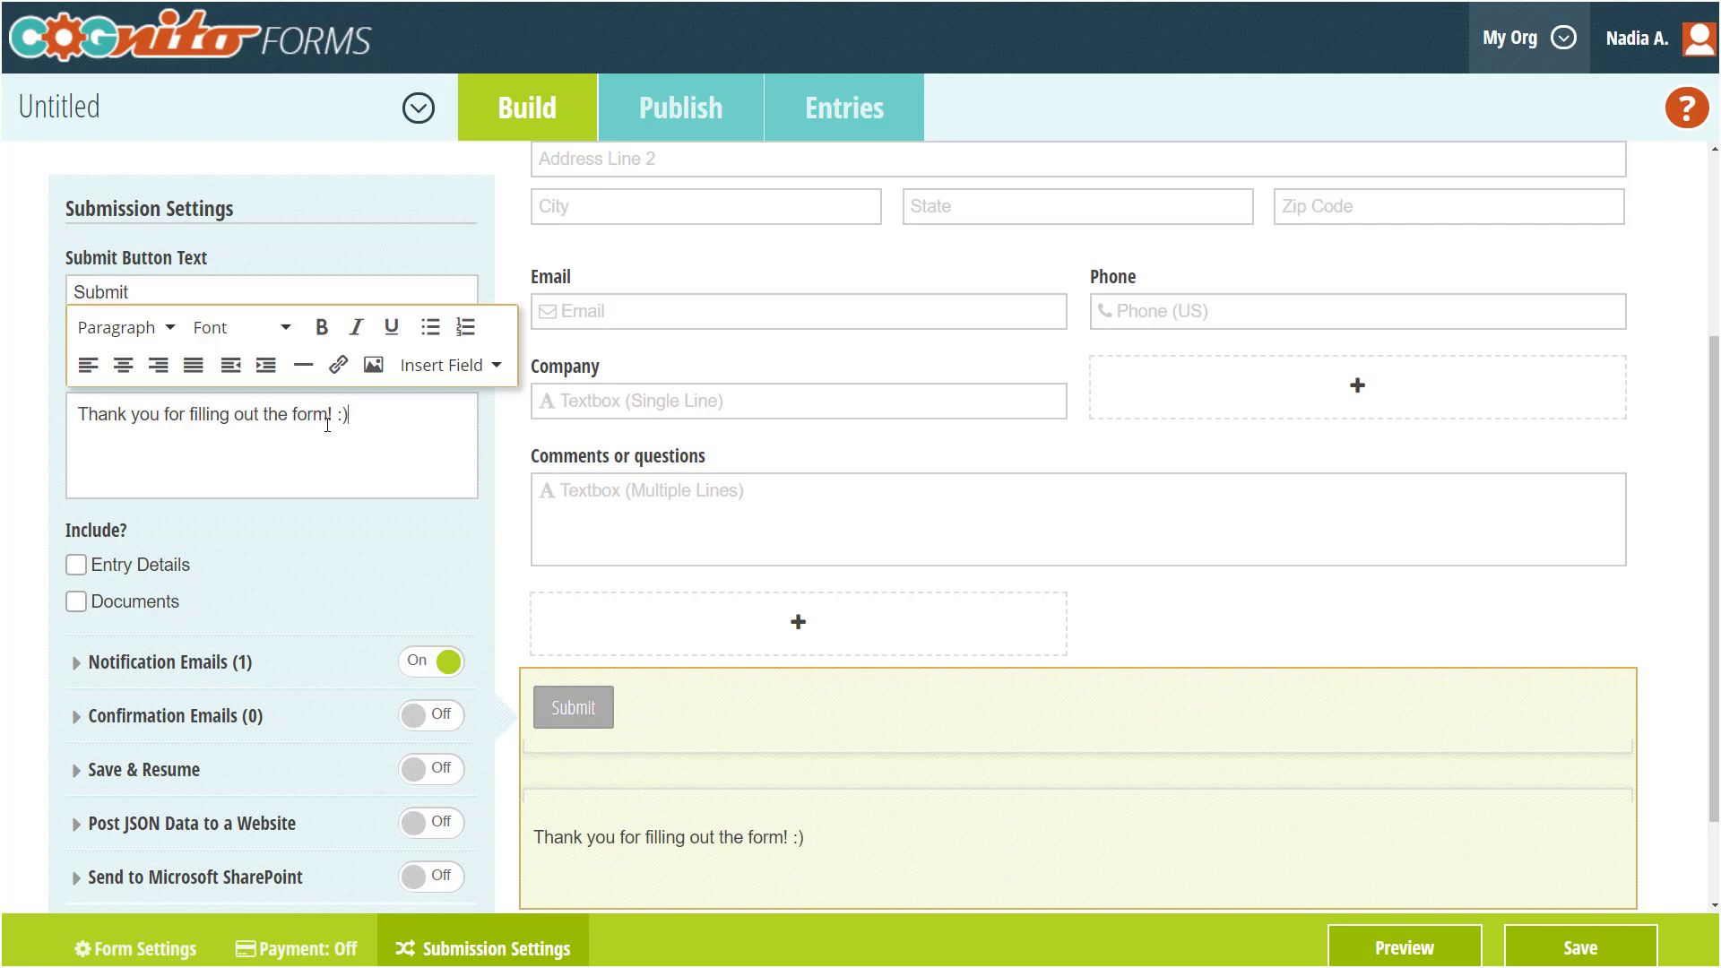
pyautogui.click(354, 664)
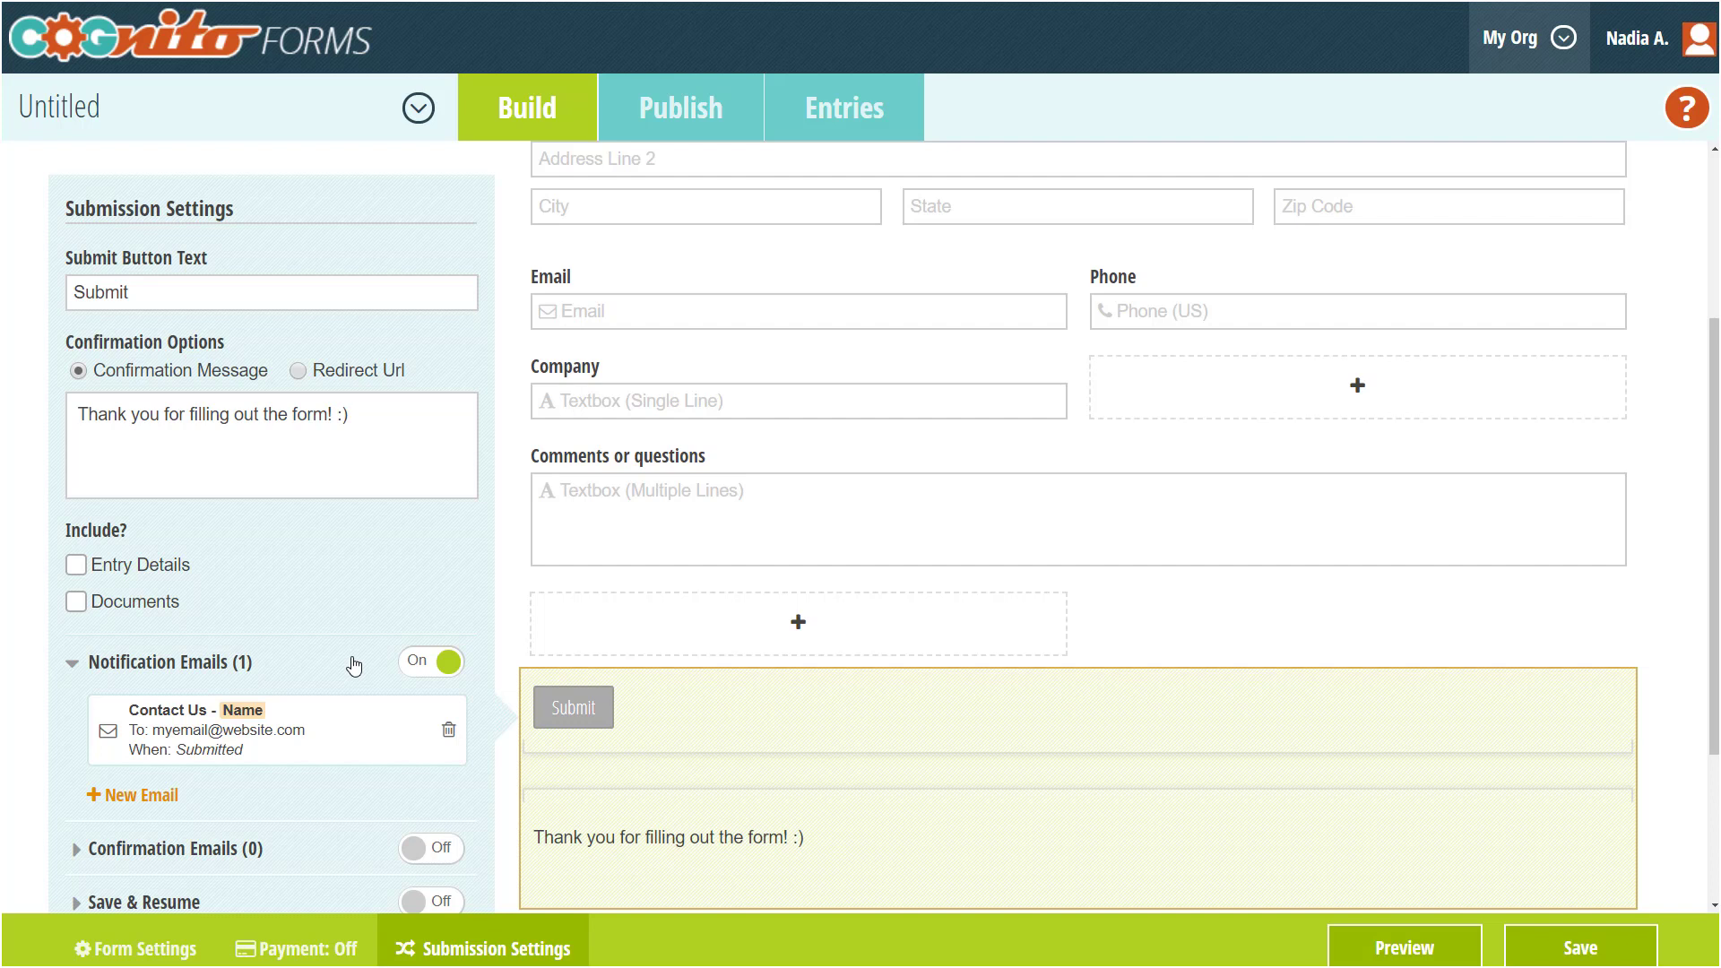
pyautogui.scroll(3, 557, 617)
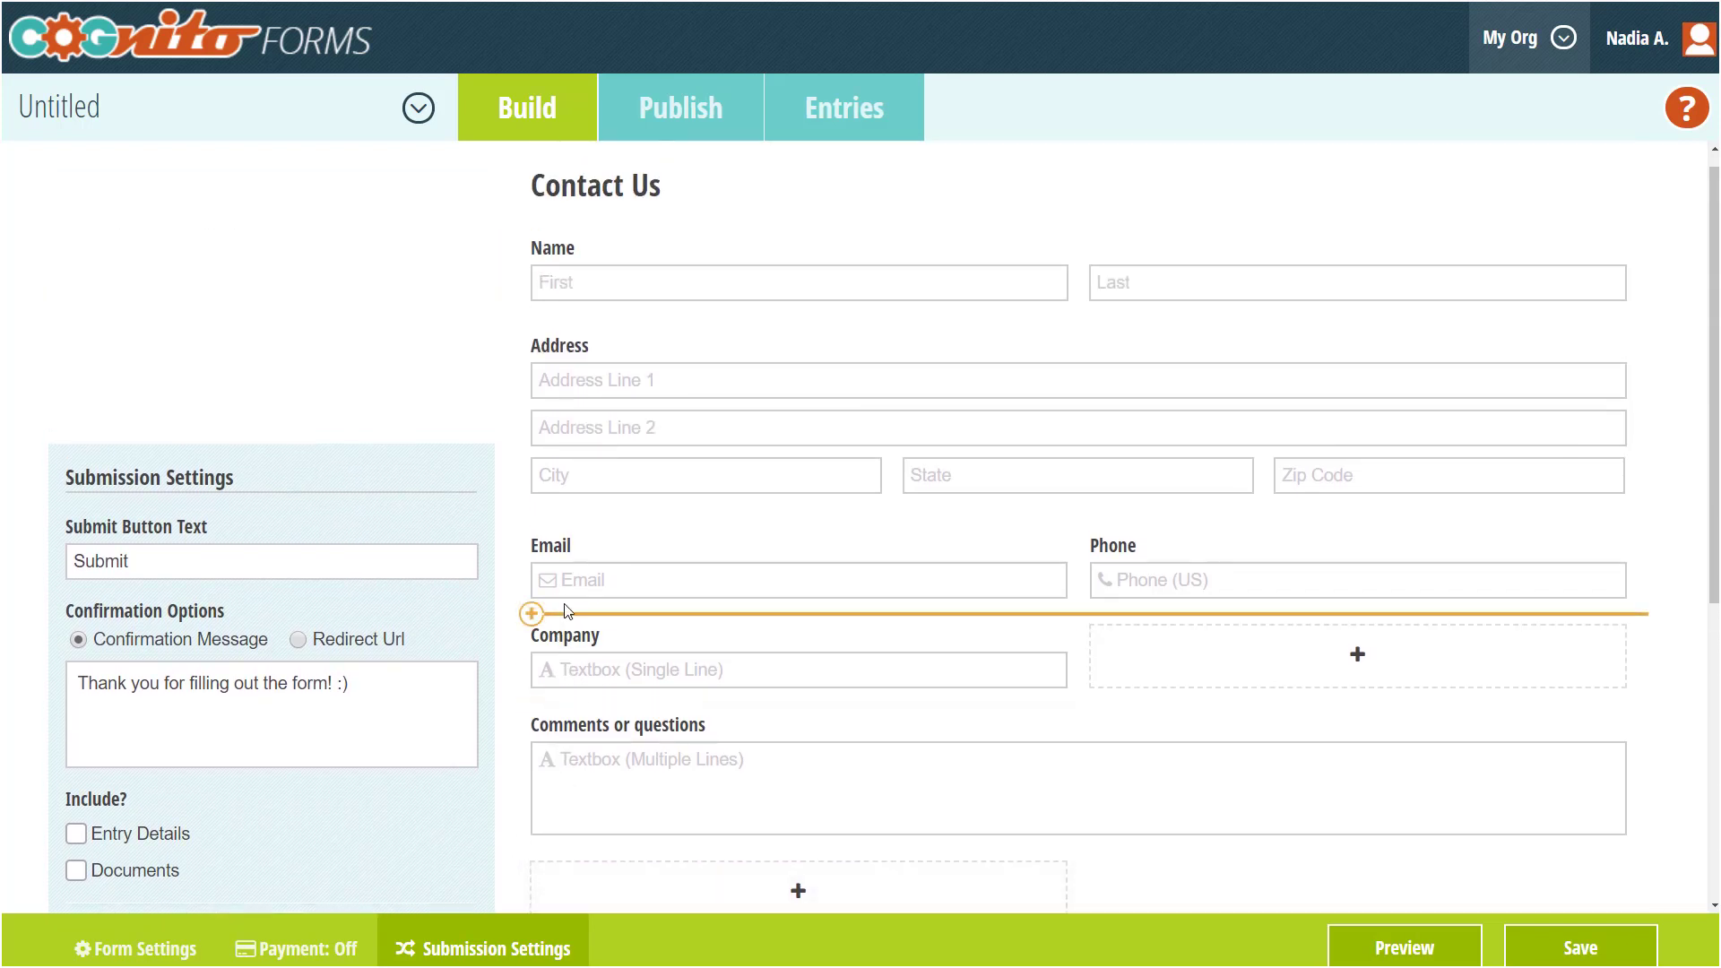
# Step: Make the Name, Email and Phone fields required
pyautogui.click(636, 302)
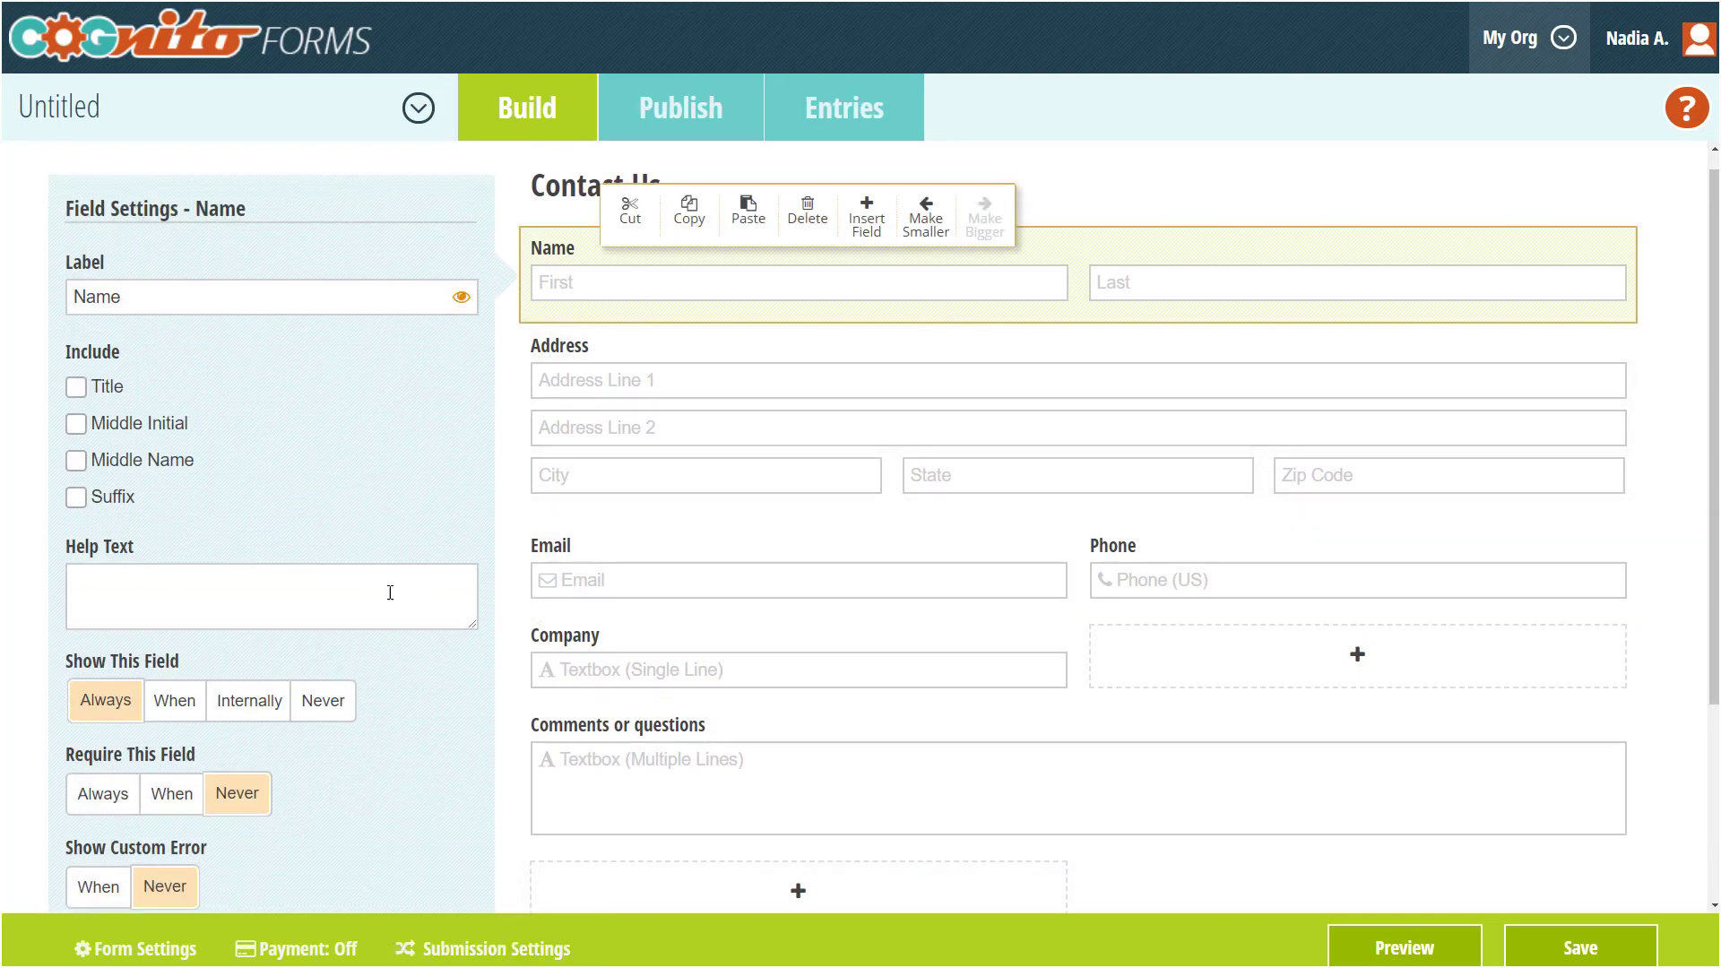
pyautogui.click(112, 806)
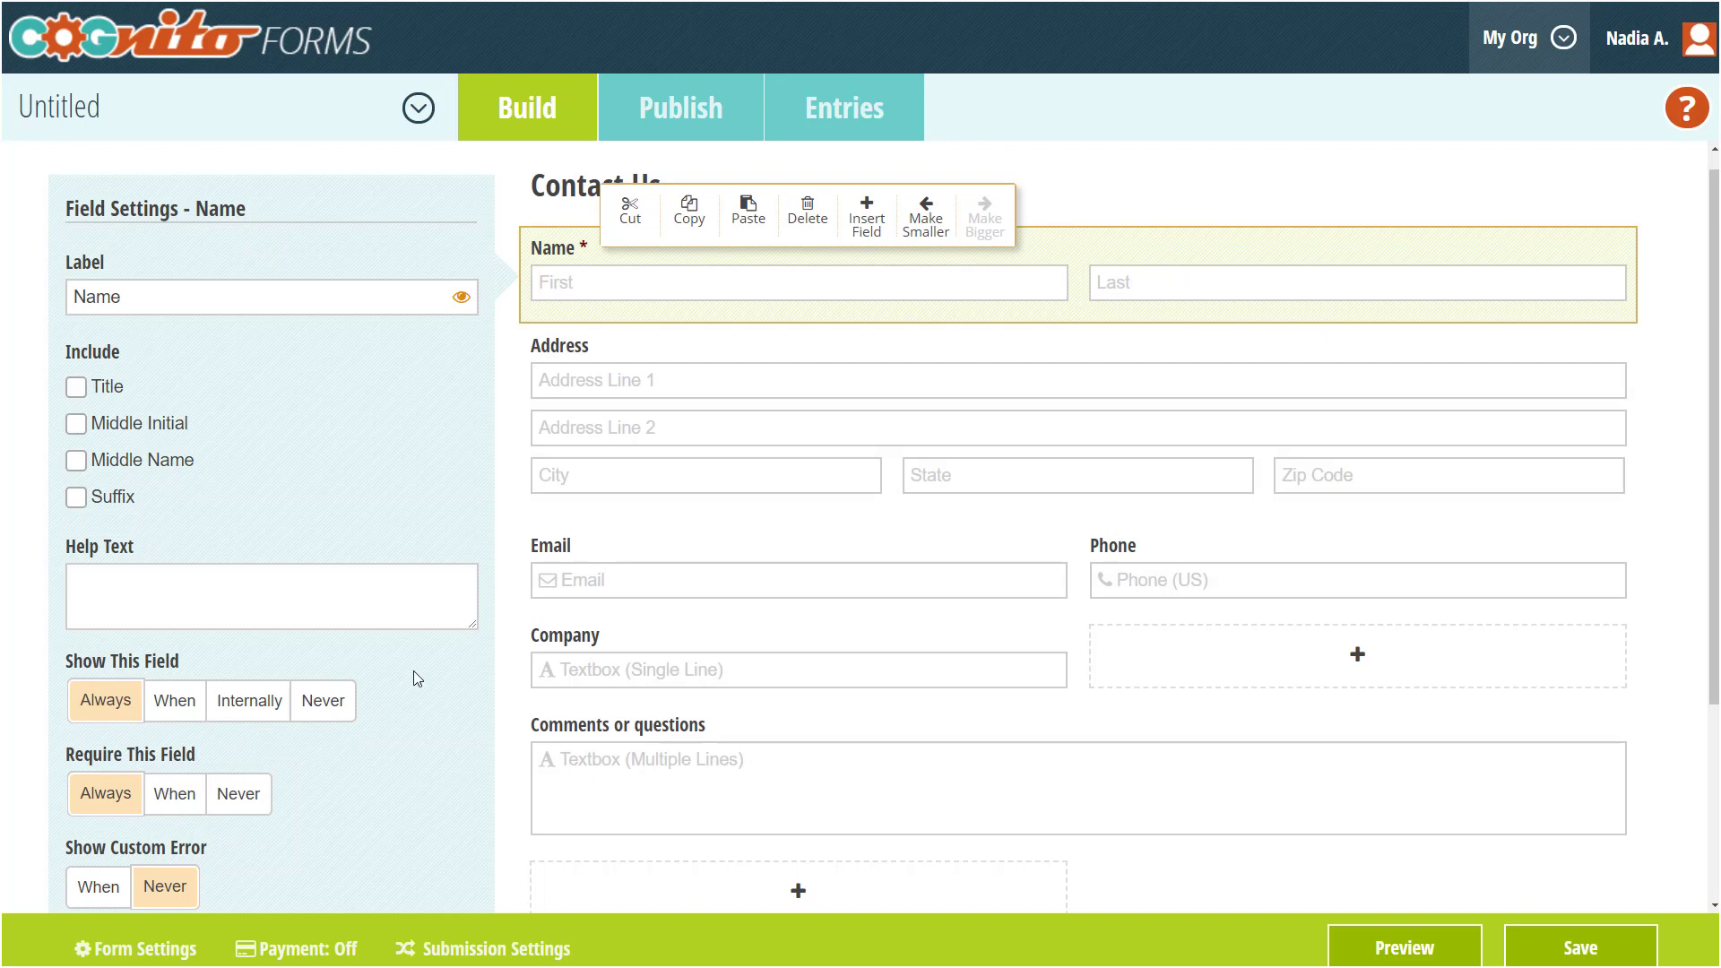
pyautogui.click(561, 584)
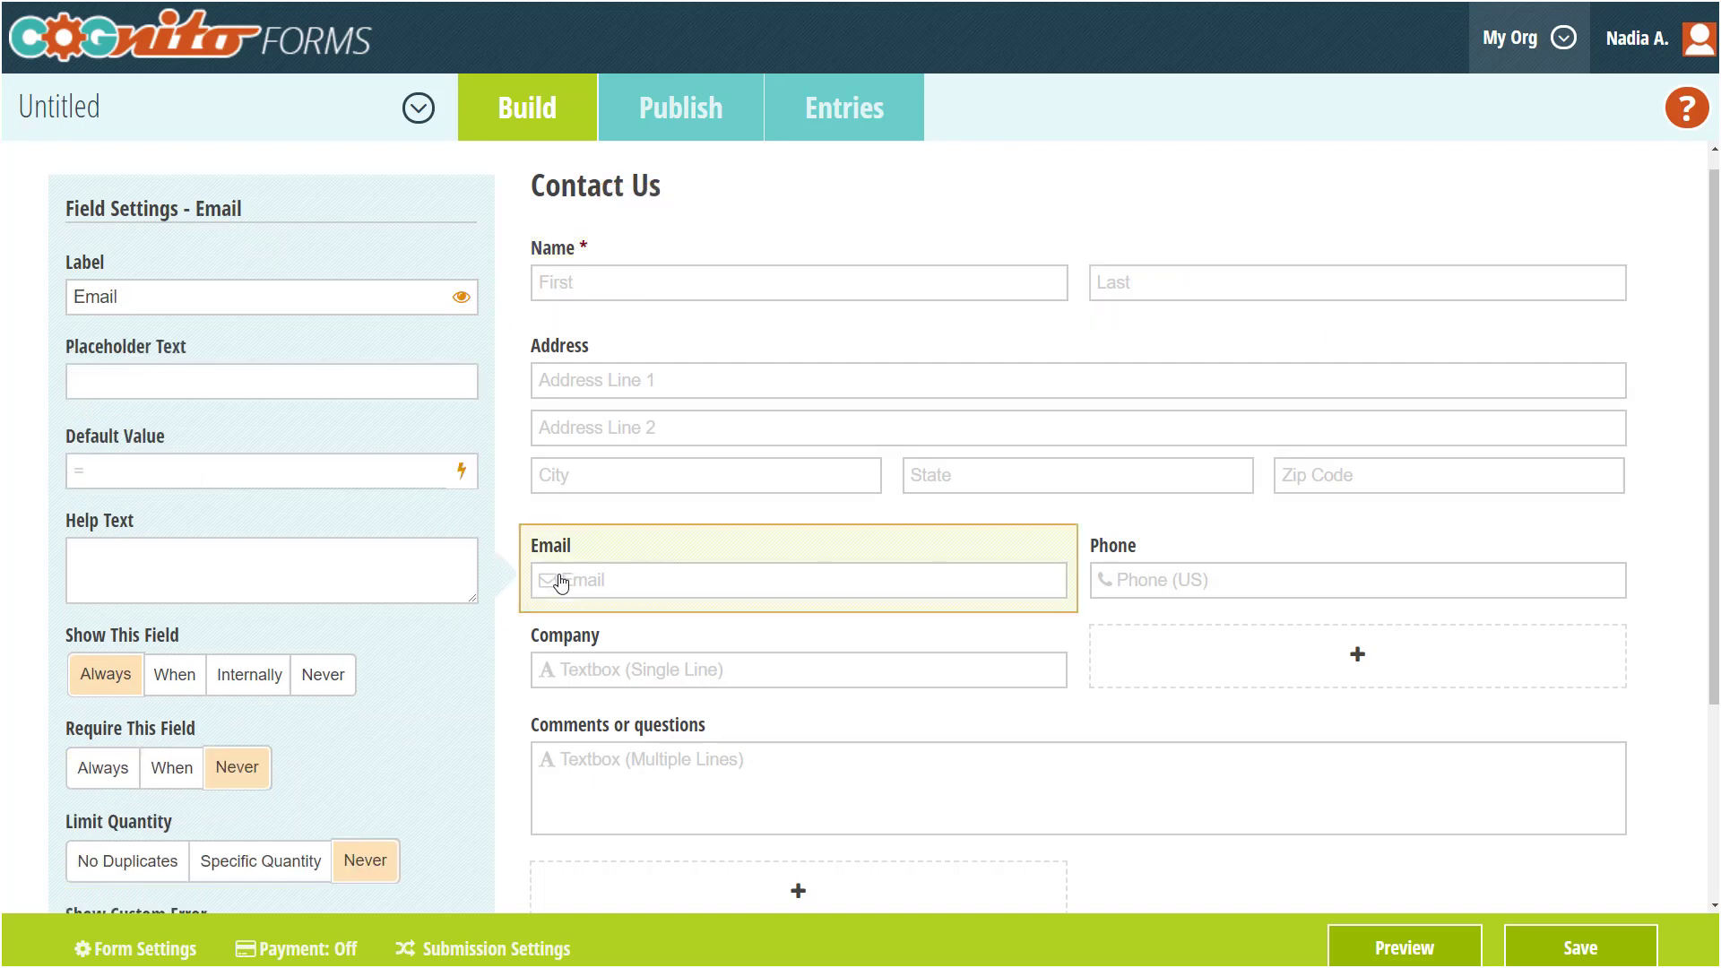
pyautogui.click(113, 780)
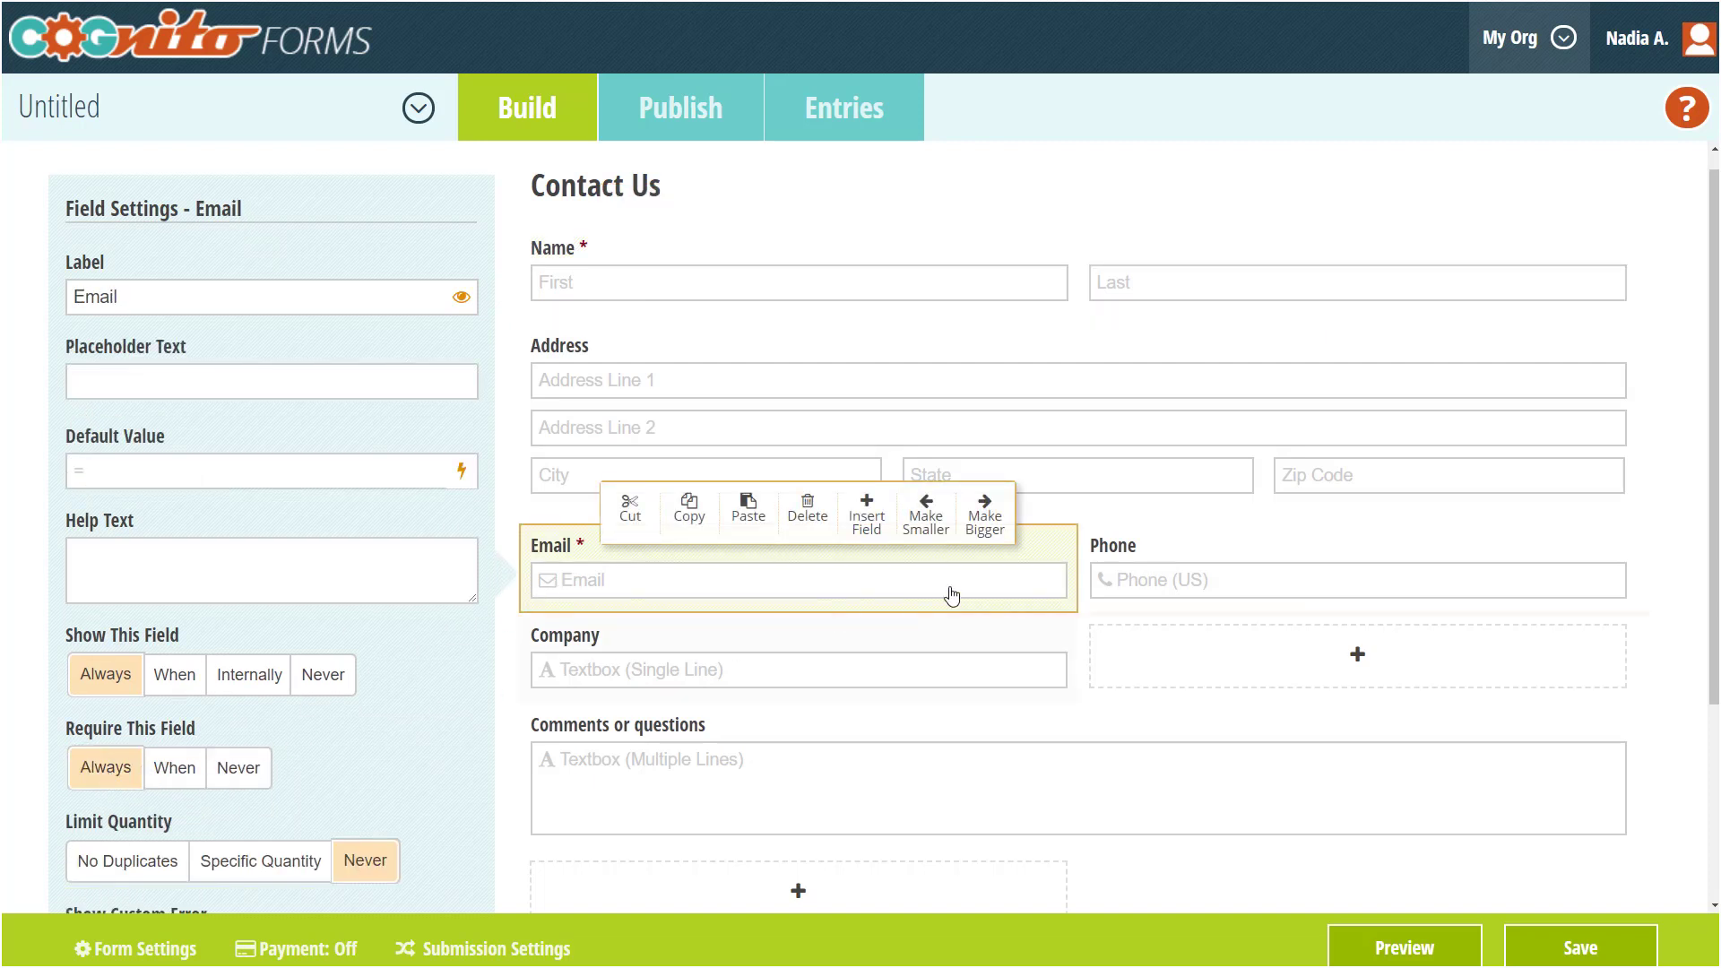
pyautogui.click(1098, 577)
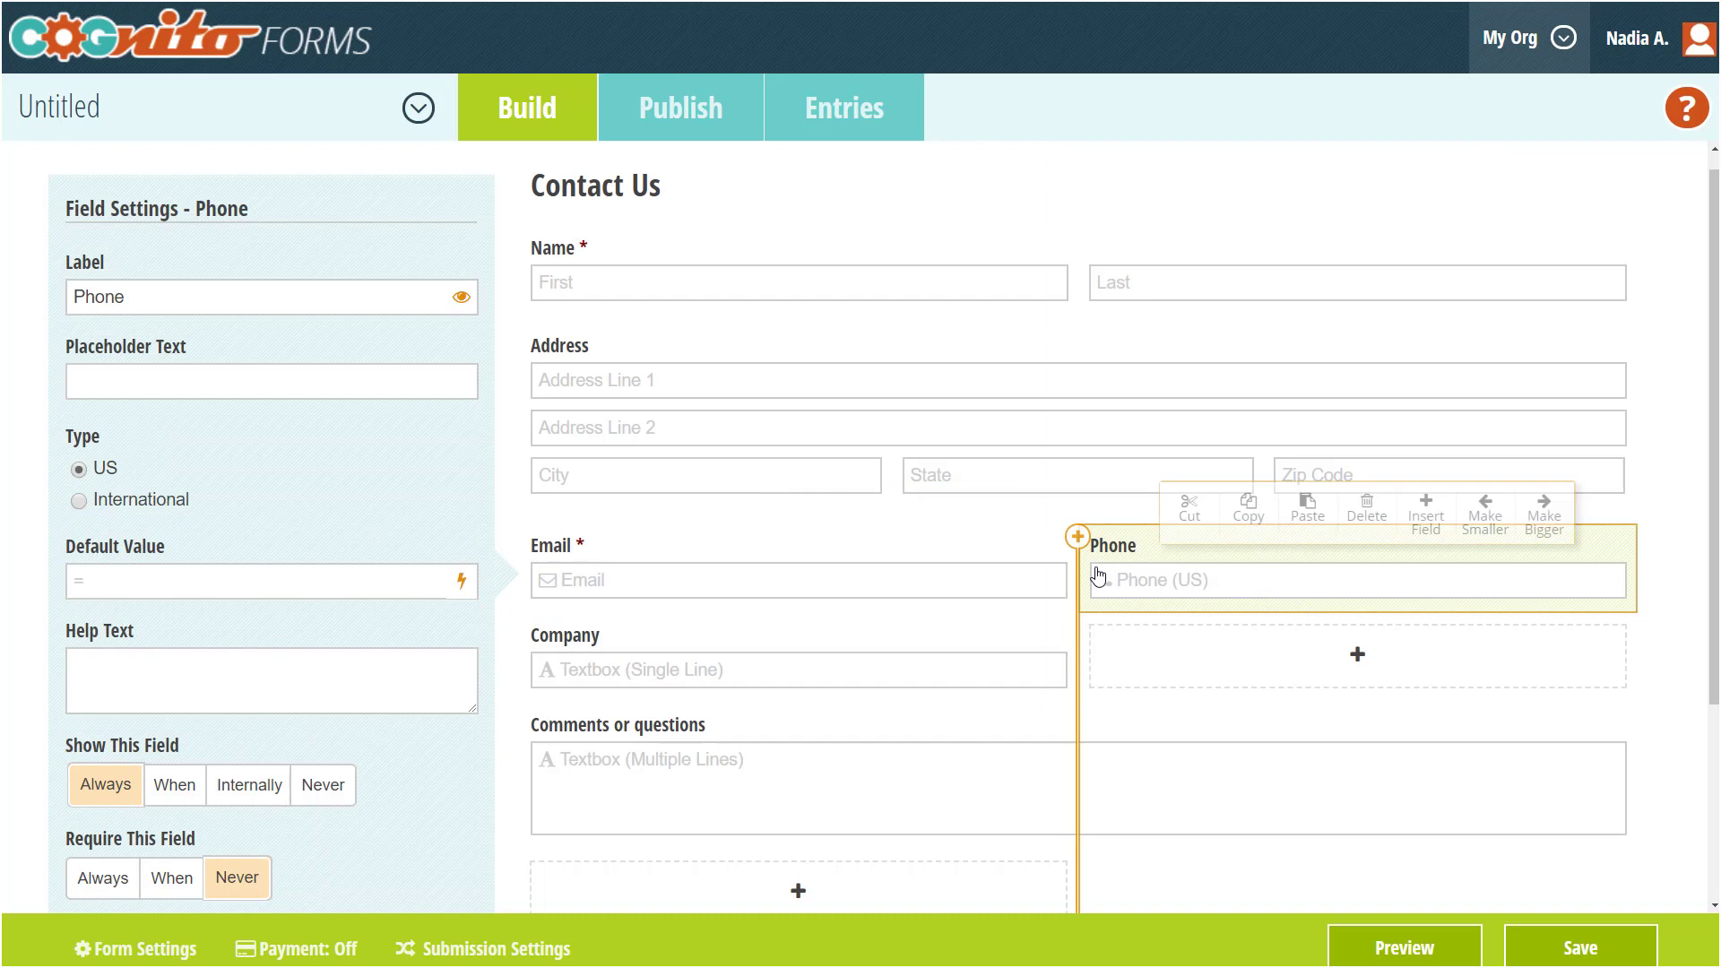
pyautogui.click(93, 888)
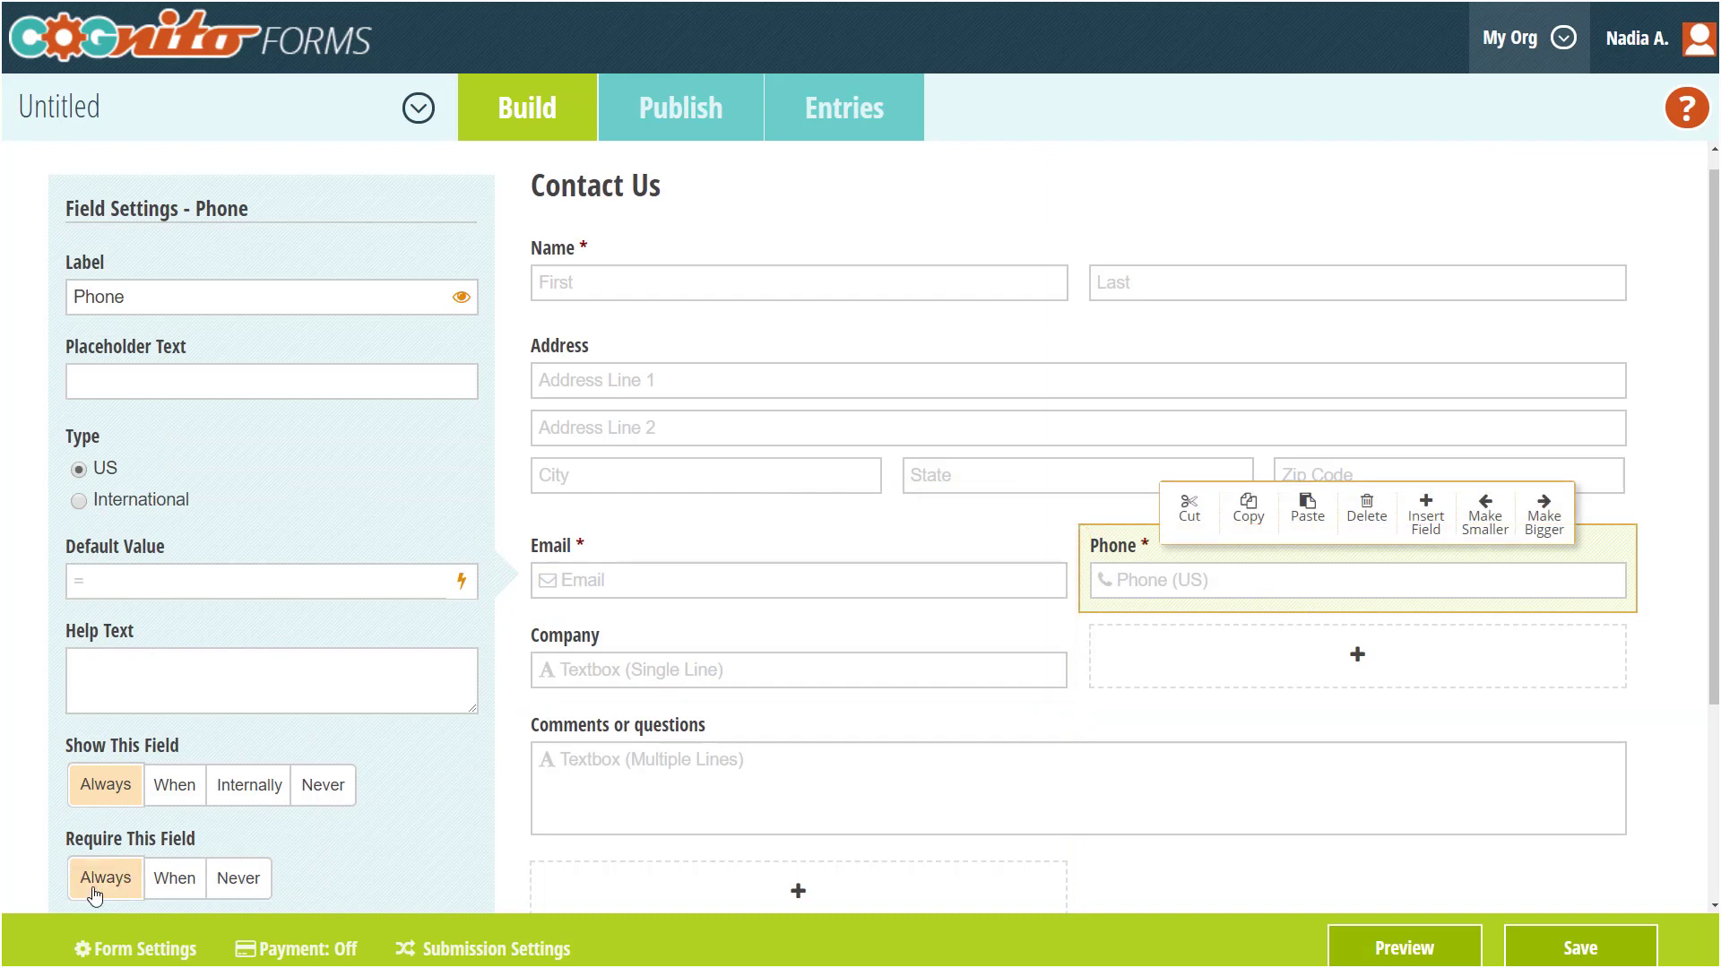
# Step: Set Address to always required, save the form, and go to the Publish page
pyautogui.click(549, 478)
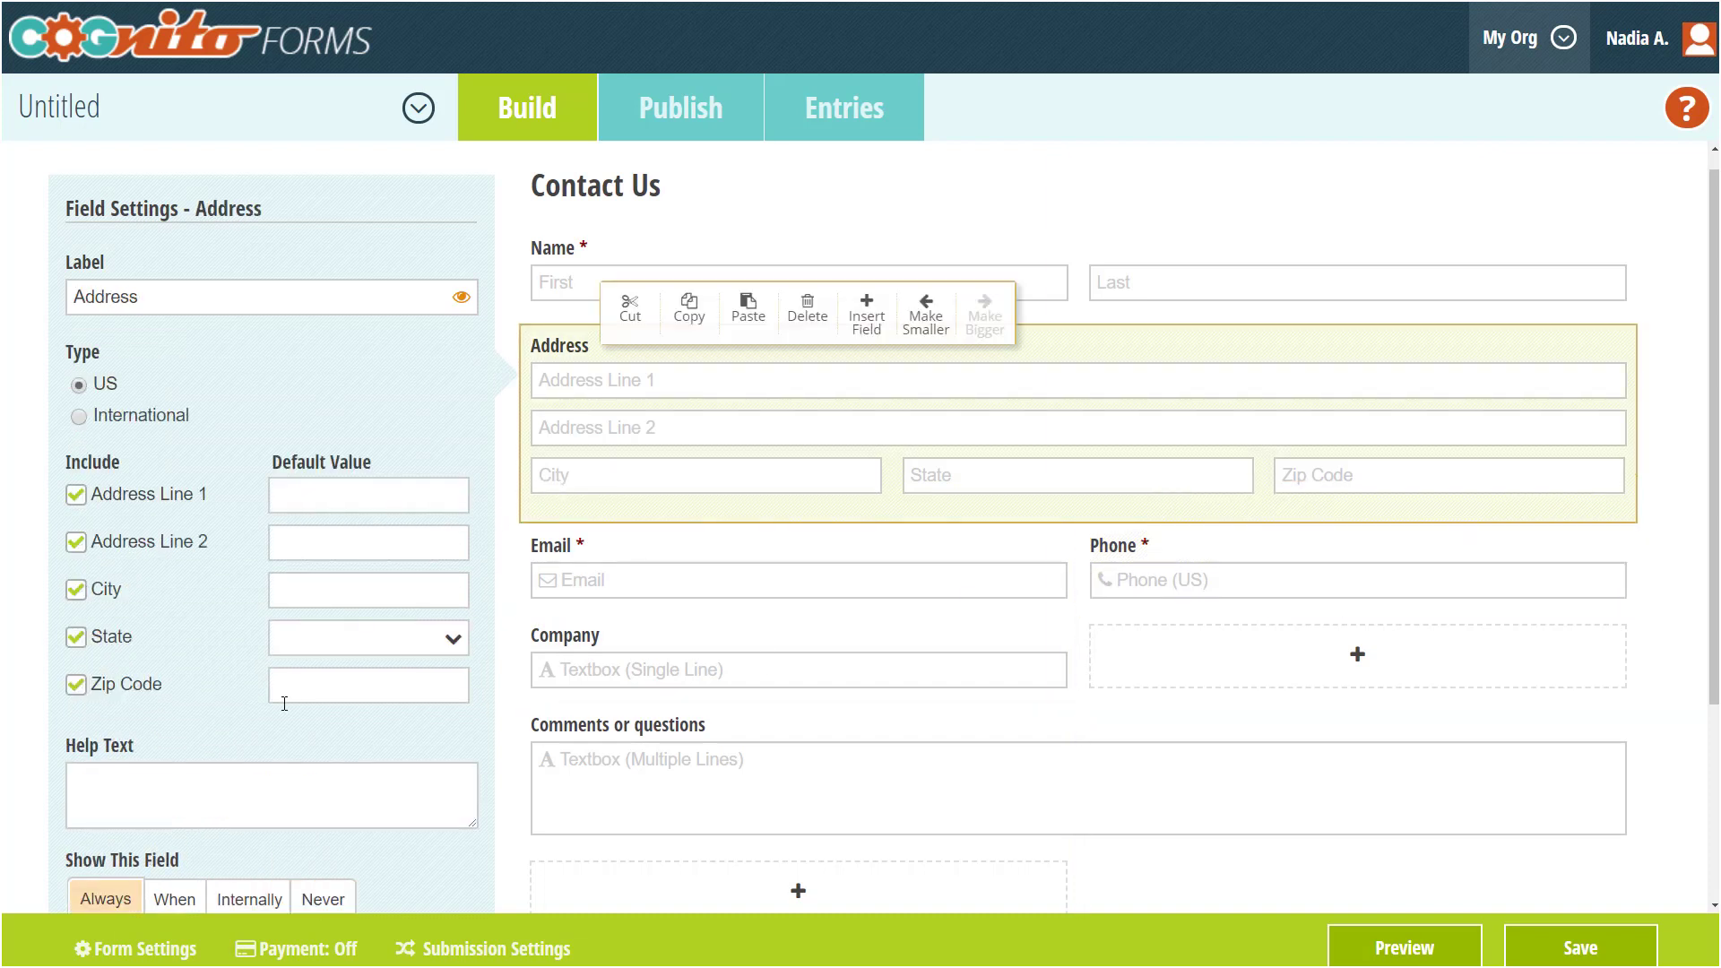
pyautogui.scroll(-2, 284, 703)
pyautogui.click(120, 821)
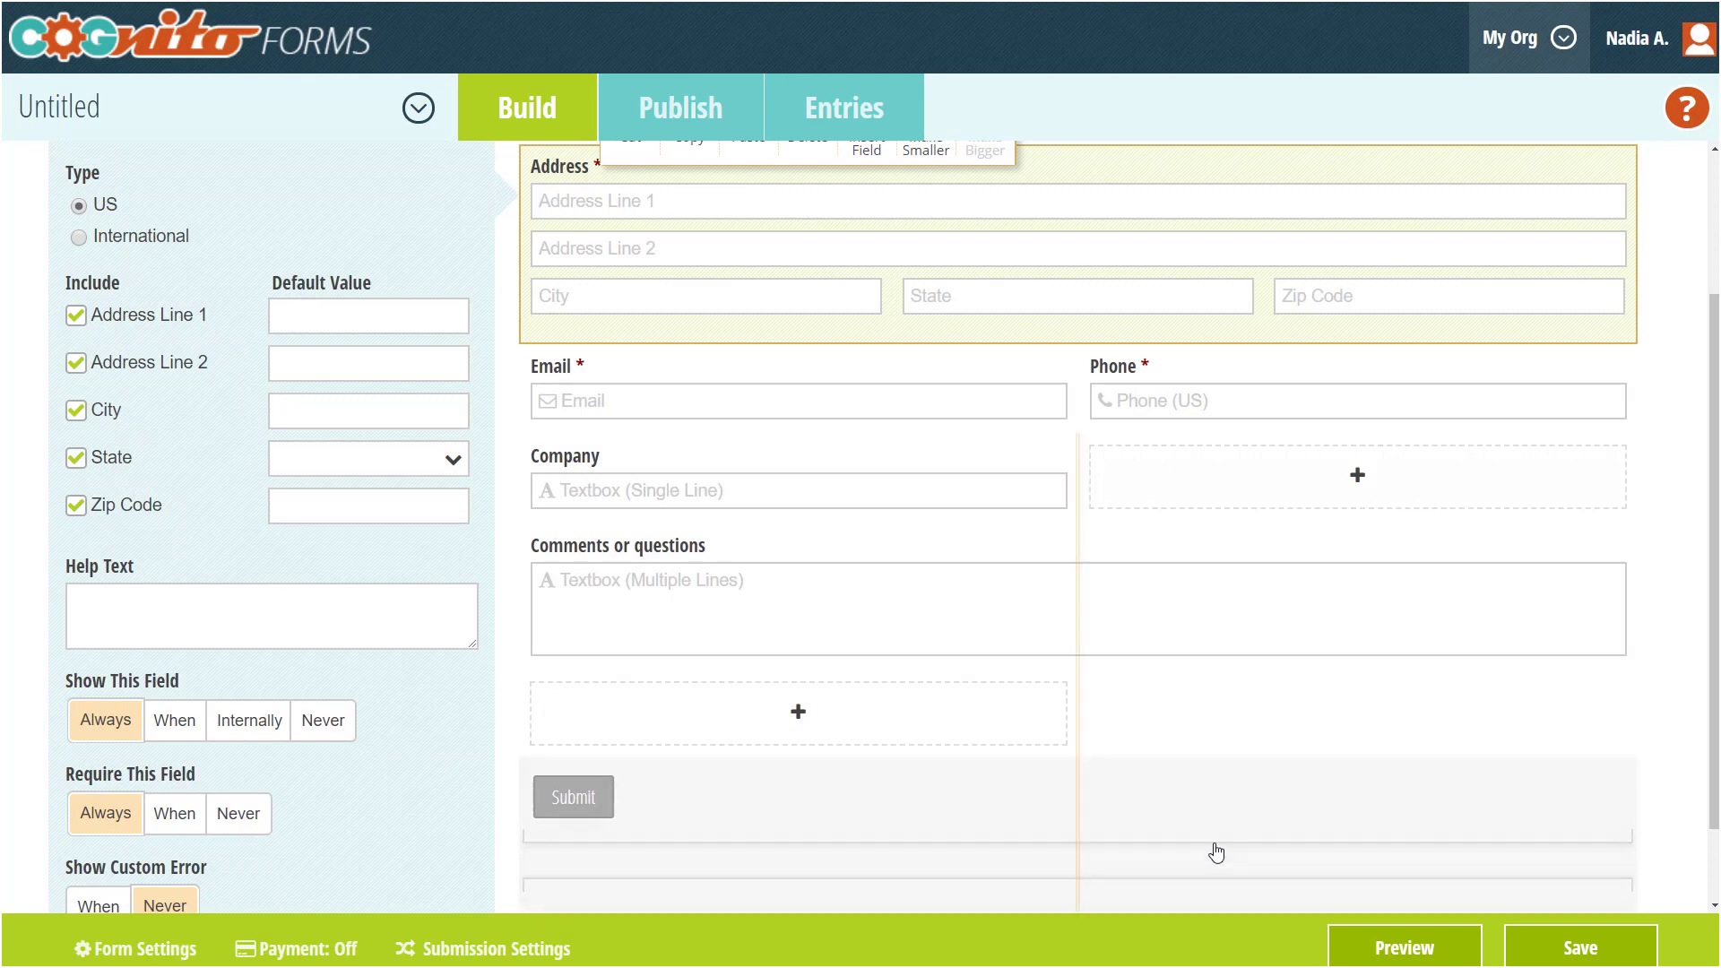
pyautogui.click(1535, 948)
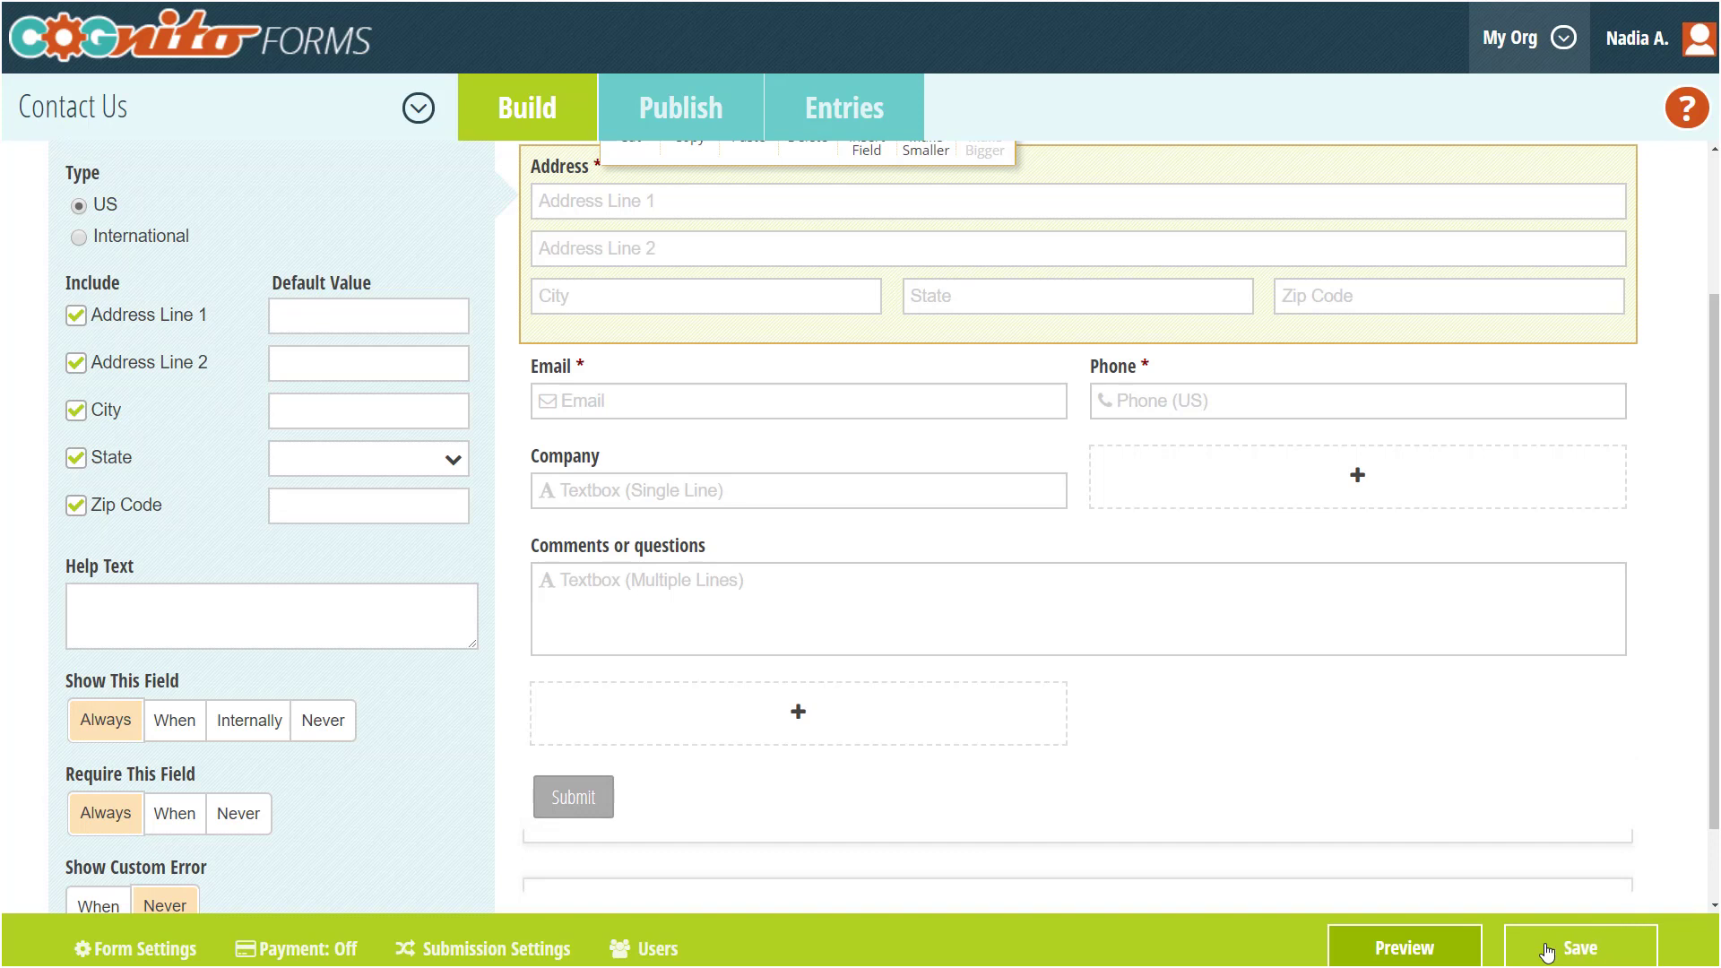
pyautogui.click(662, 130)
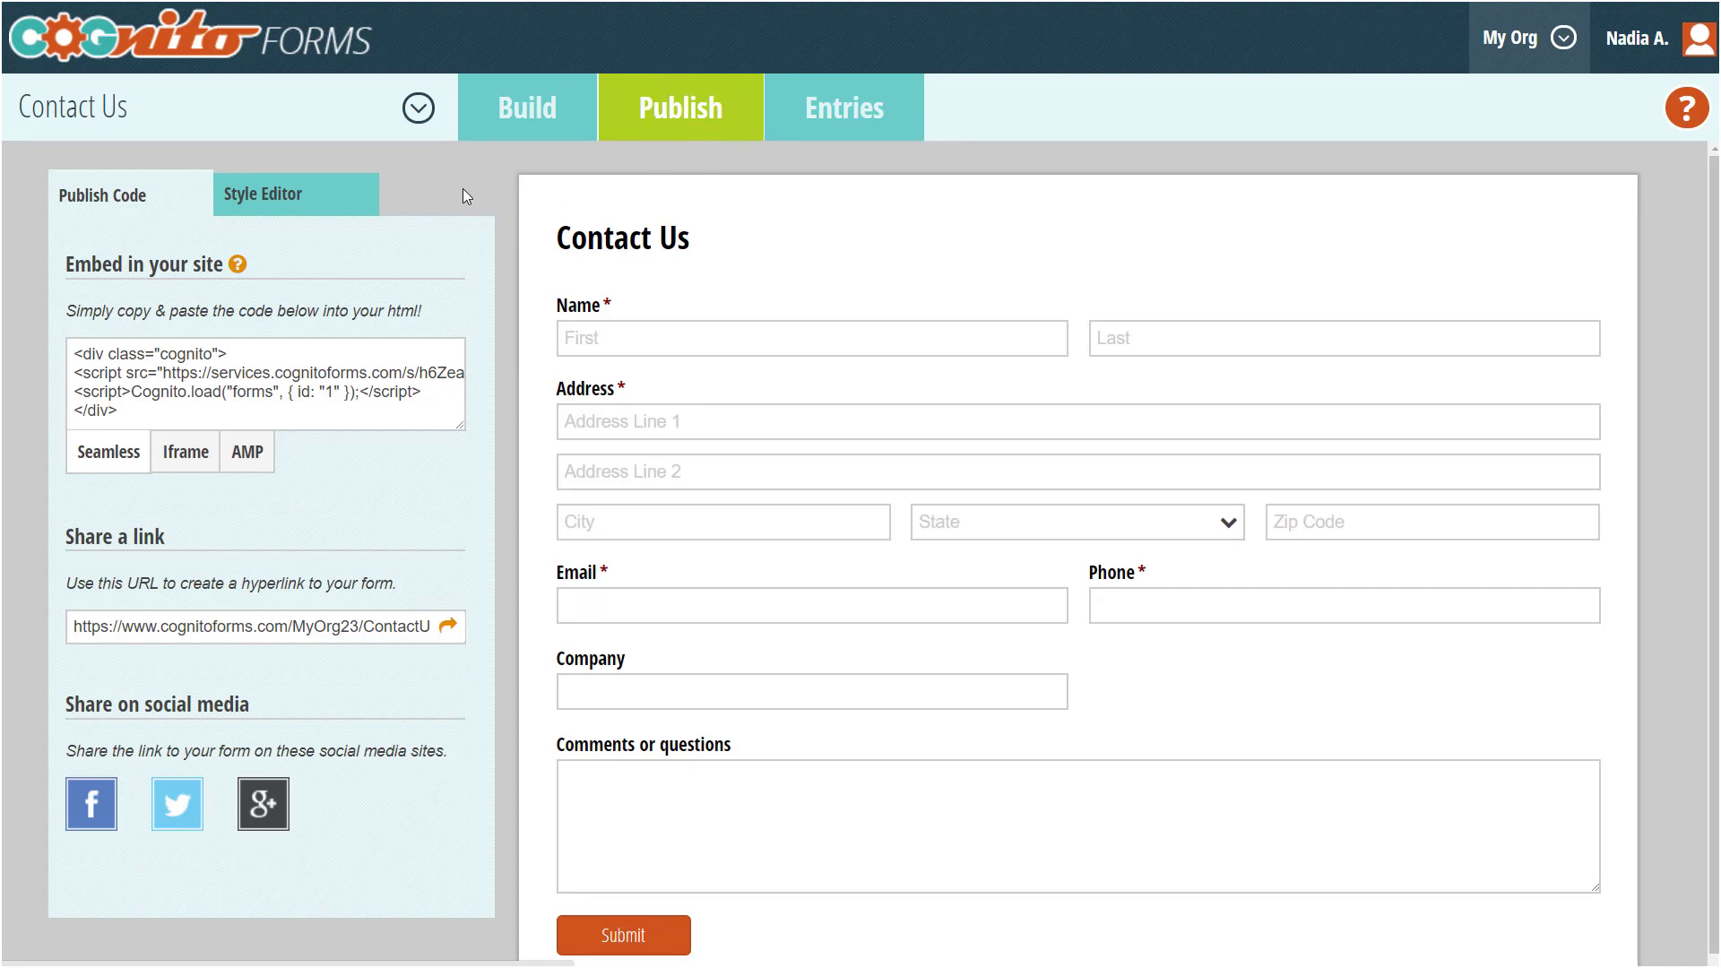
# Step: Add the CogIcon.png logo to the header, Side By Side with the title, centred
pyautogui.click(346, 210)
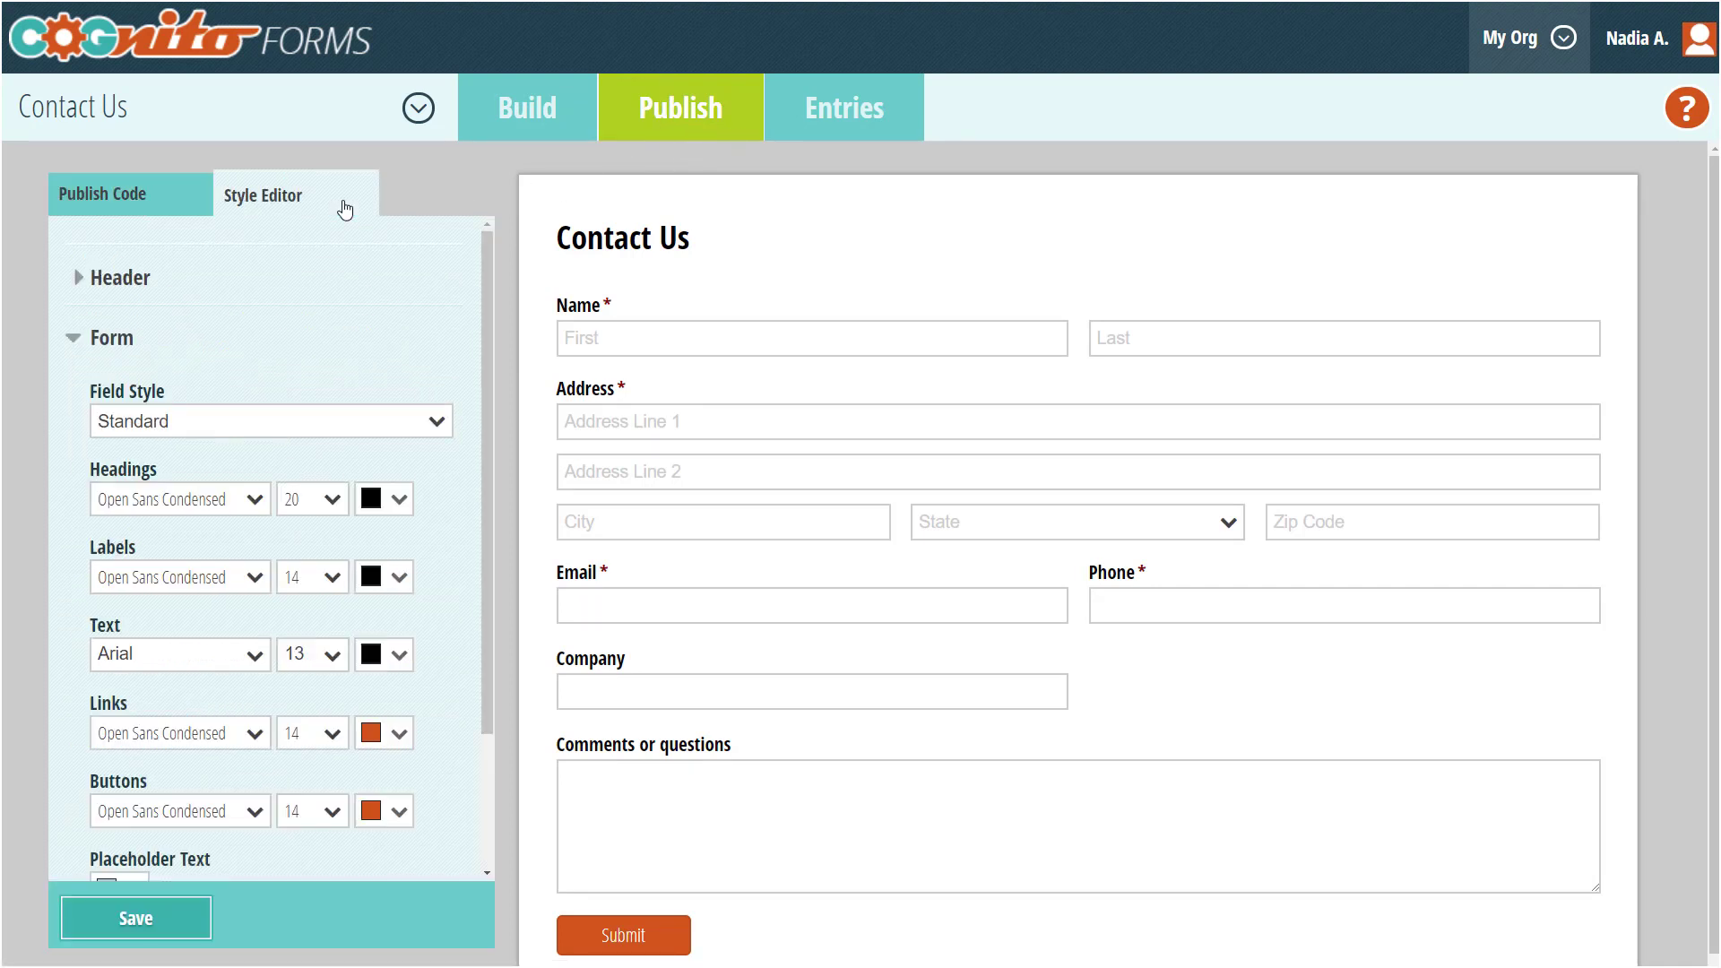
pyautogui.click(346, 278)
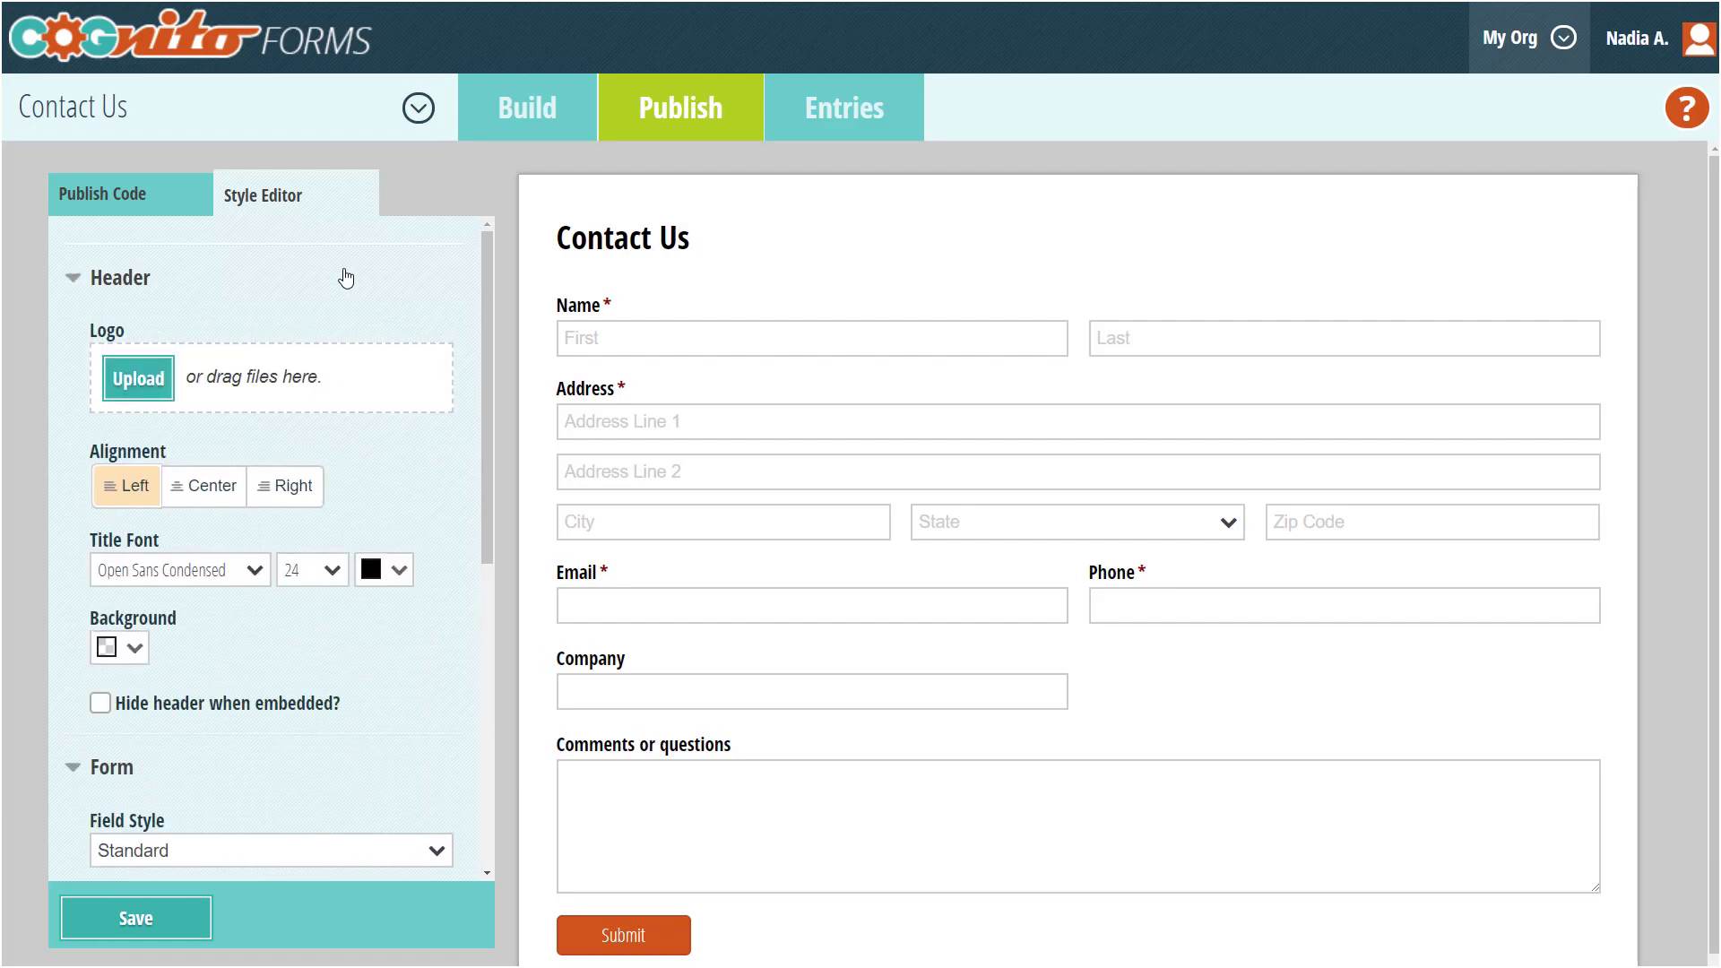
pyautogui.moveTo(1712, 538); pyautogui.dragTo(289, 402)
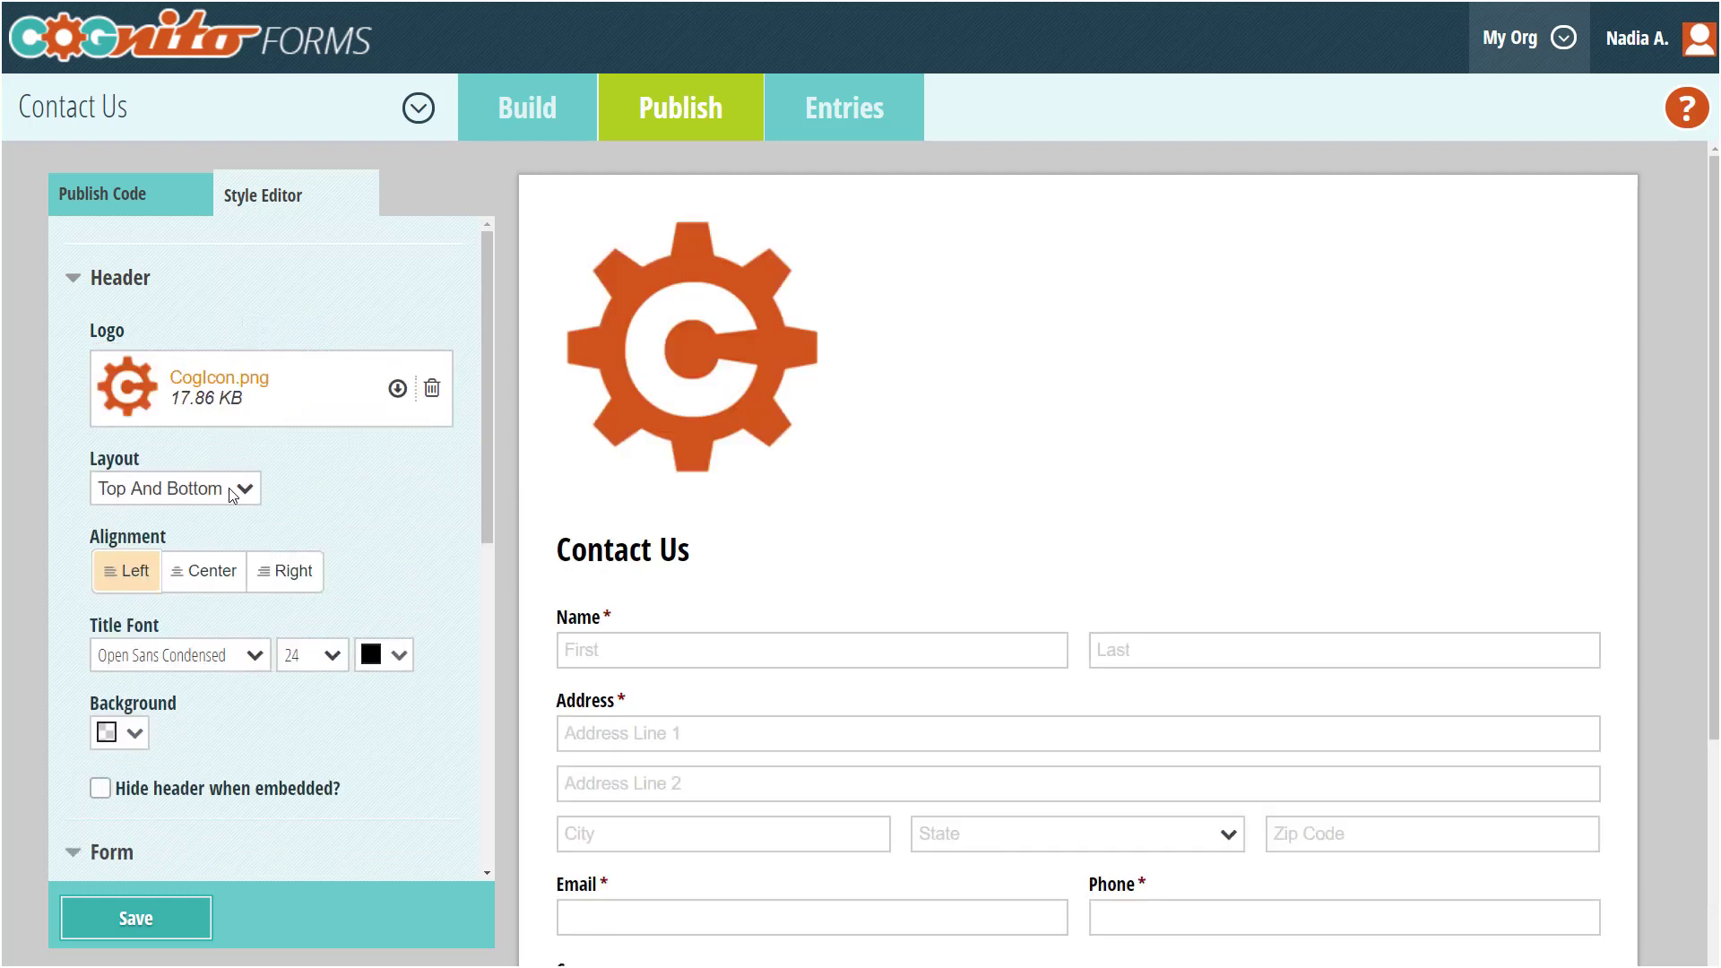
pyautogui.click(233, 491)
pyautogui.click(227, 547)
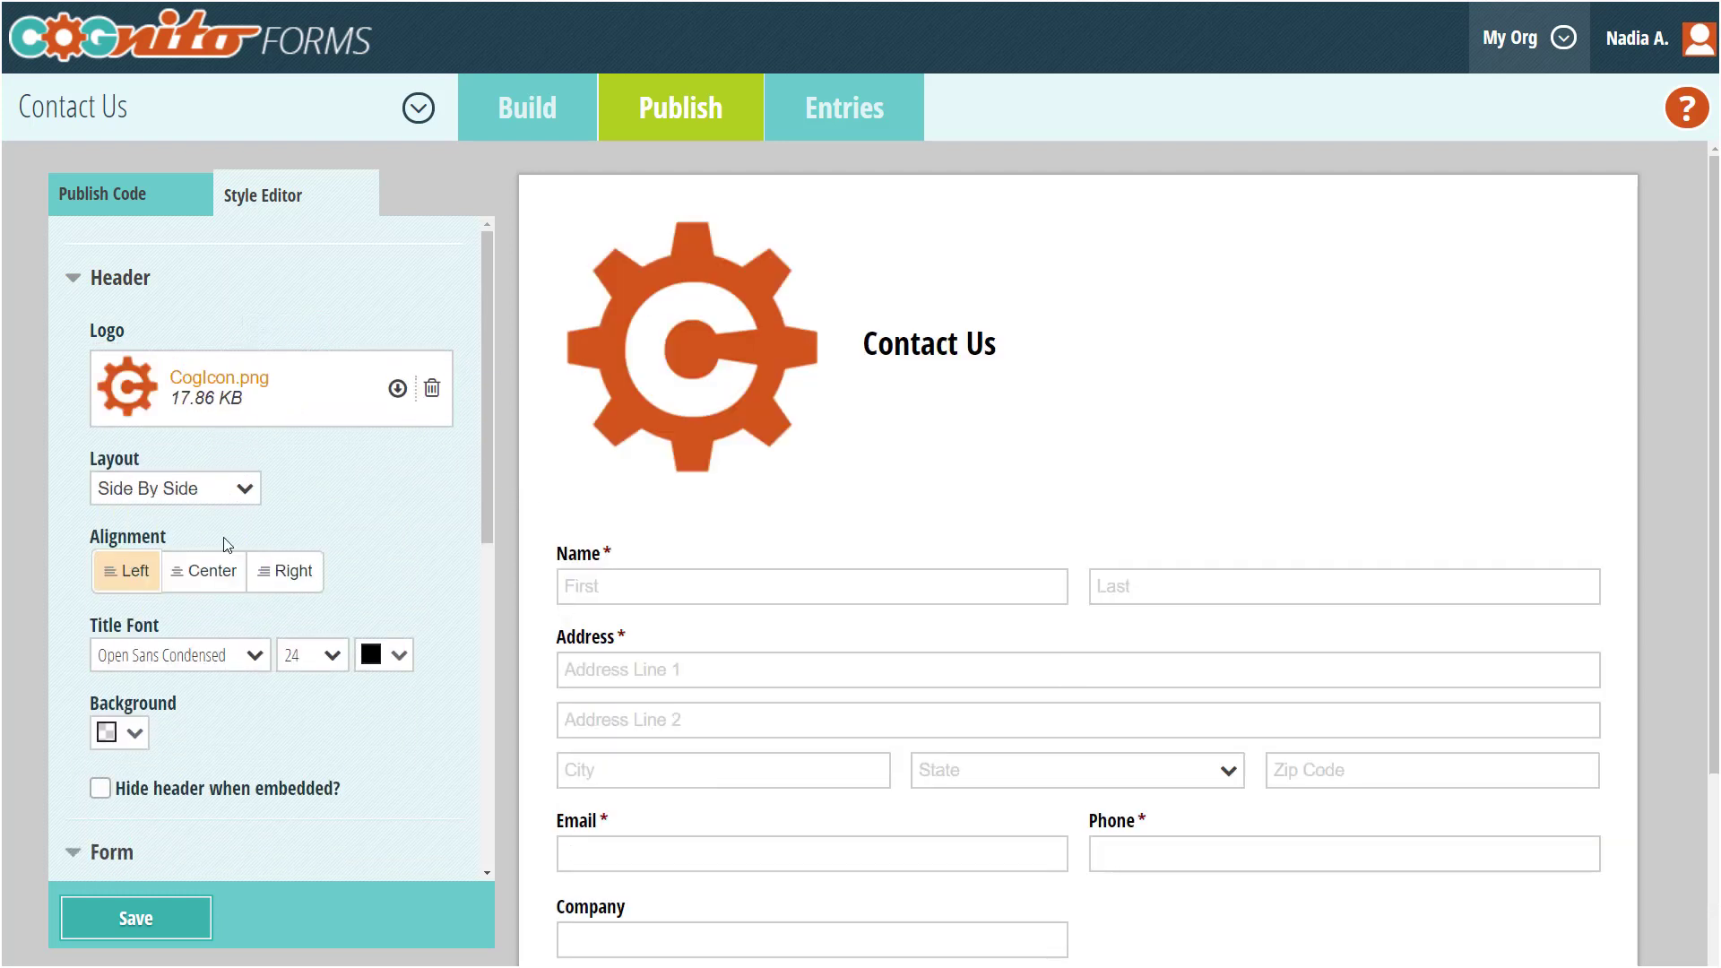
pyautogui.click(223, 573)
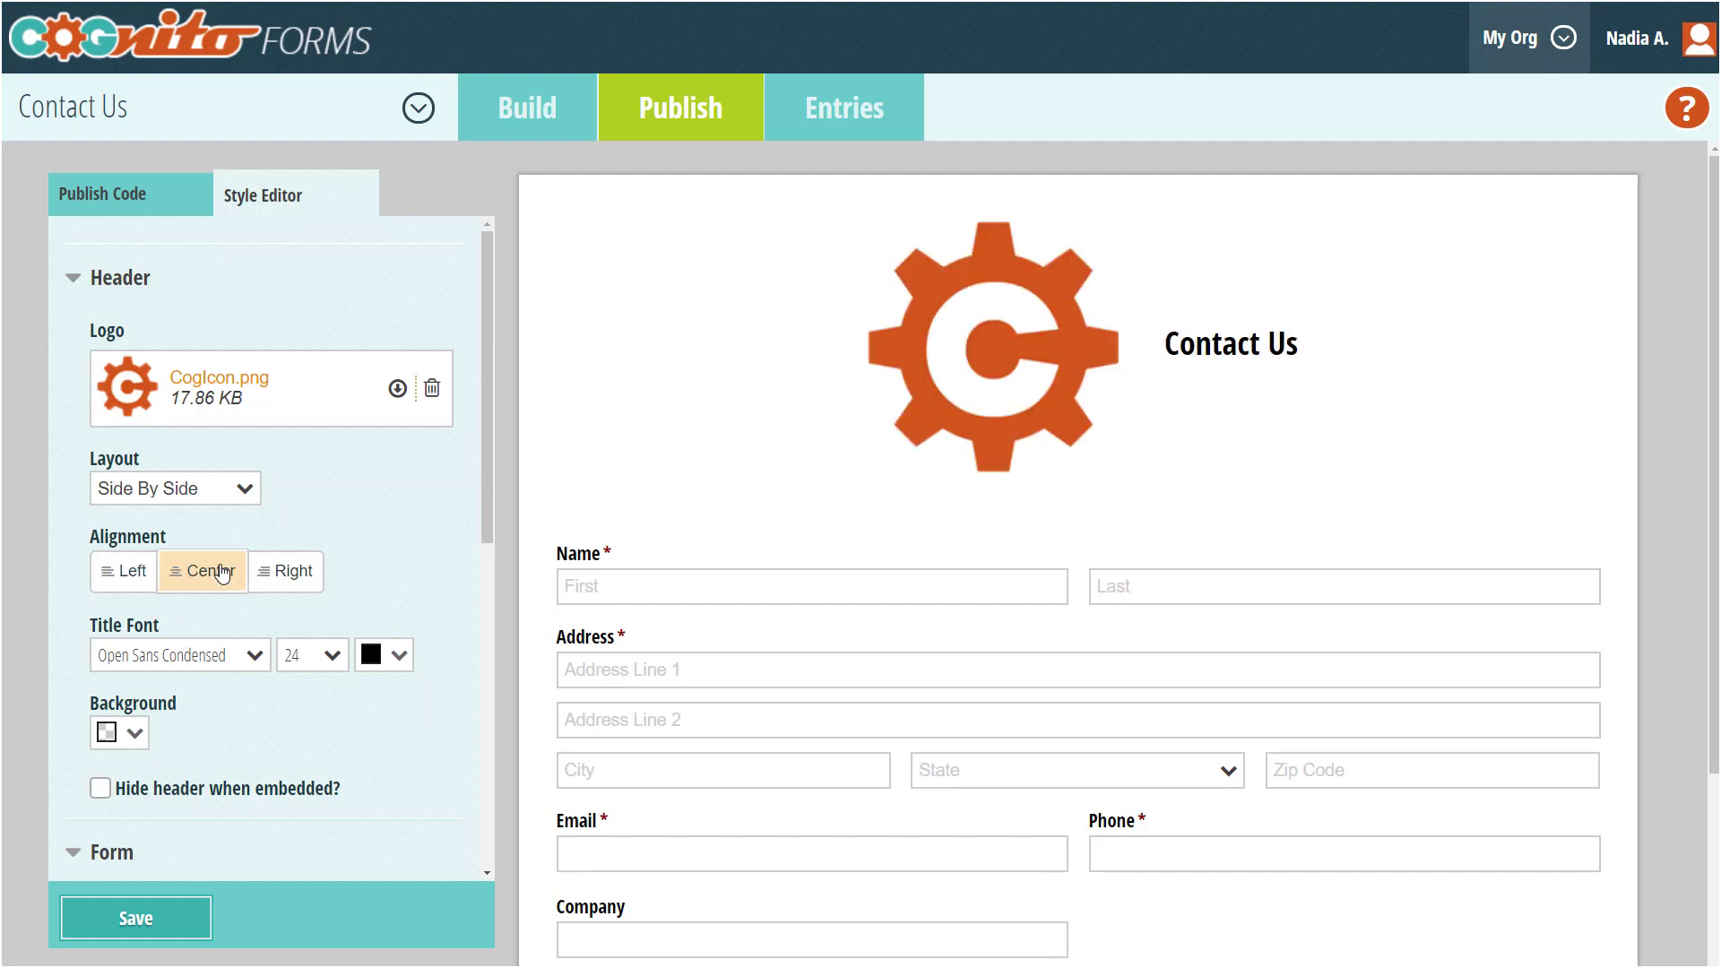
pyautogui.click(101, 287)
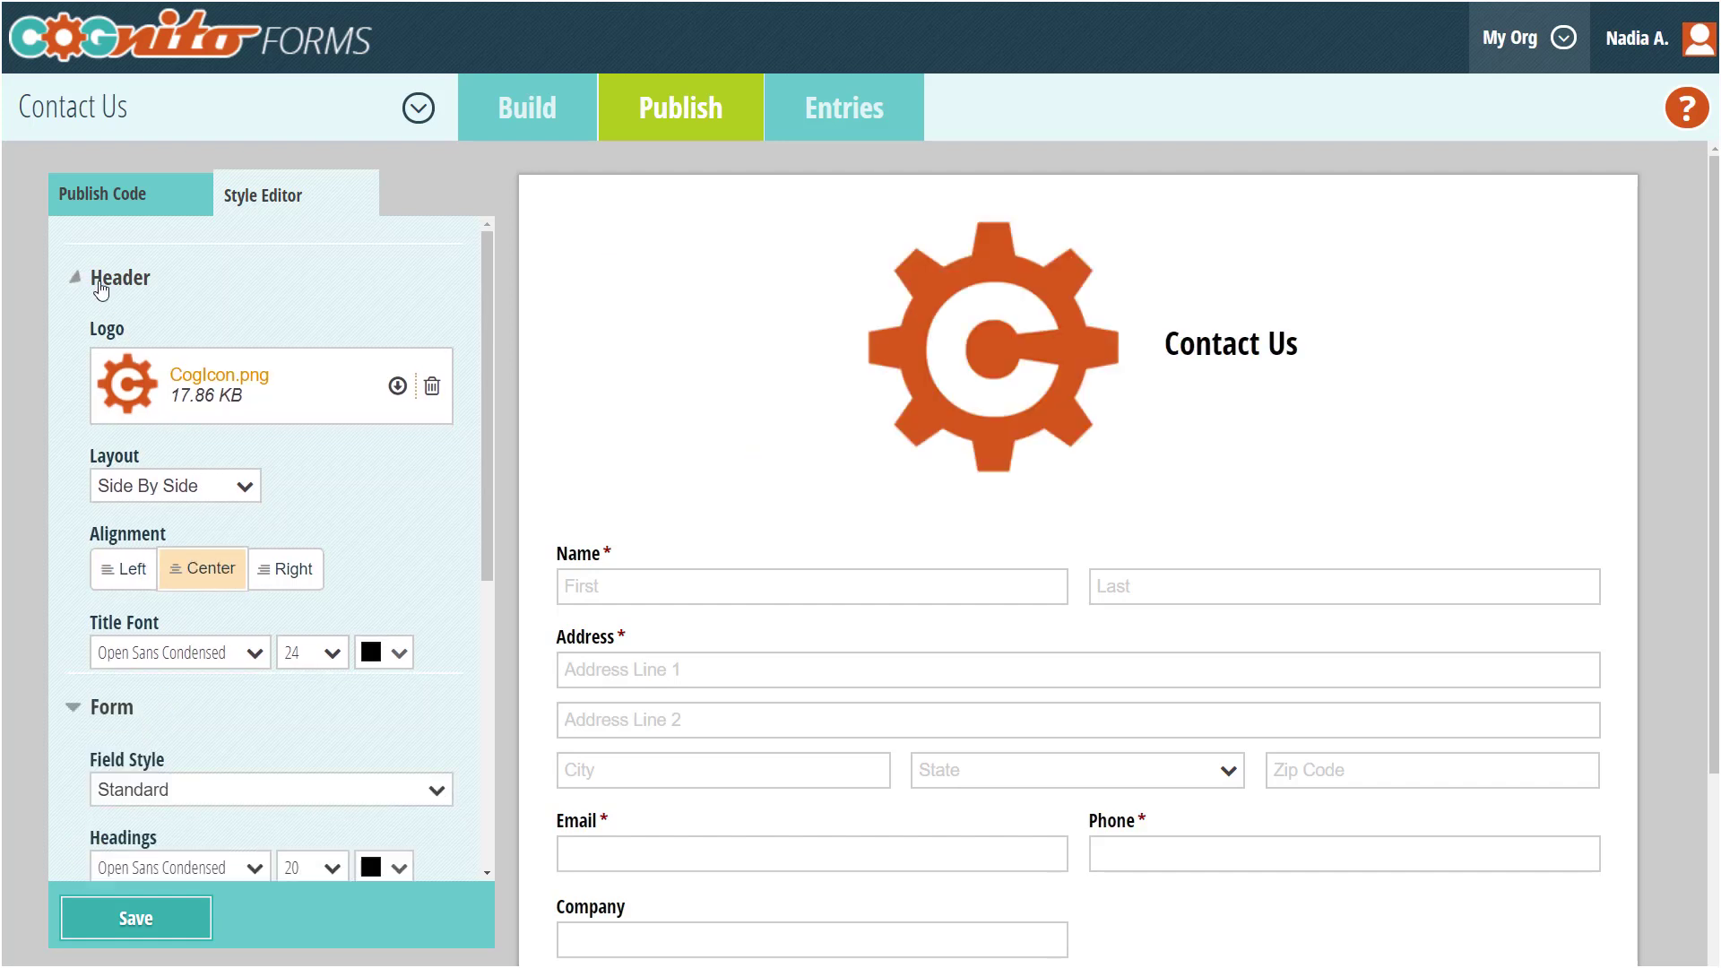
# Step: Set the label font size to 16 and save the style changes
pyautogui.scroll(-1, 211, 459)
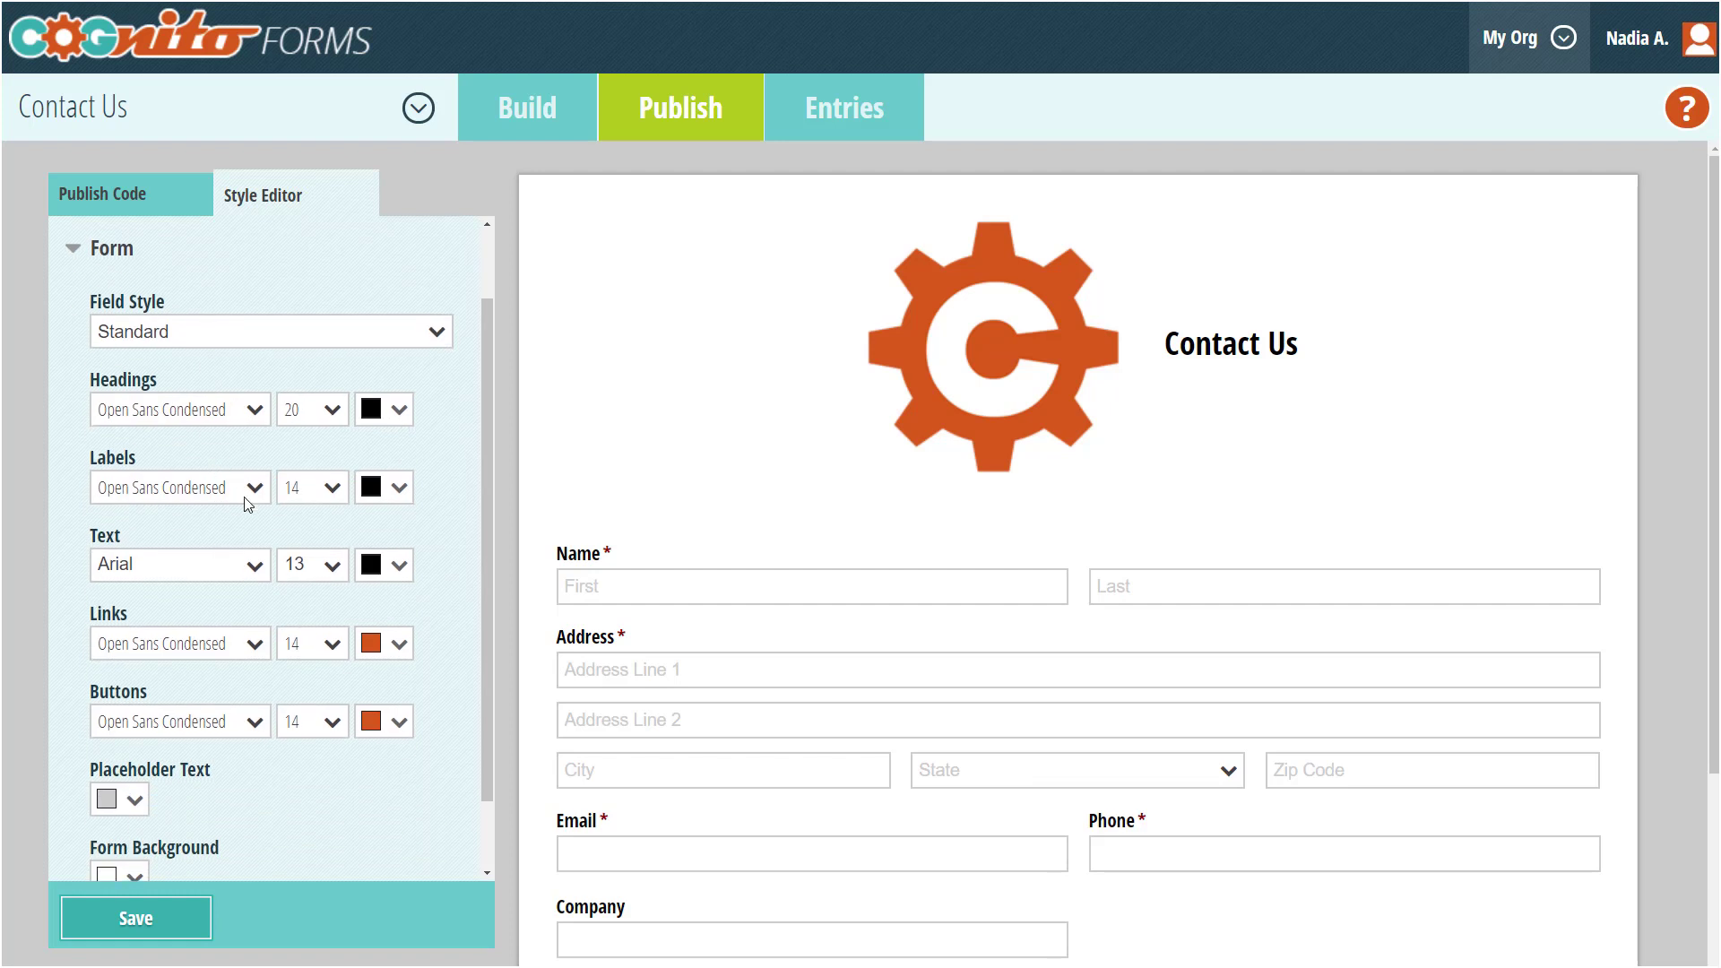
pyautogui.click(297, 500)
pyautogui.click(309, 663)
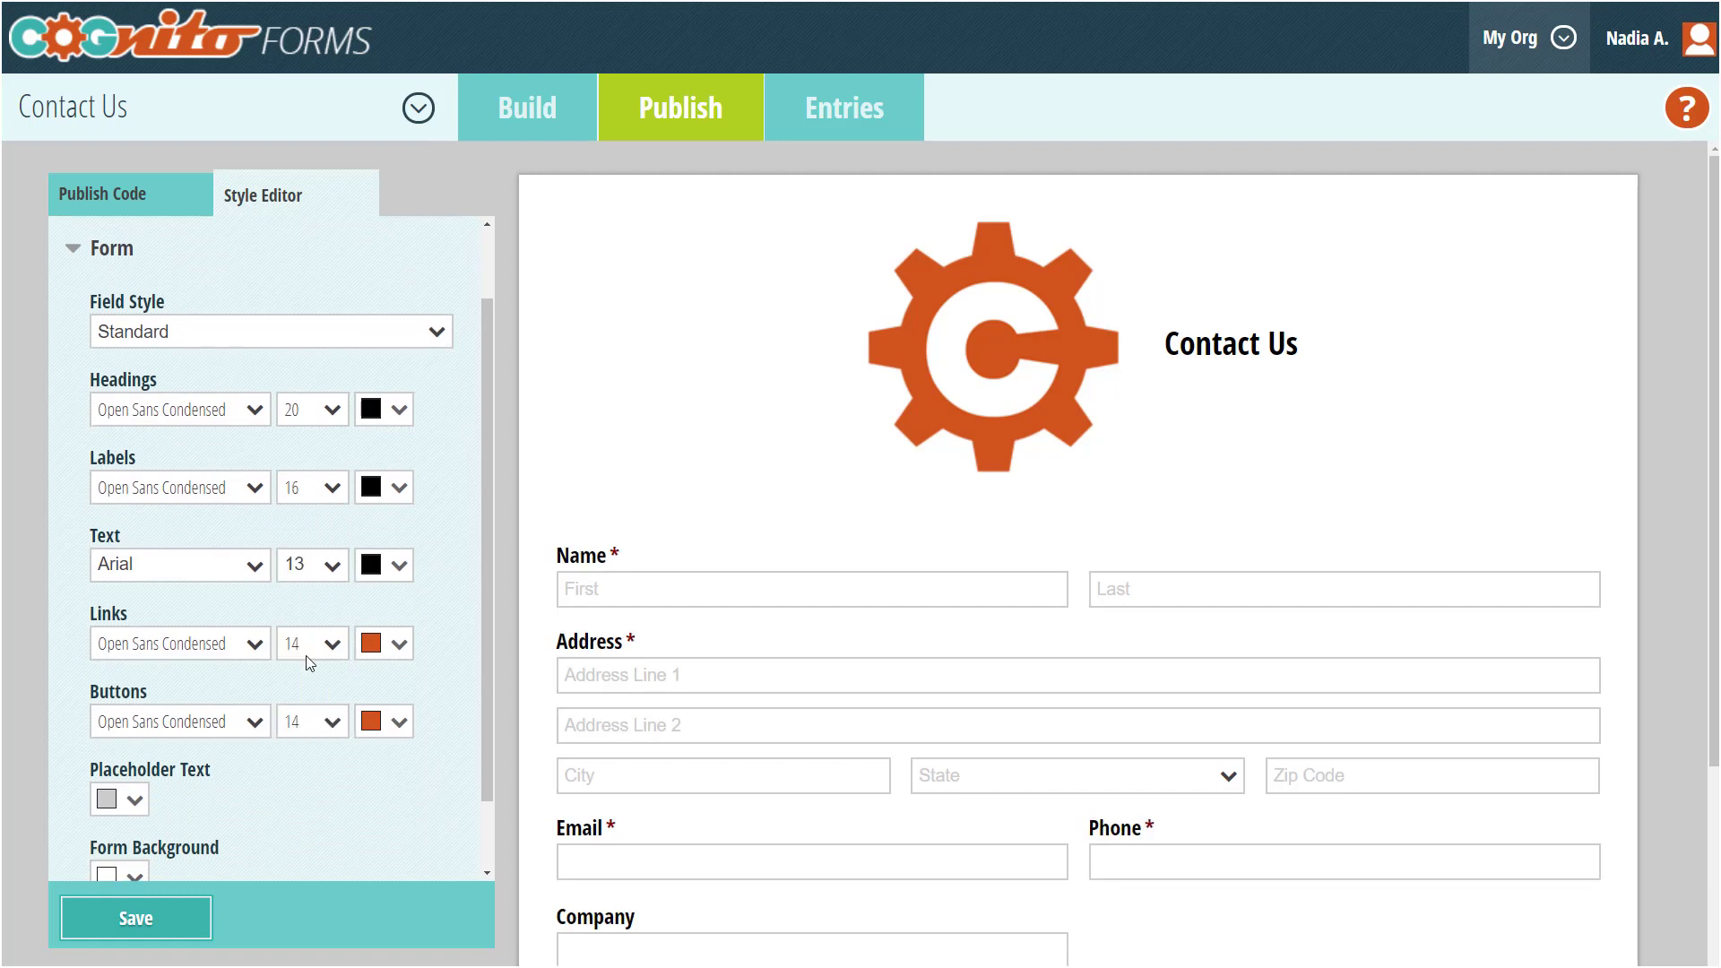
pyautogui.scroll(-1, 310, 663)
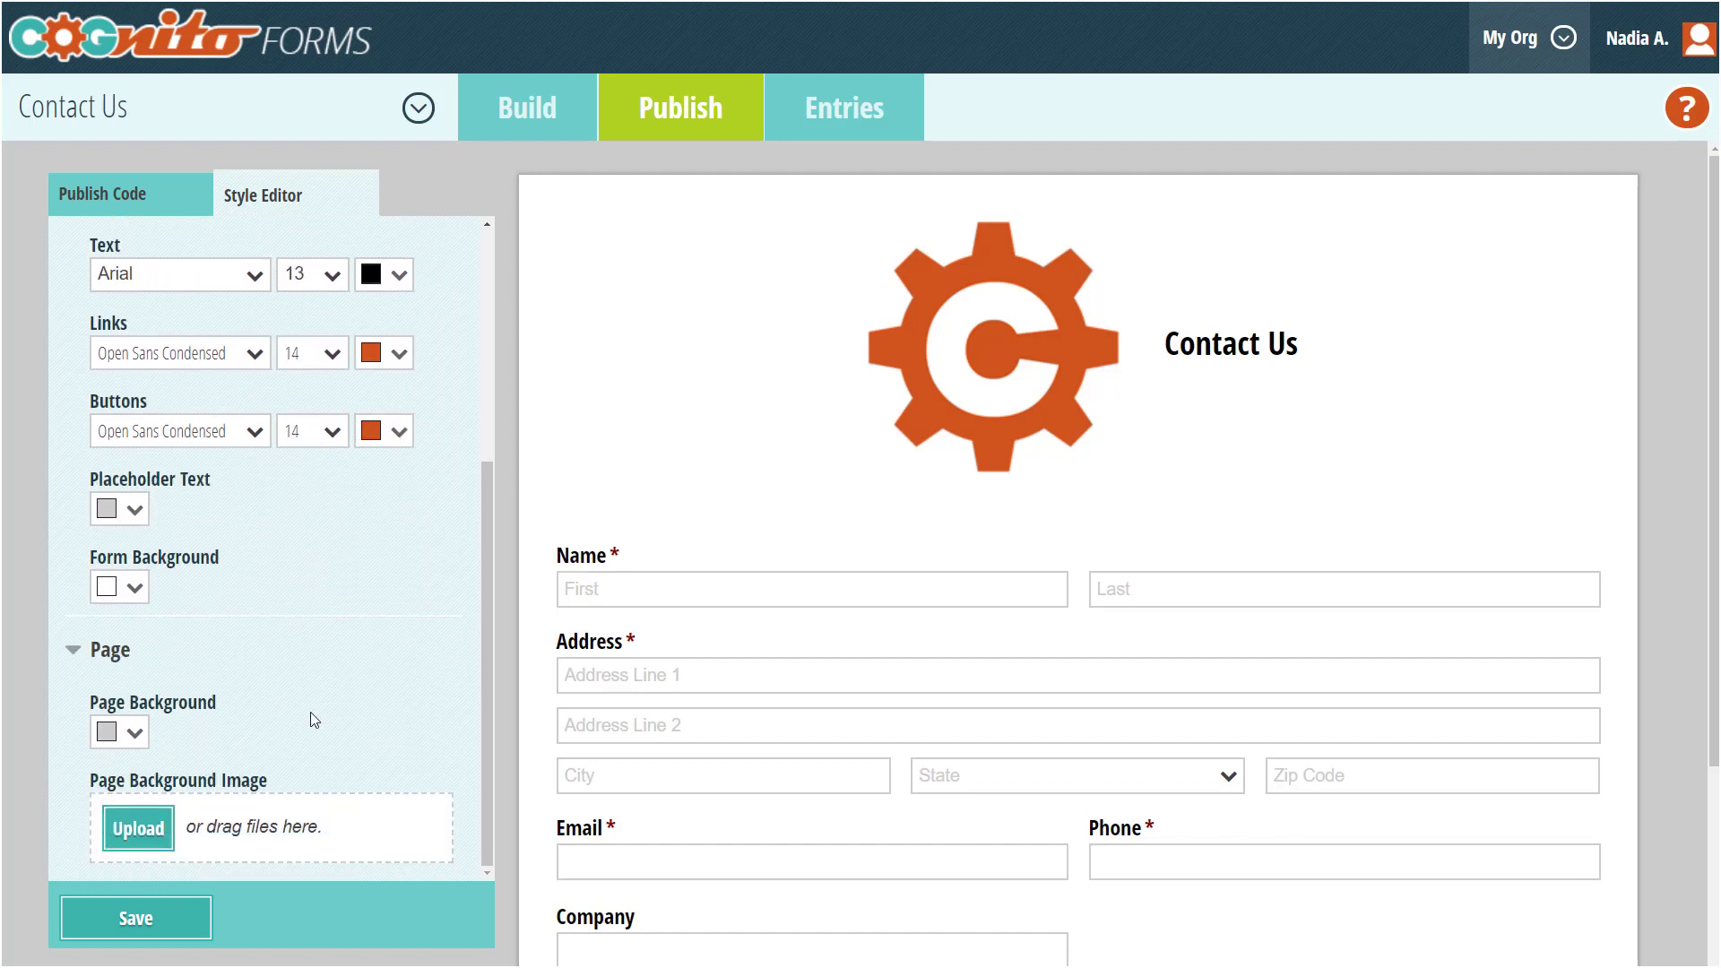
pyautogui.click(169, 916)
pyautogui.click(150, 212)
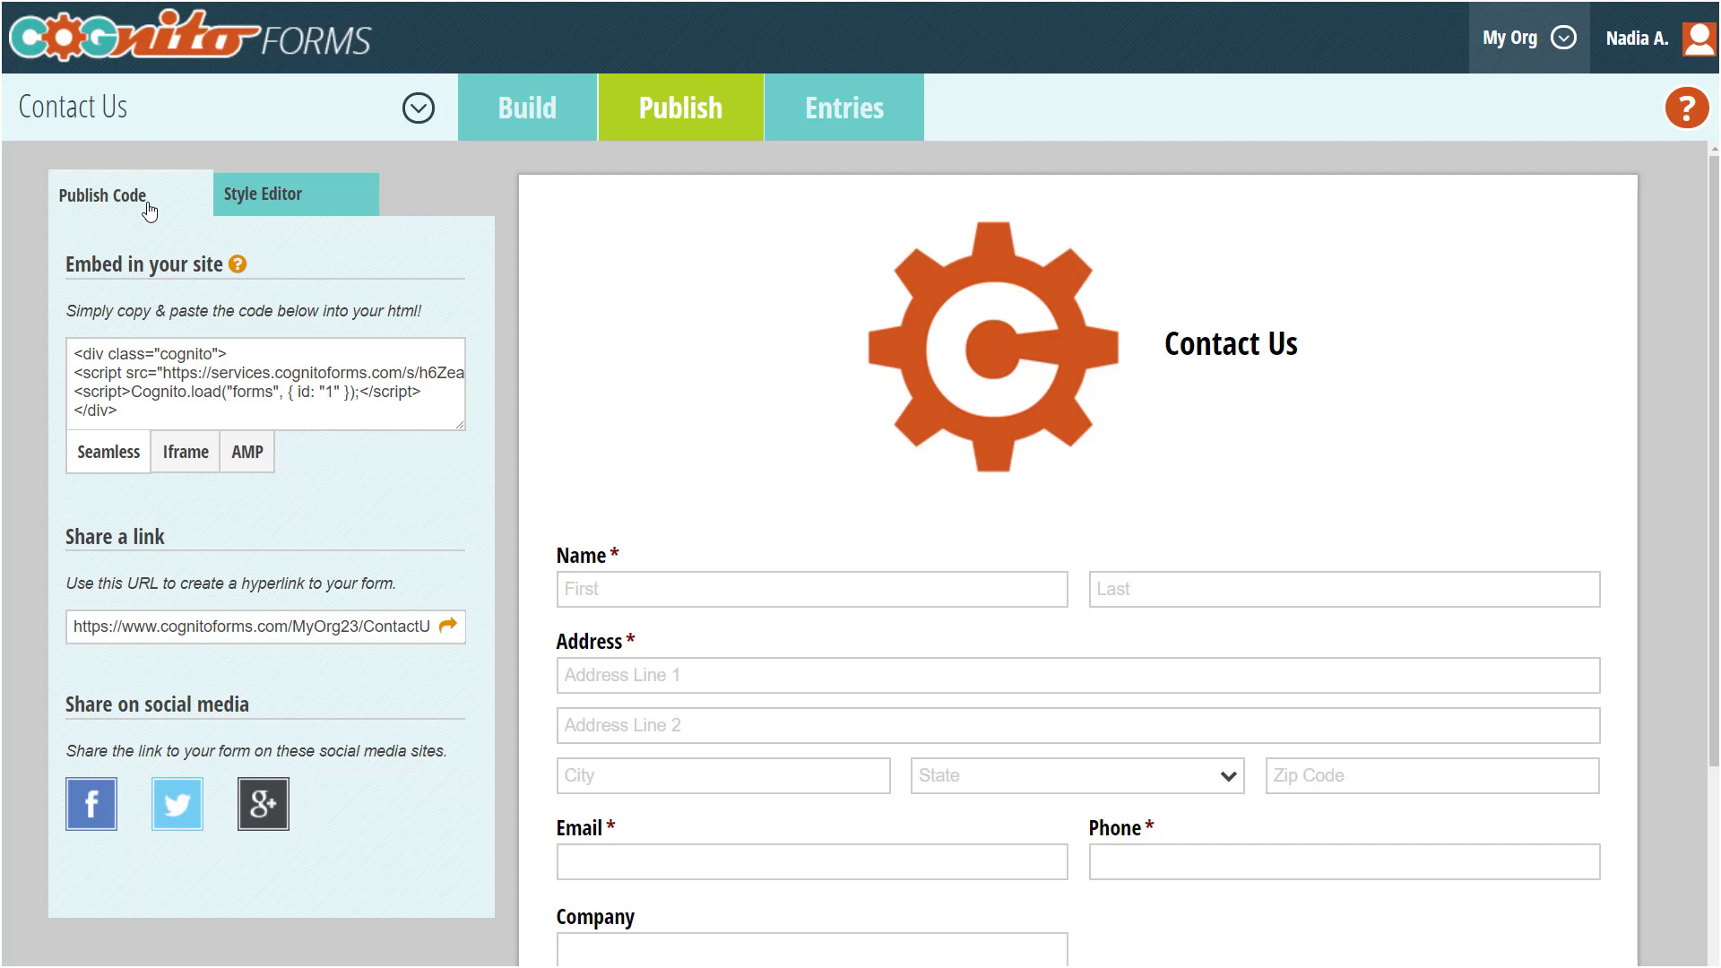
# Step: Copy the Contact Us embed code and launch the live form on its own page
pyautogui.click(134, 413)
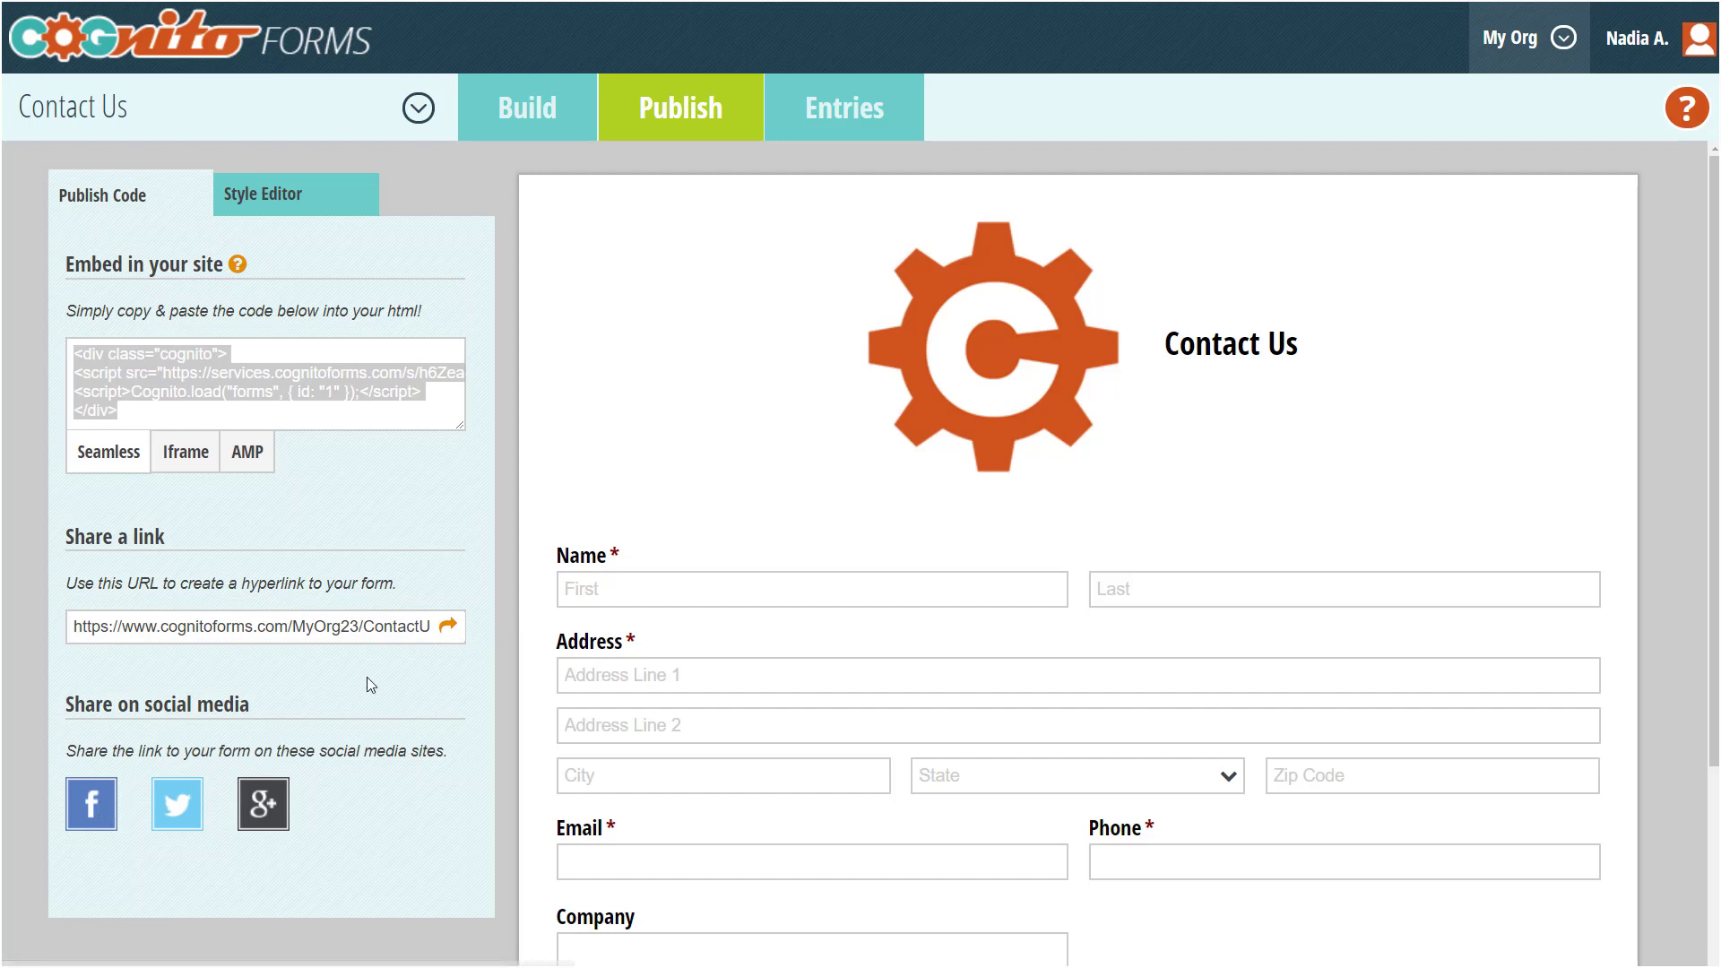
pyautogui.click(445, 631)
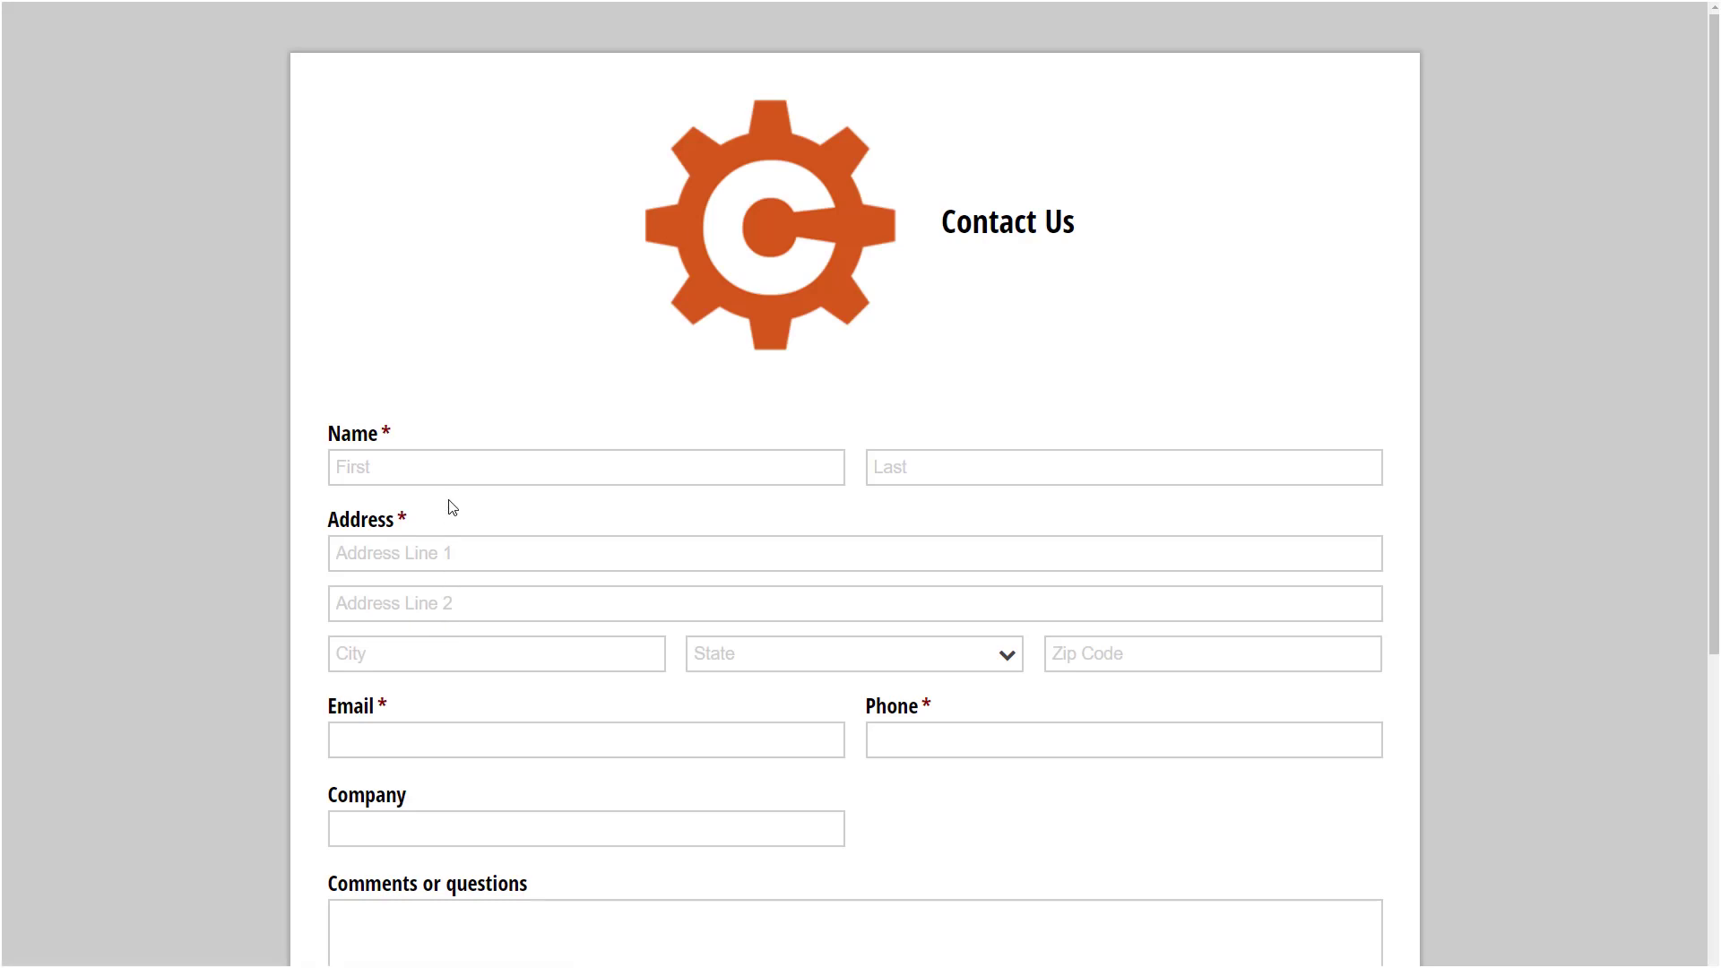
# Step: Submit a test entry with the tester's first and last name and the comment 'Cool form!'
pyautogui.click(450, 472)
pyautogui.write('Nadia')
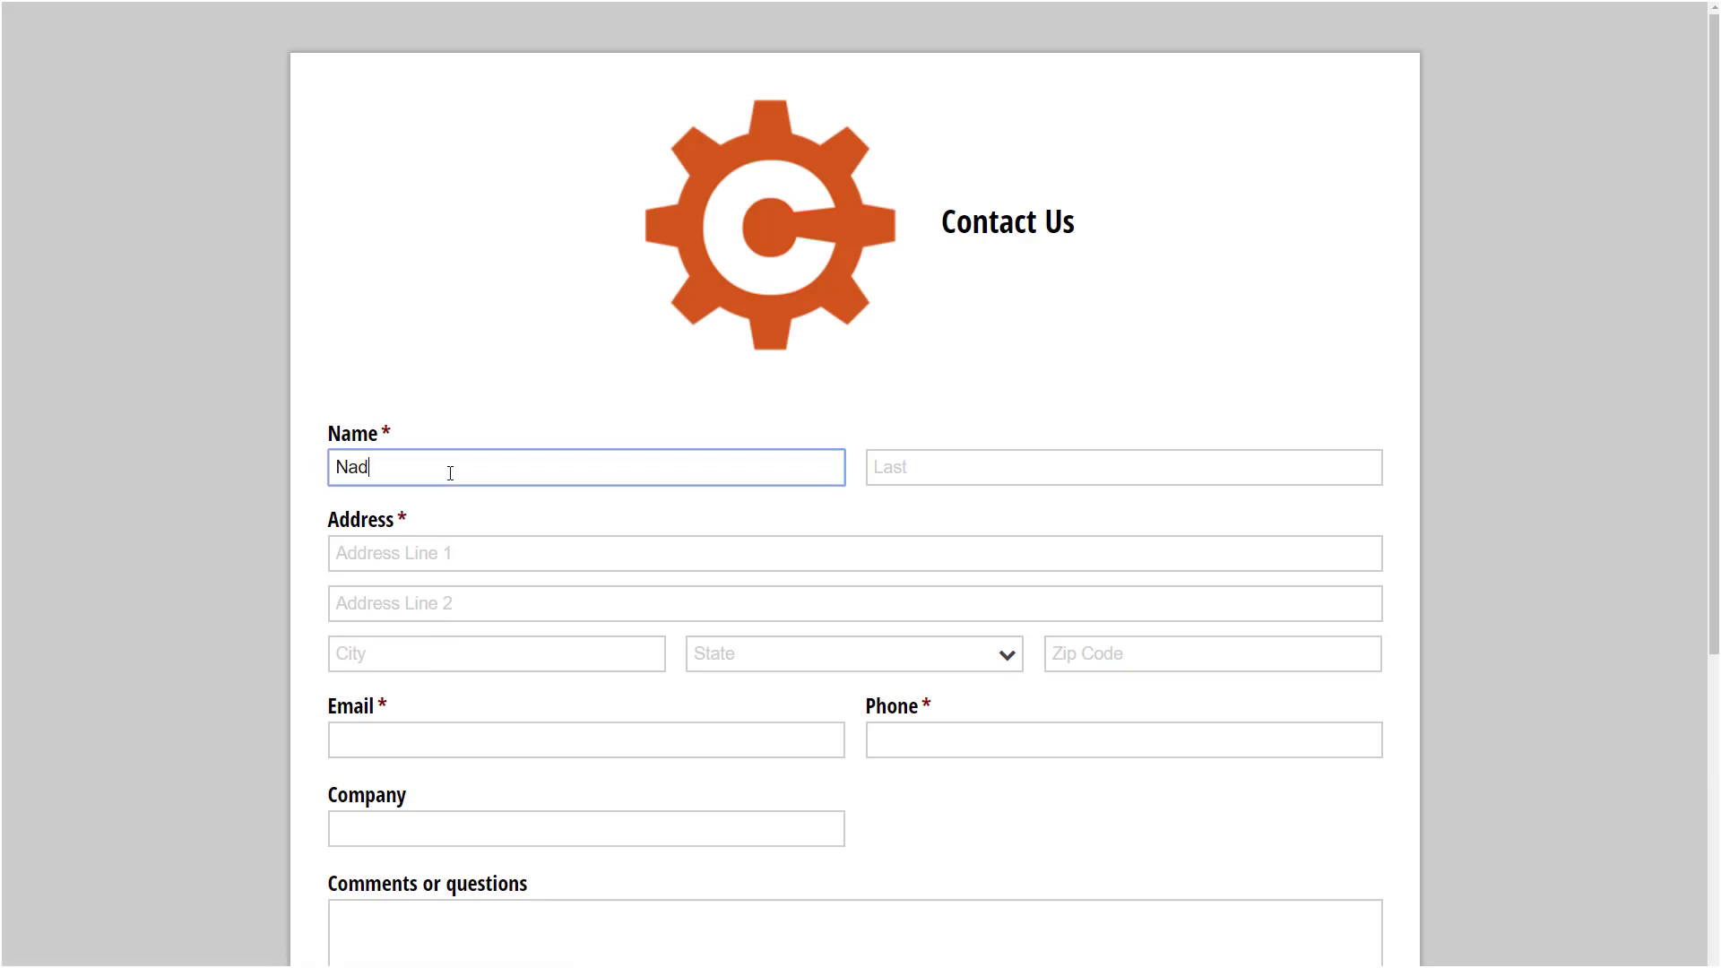
pyautogui.click(907, 463)
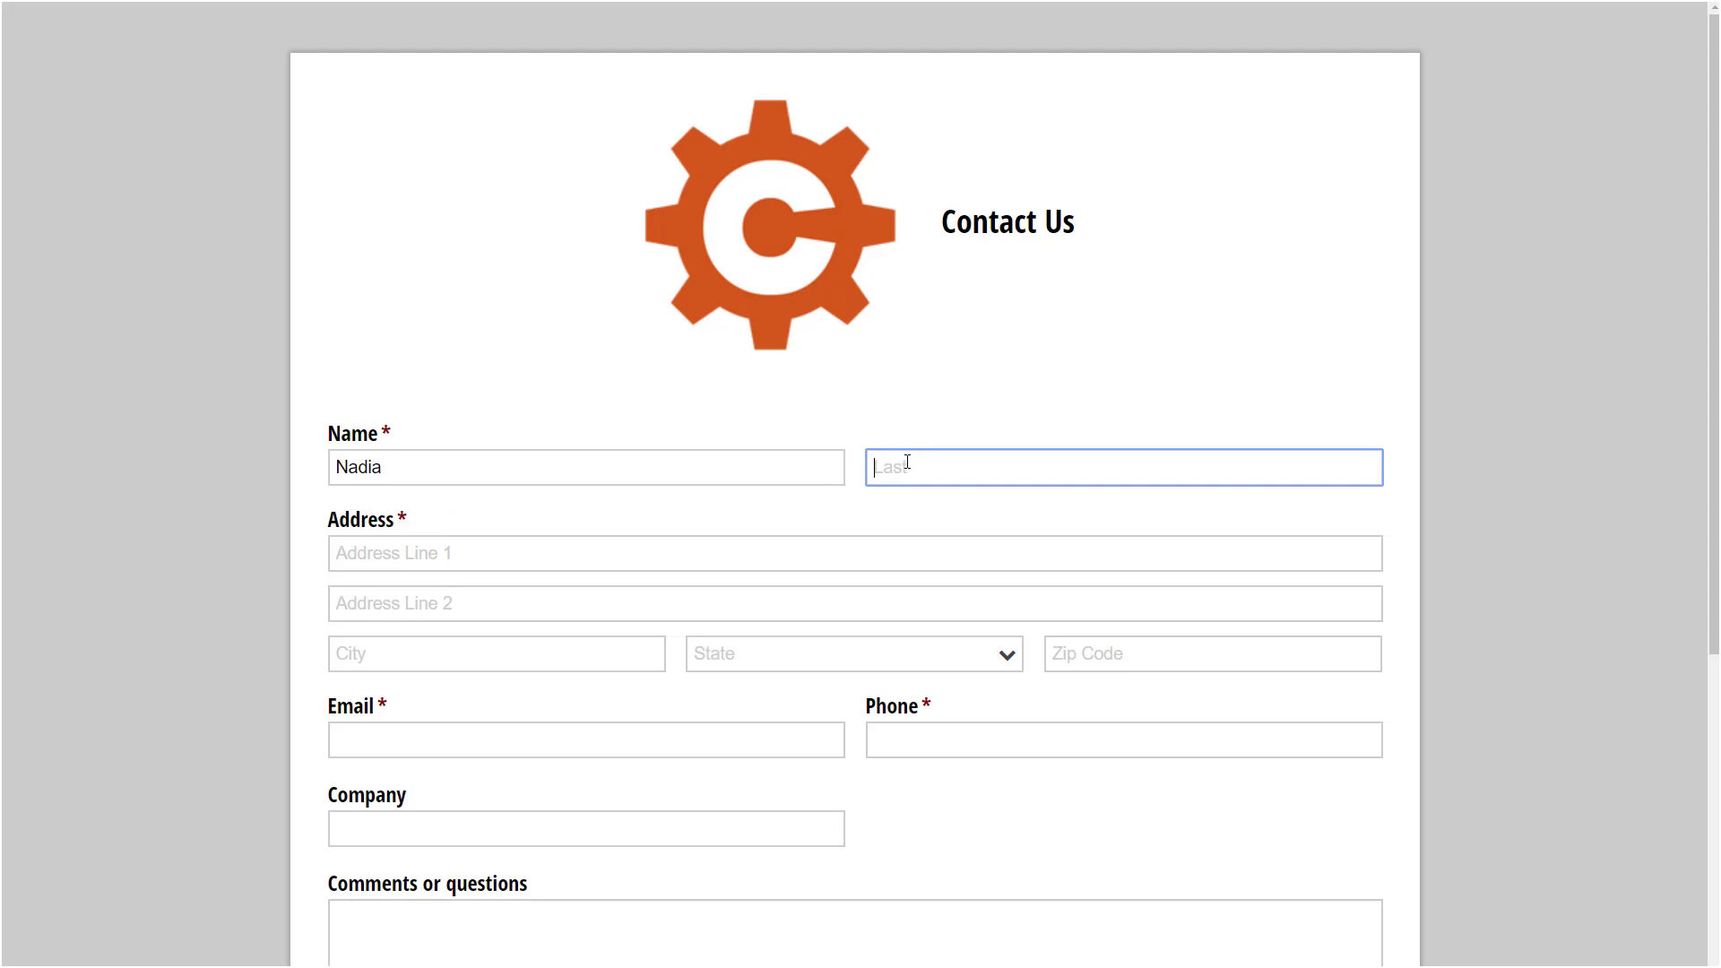
pyautogui.write('A.')
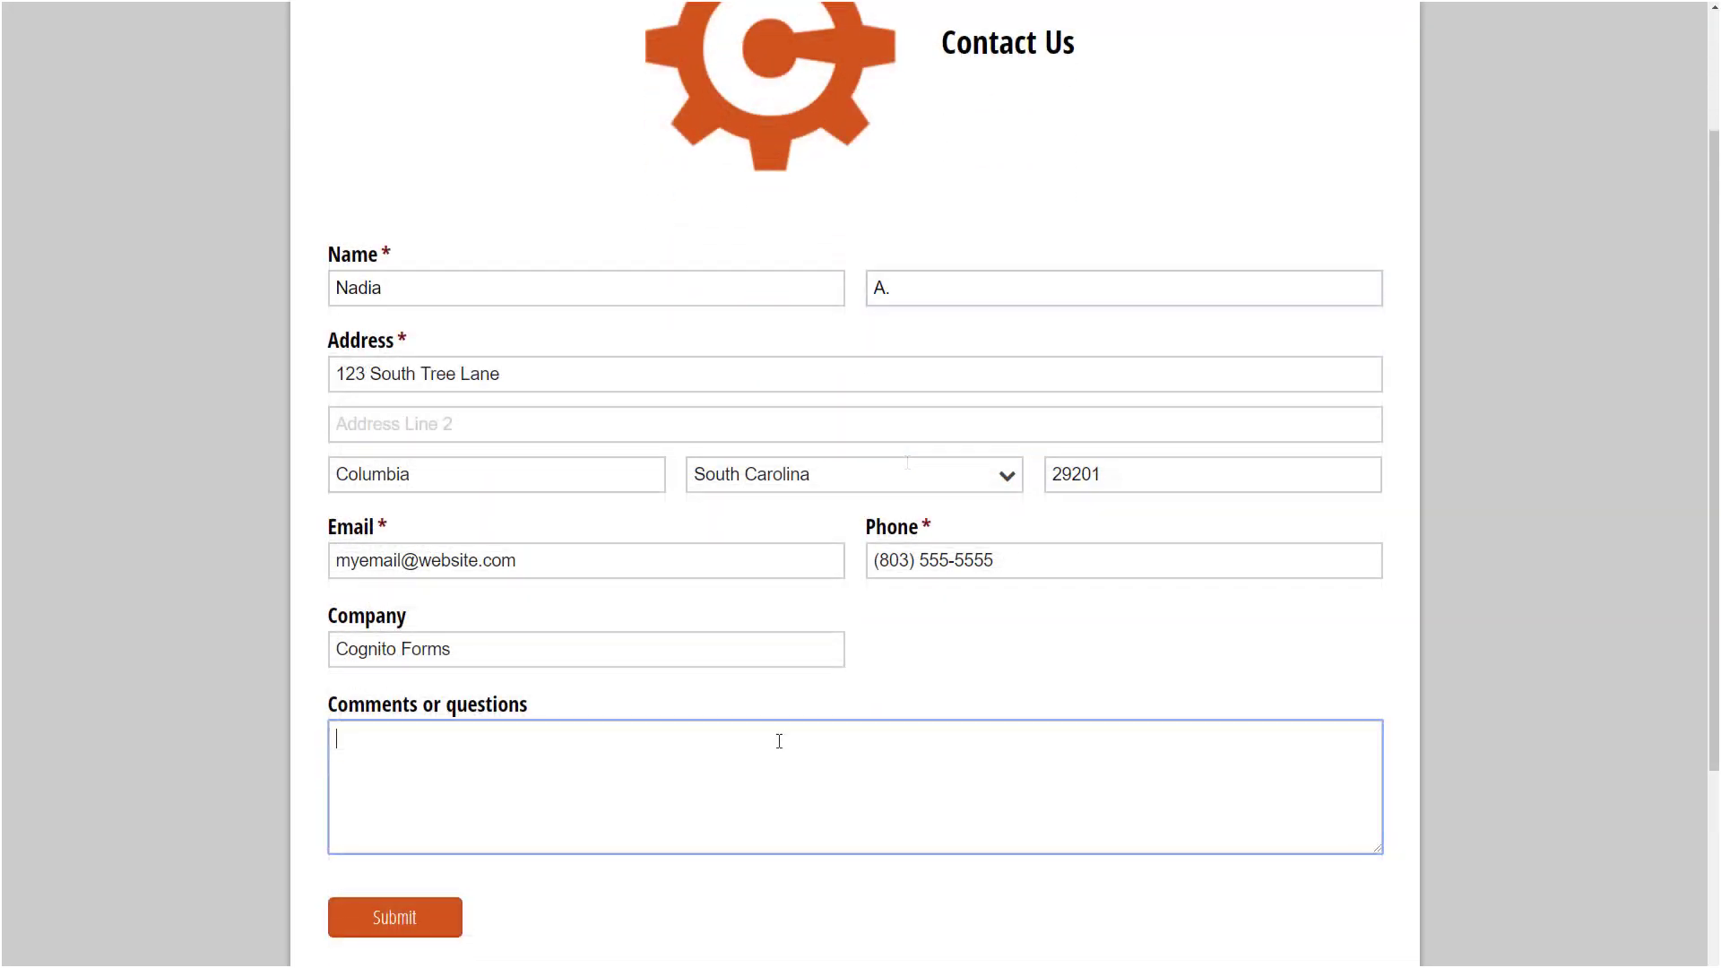
pyautogui.write('Cool form!')
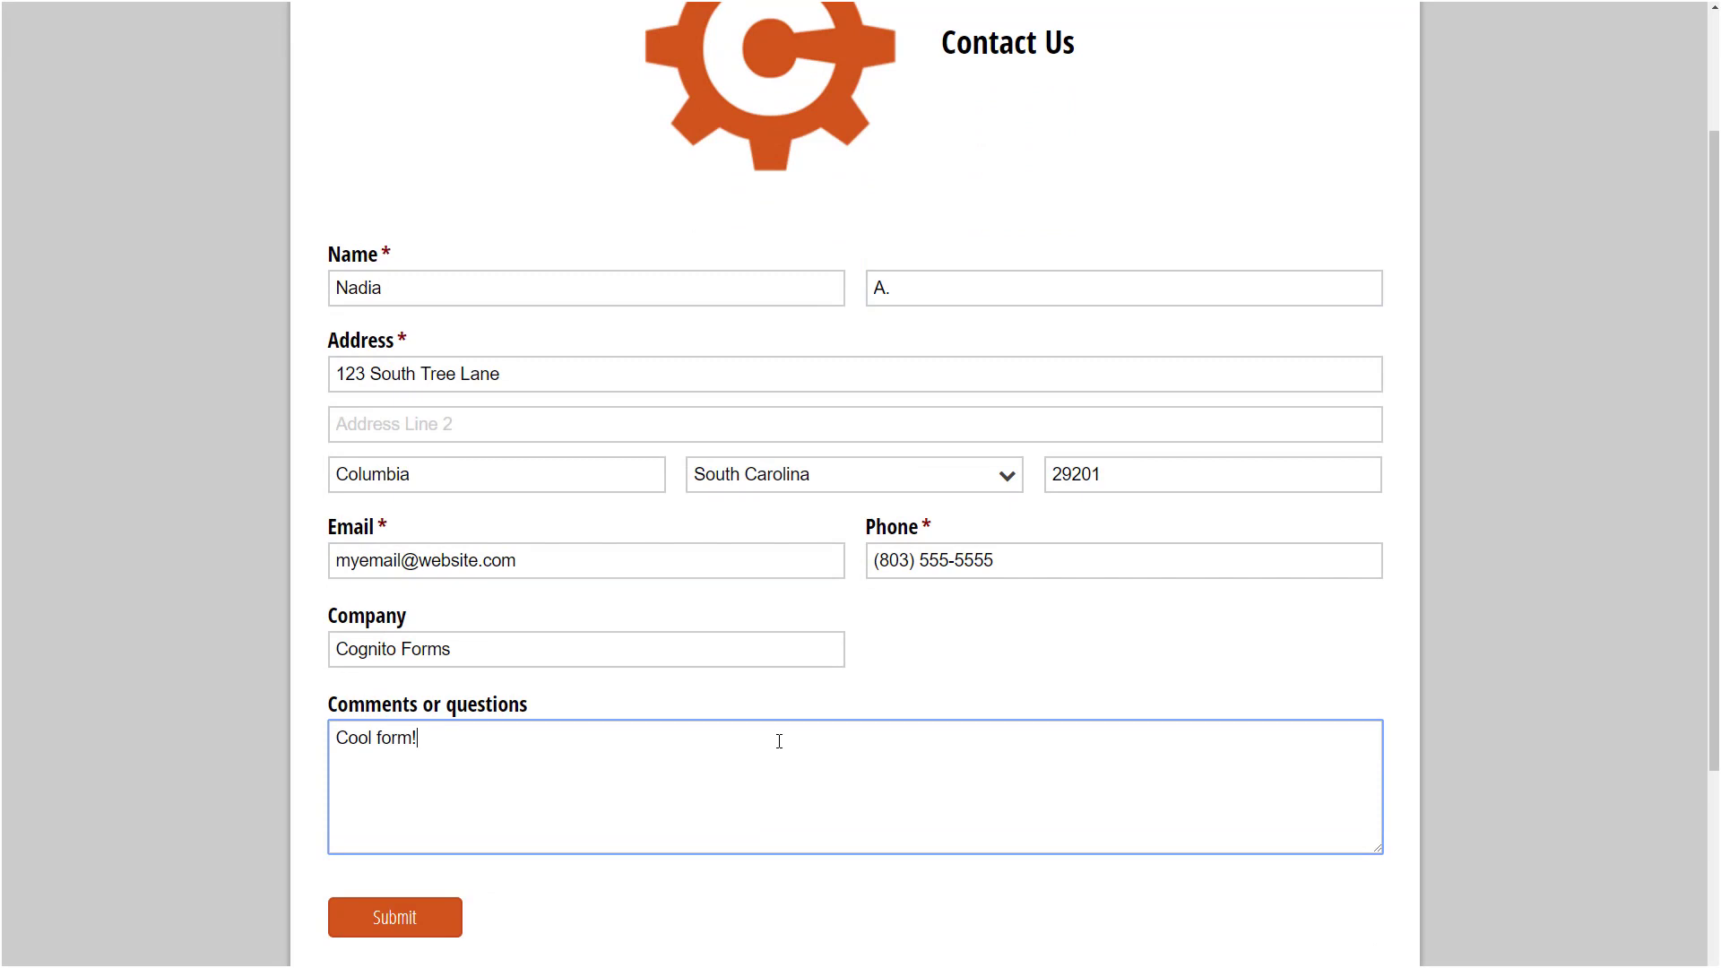
pyautogui.click(434, 906)
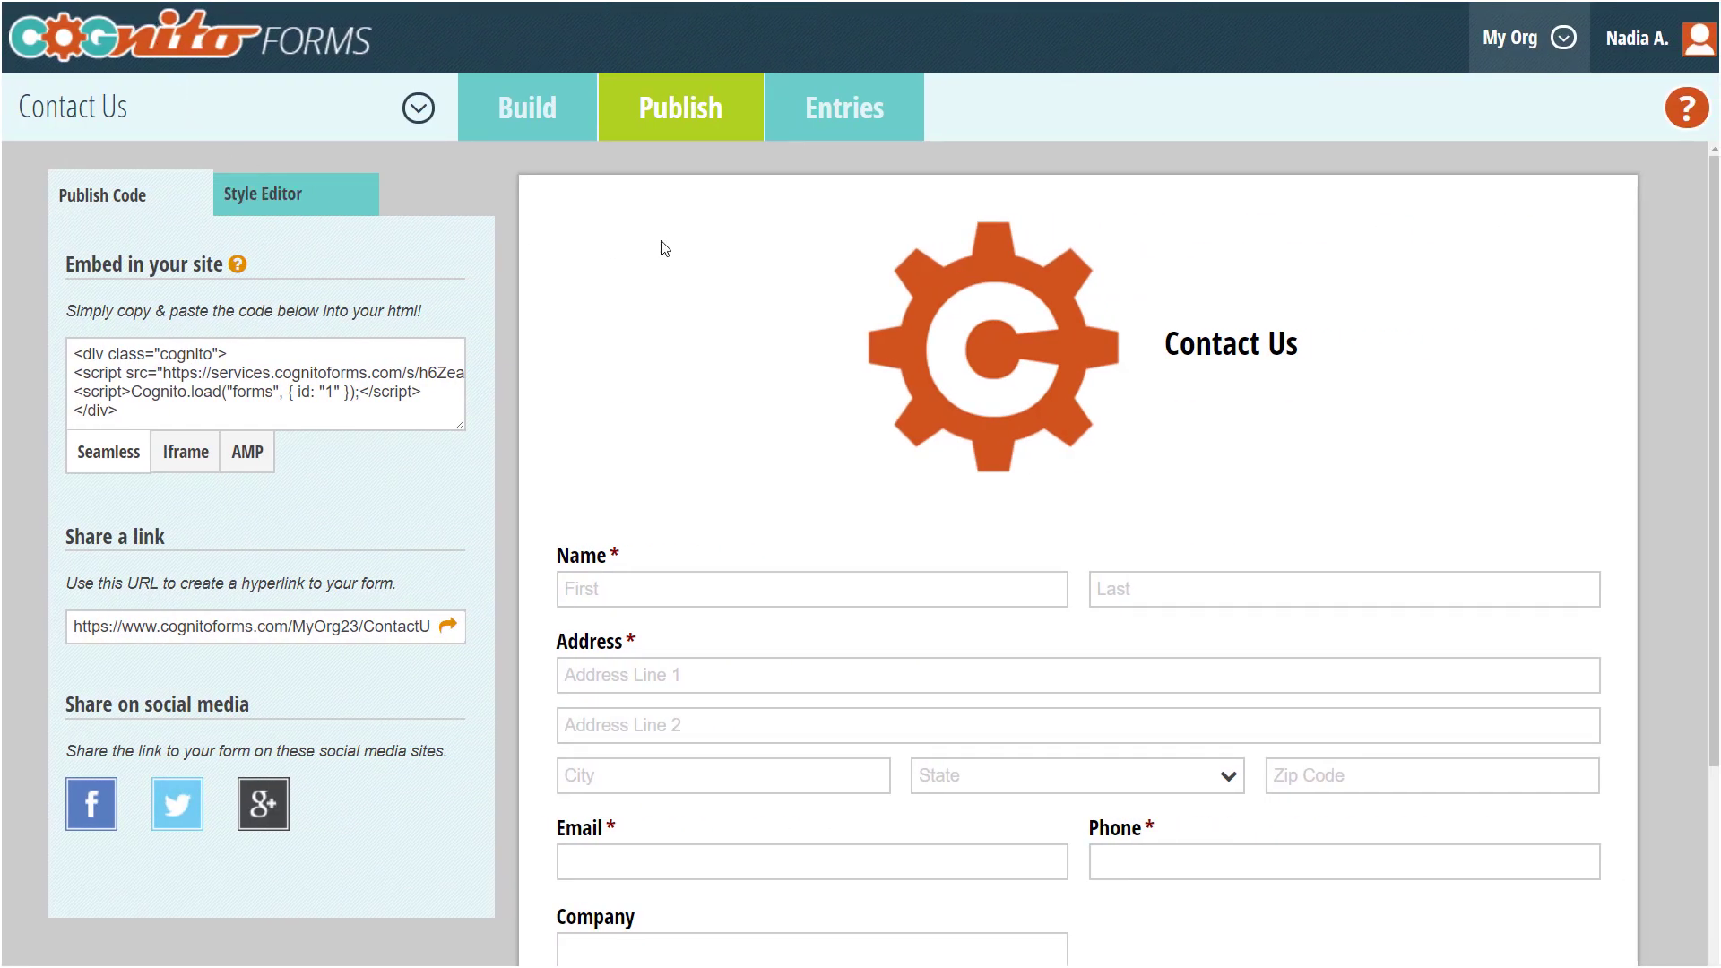
# Step: Open the single test entry under Entries to show its details, including 'Cool form!'
pyautogui.click(845, 126)
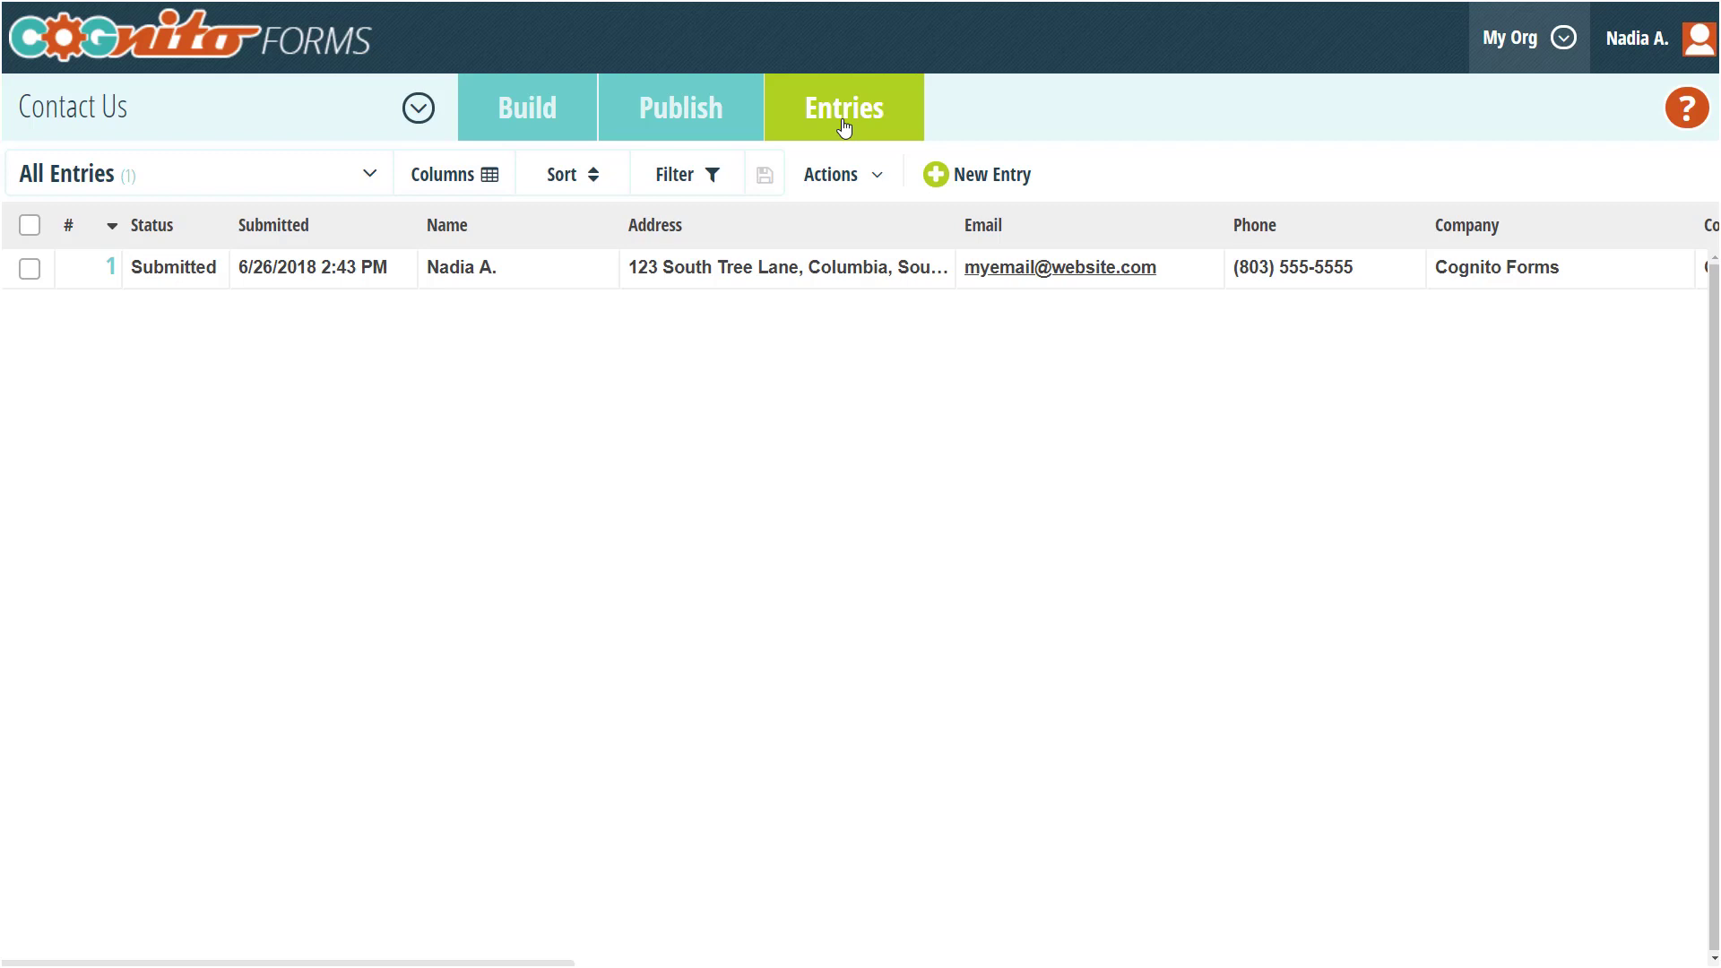
pyautogui.click(815, 267)
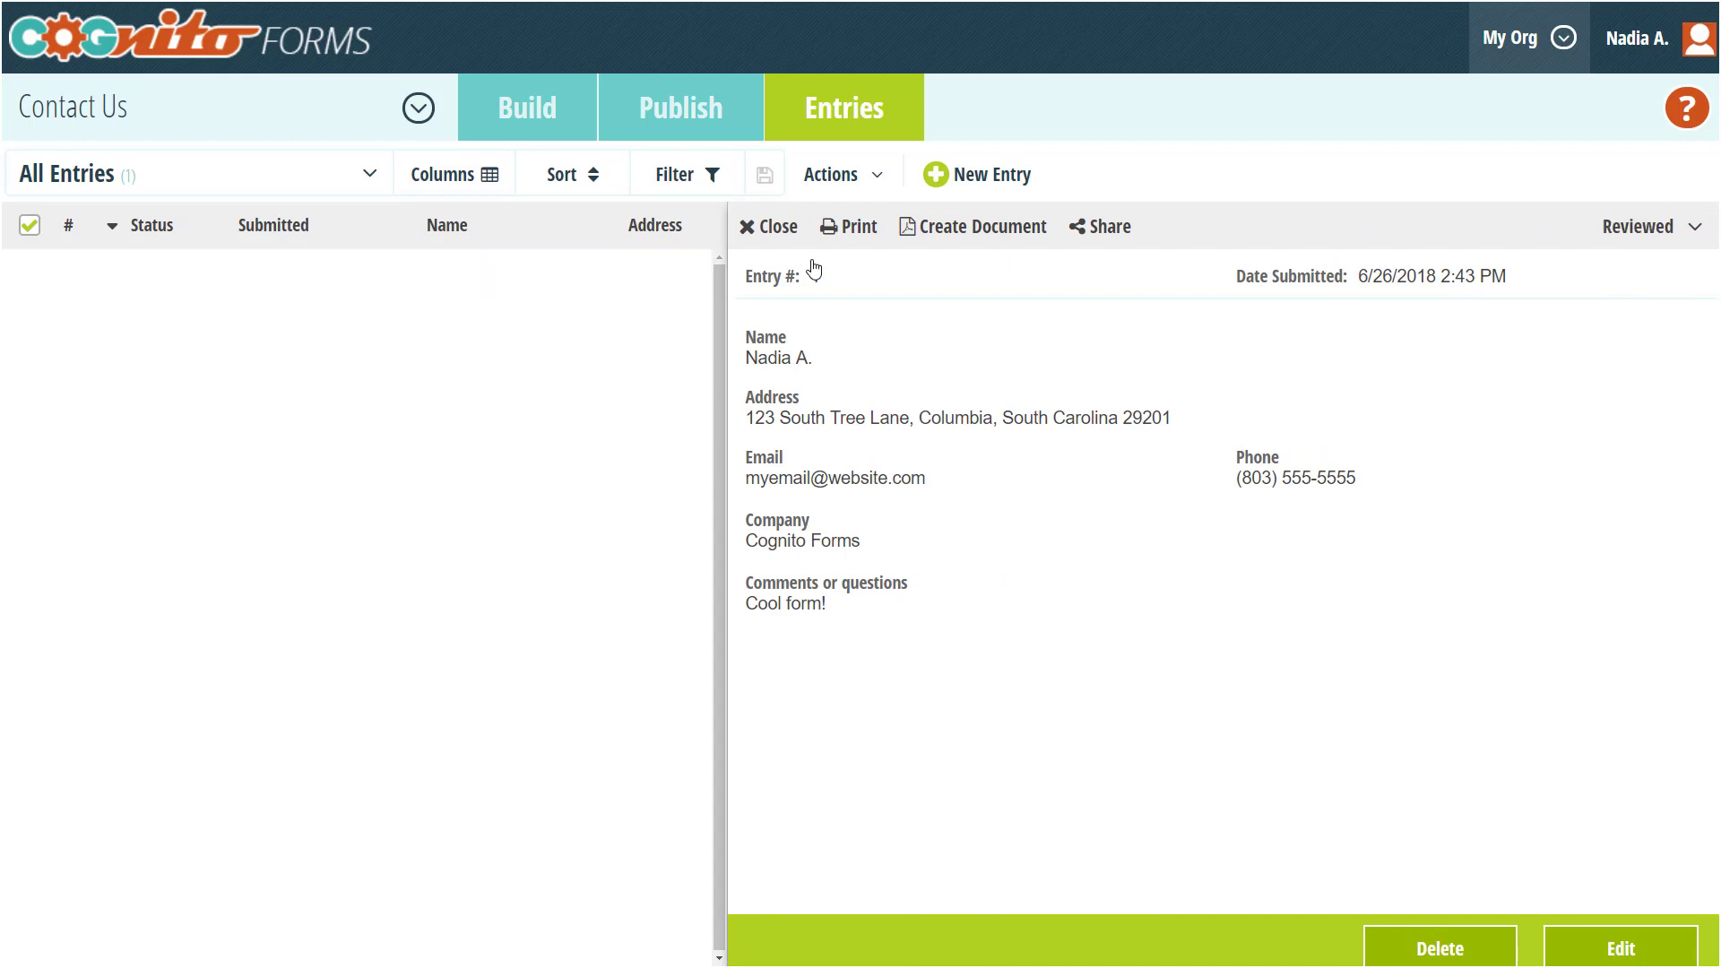